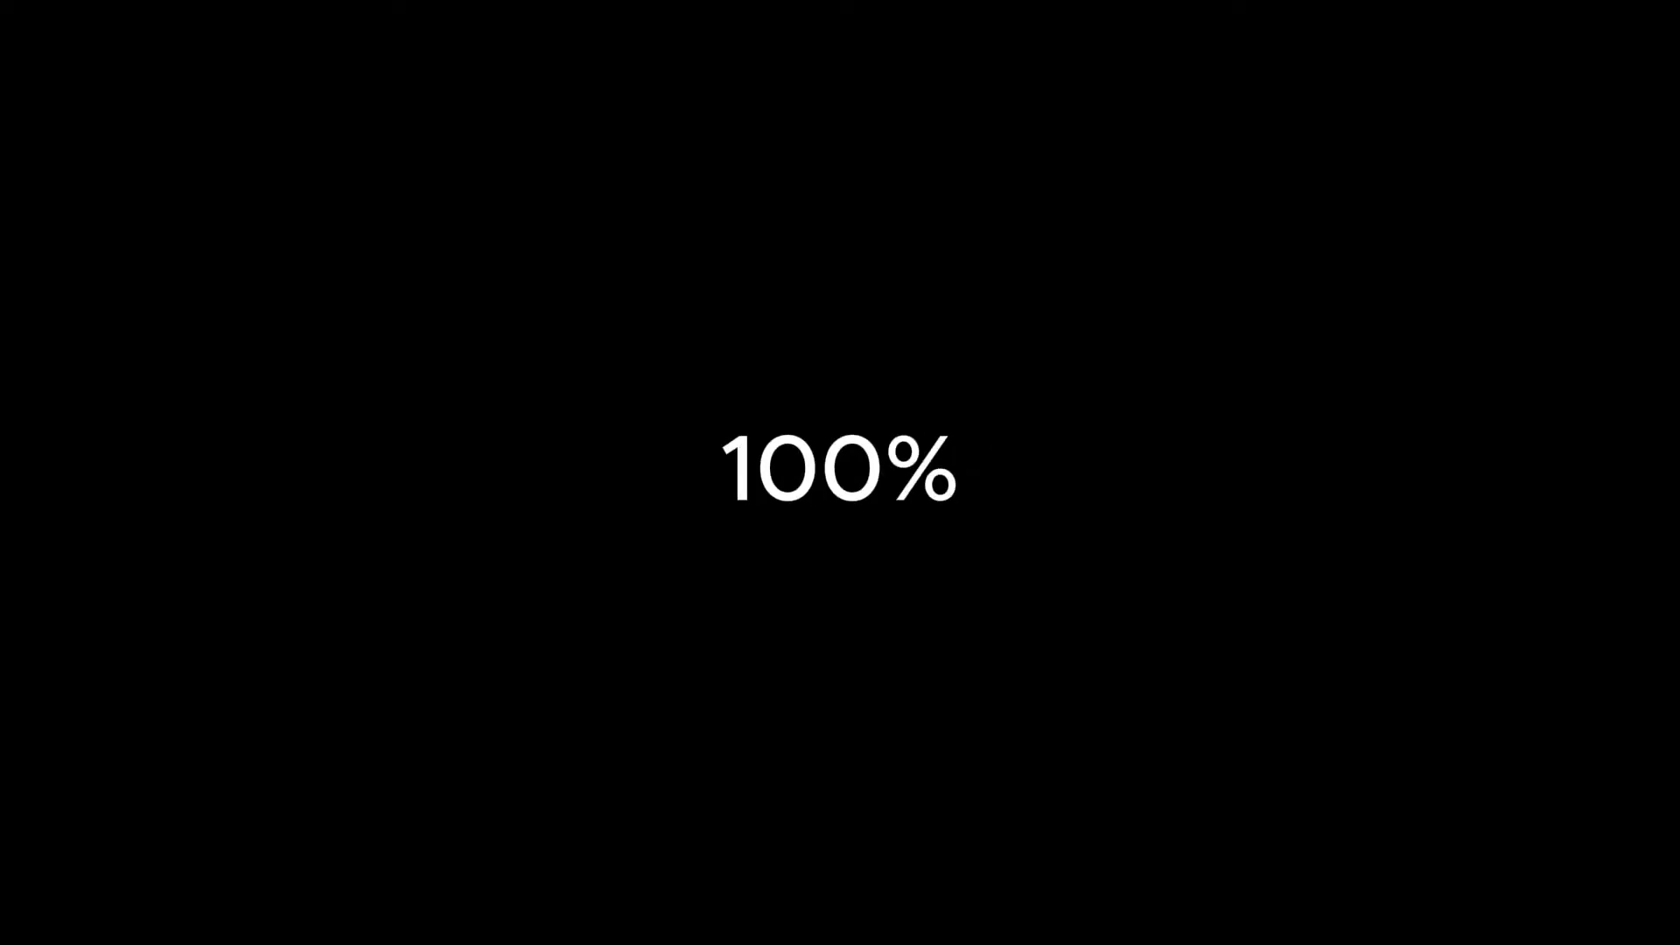
- Search YouTube for "how to make yandere type beat" and look through the results
{"action": "type", "text": "how to make yand"}
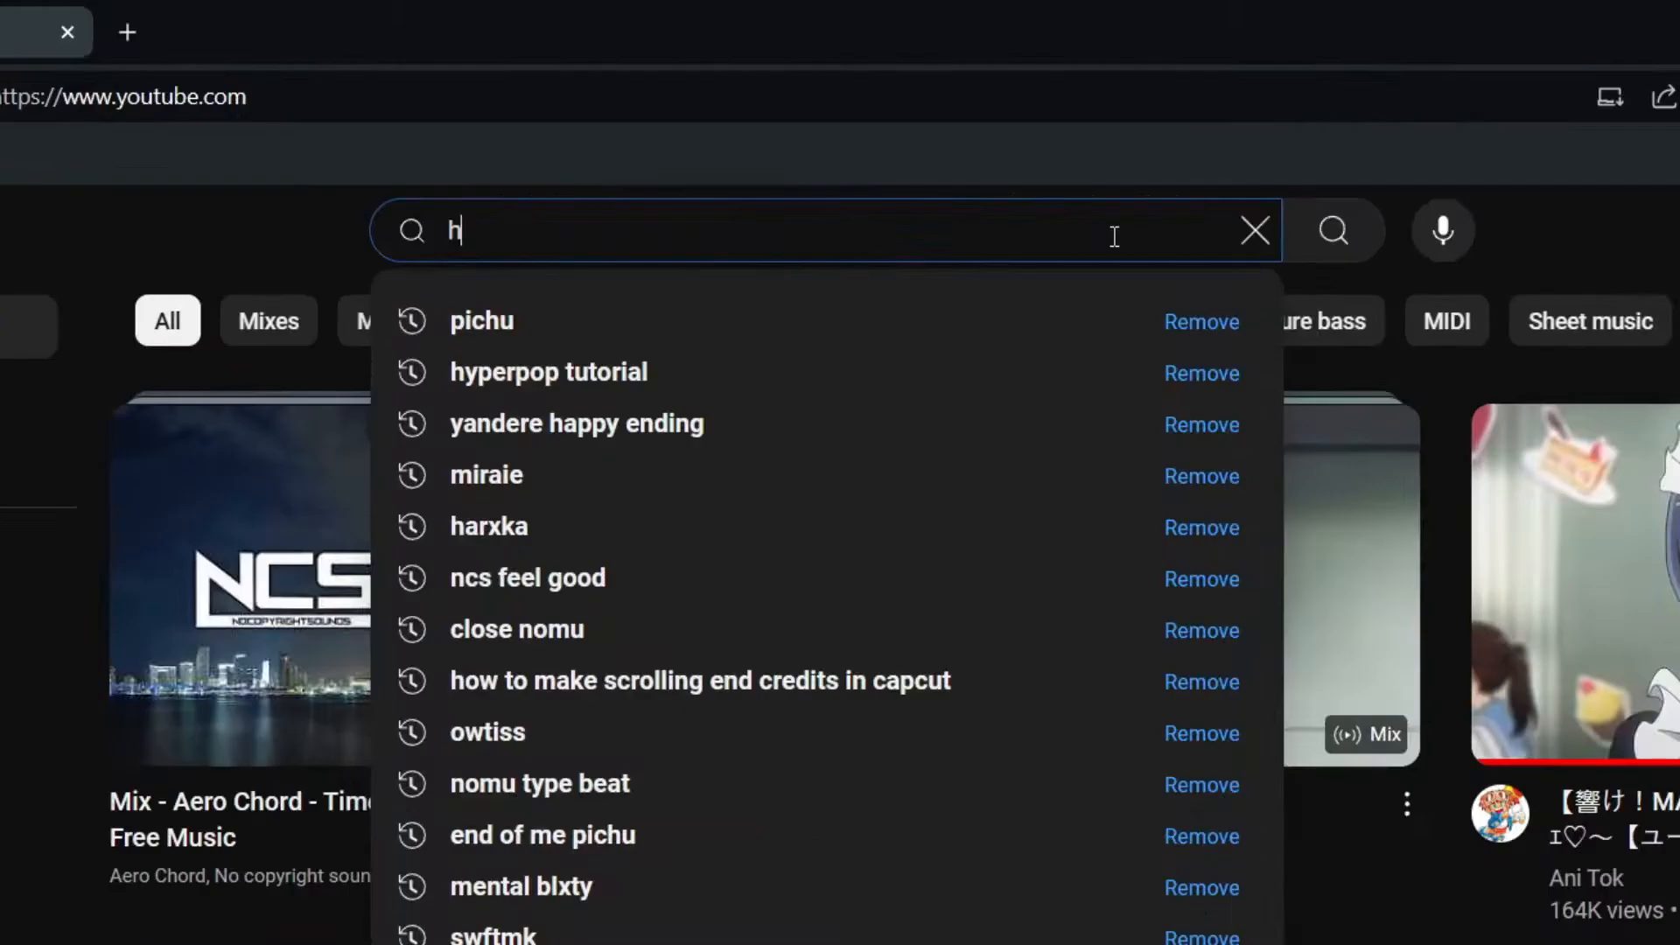
{"action": "type", "text": "ere type beat"}
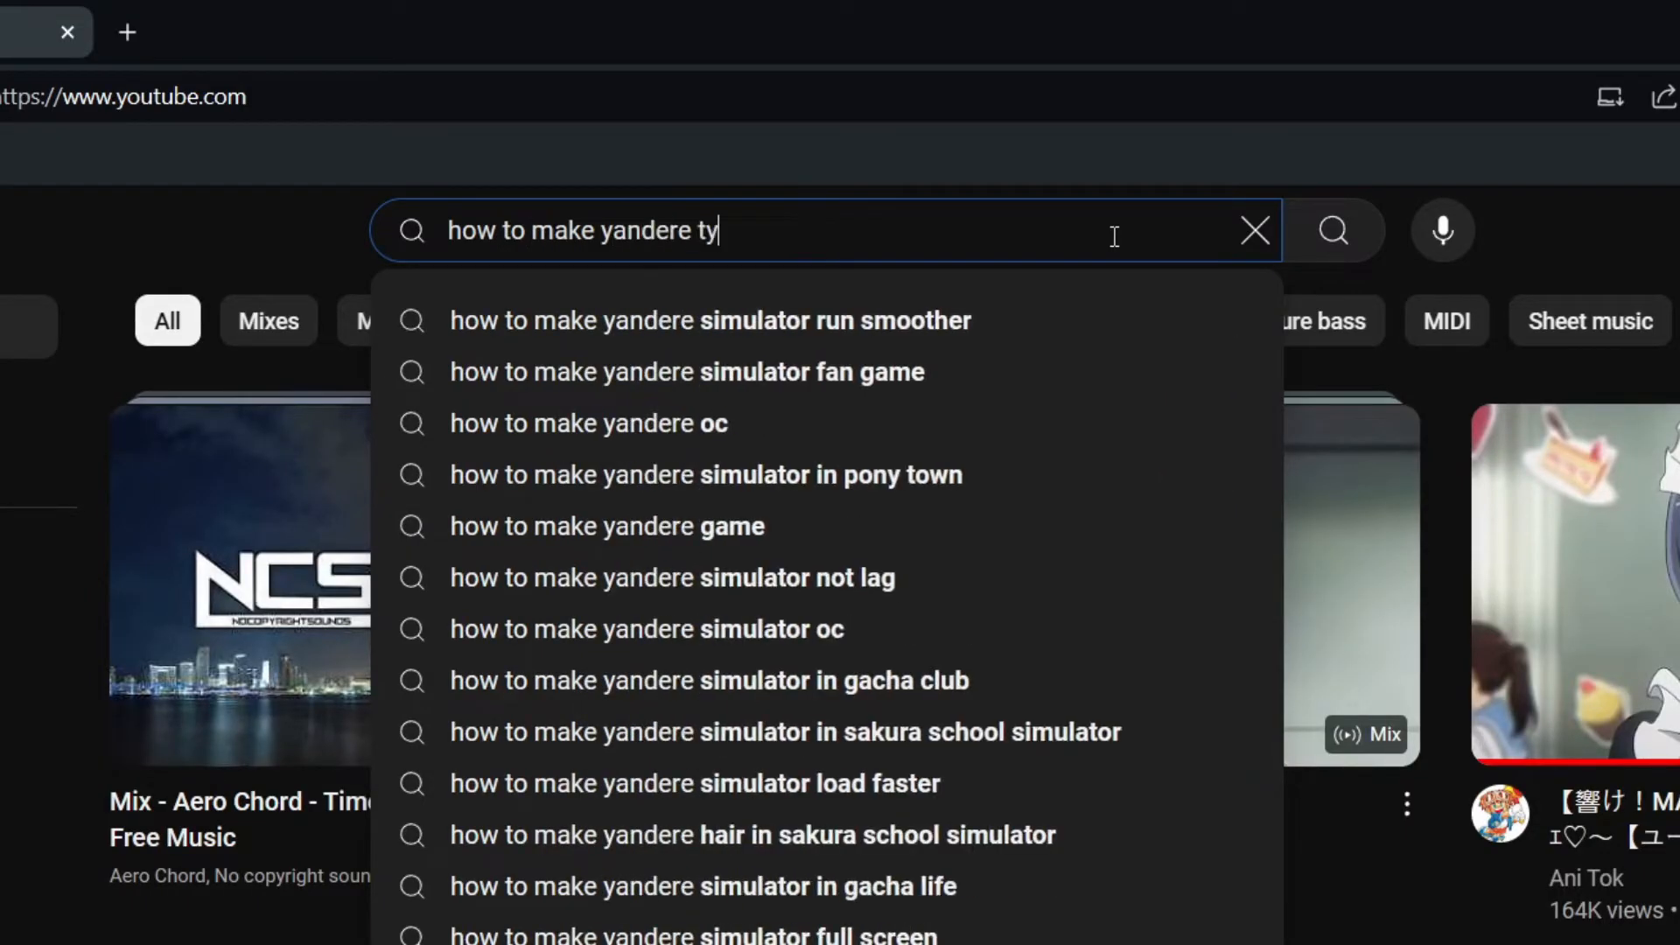
{"action": "key", "text": "Return"}
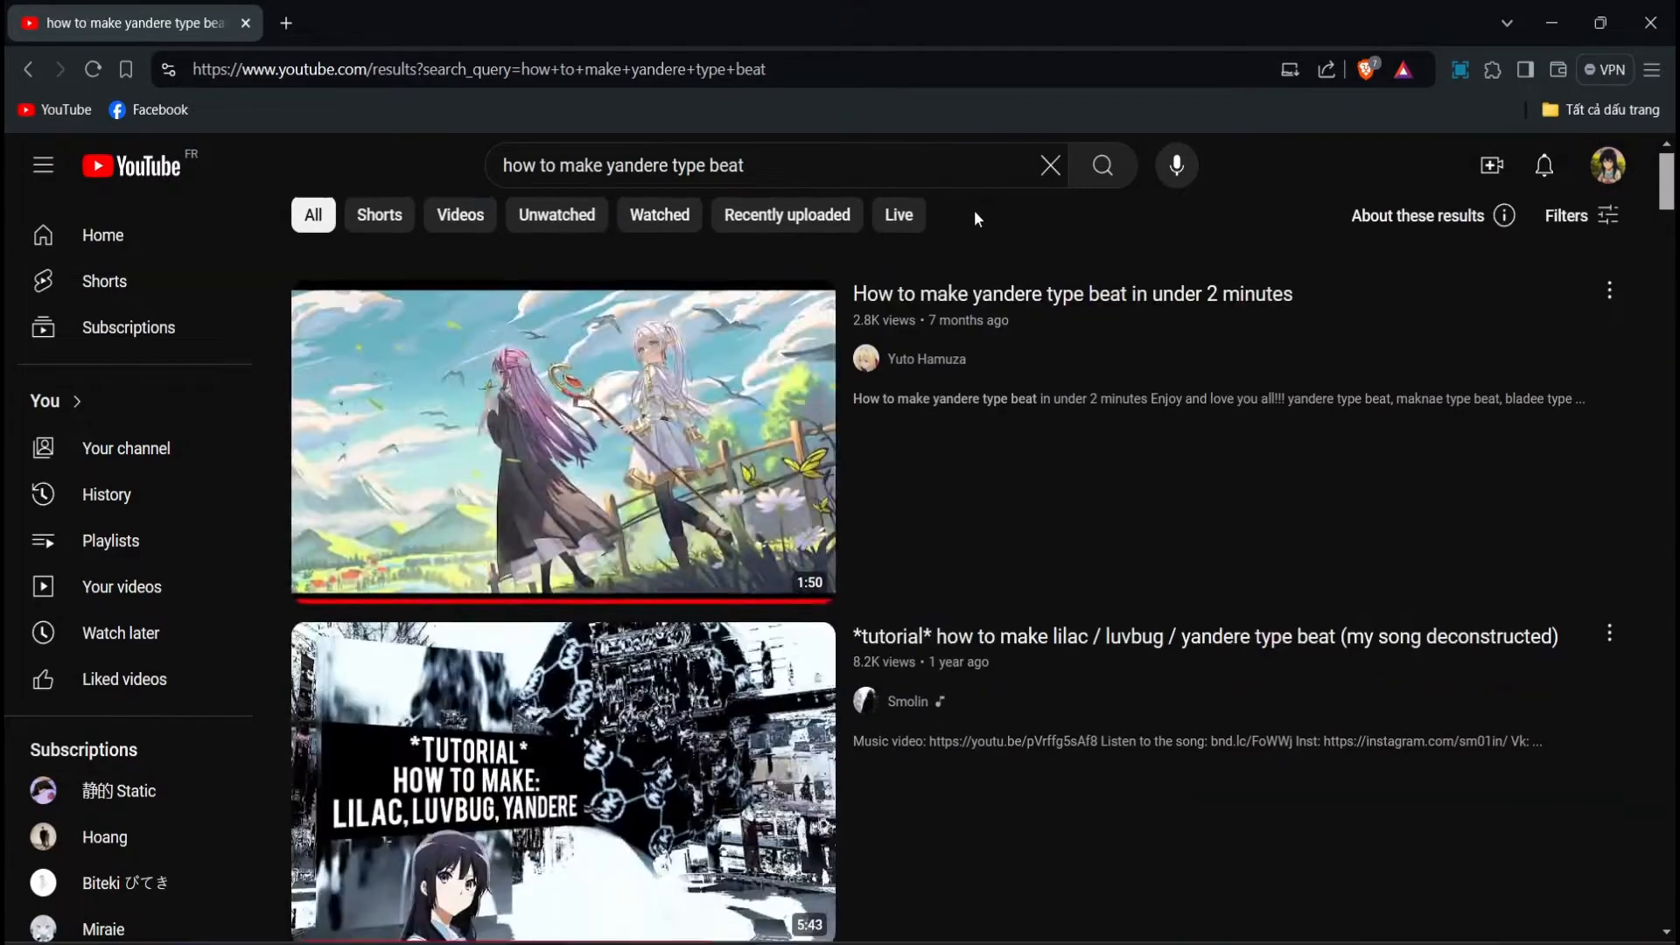
{"action": "scroll", "coordinate": [975, 215], "scroll_direction": "down", "scroll_amount": 7}
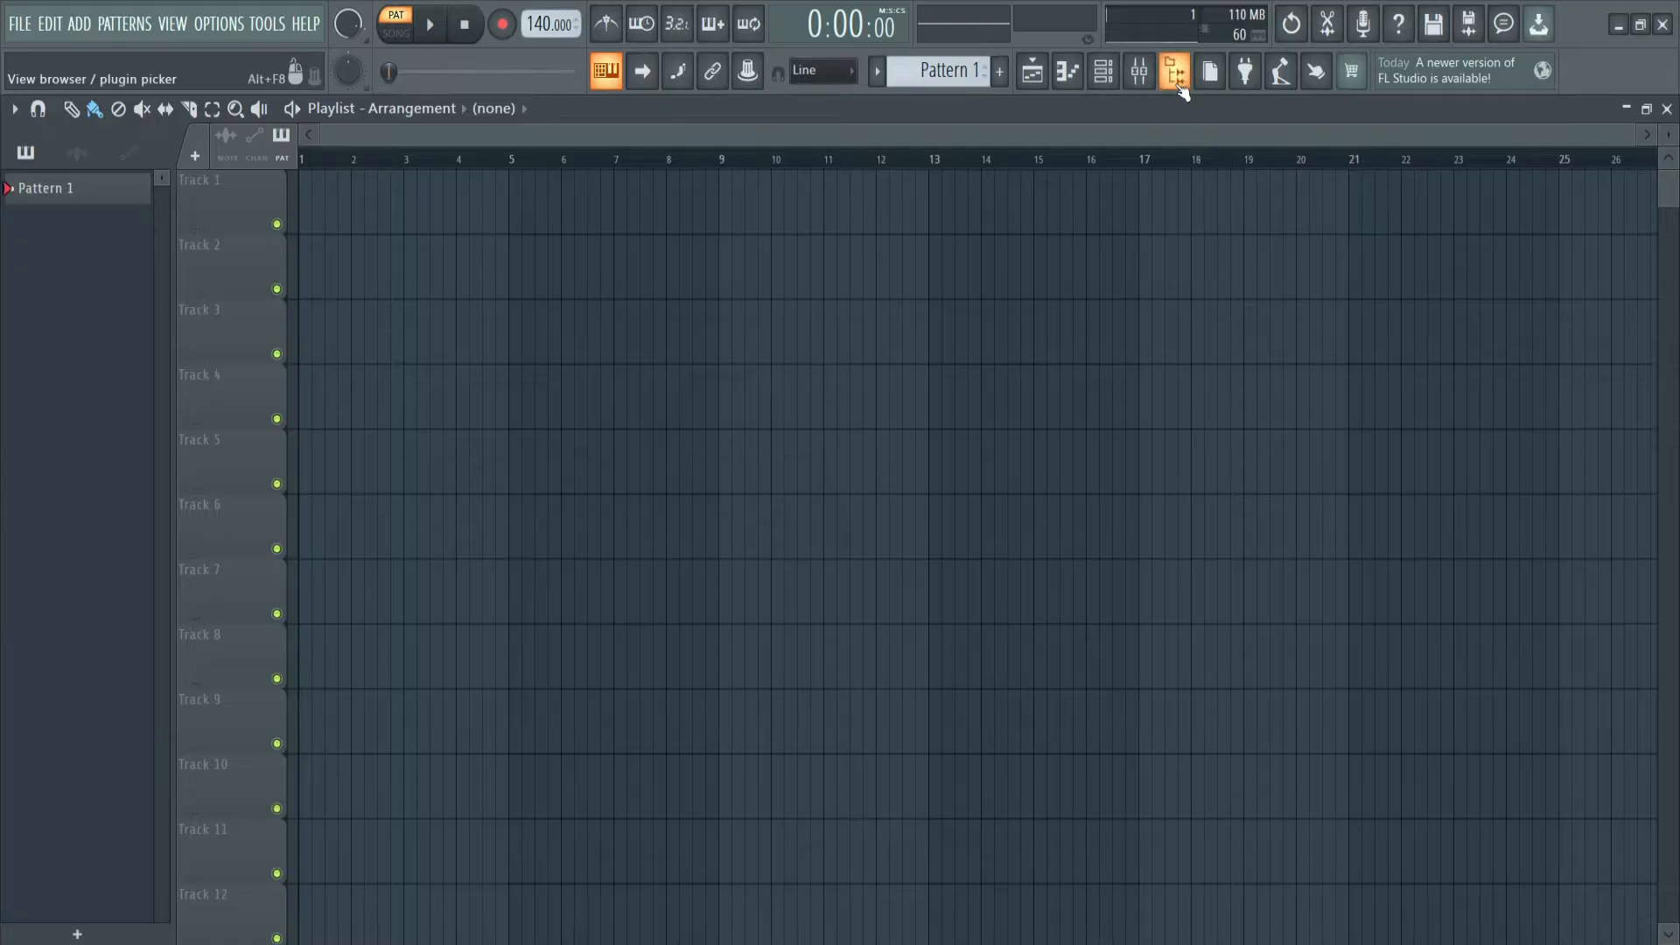
- Switch to FL Studio, show the sample browser and look through the y_y 0.1 kit in the niko rain folder
{"action": "left_click", "coordinate": [1178, 86]}
{"action": "left_click", "coordinate": [103, 436]}
{"action": "left_click", "coordinate": [111, 546]}
{"action": "scroll", "coordinate": [162, 490], "scroll_direction": "down", "scroll_amount": 2}
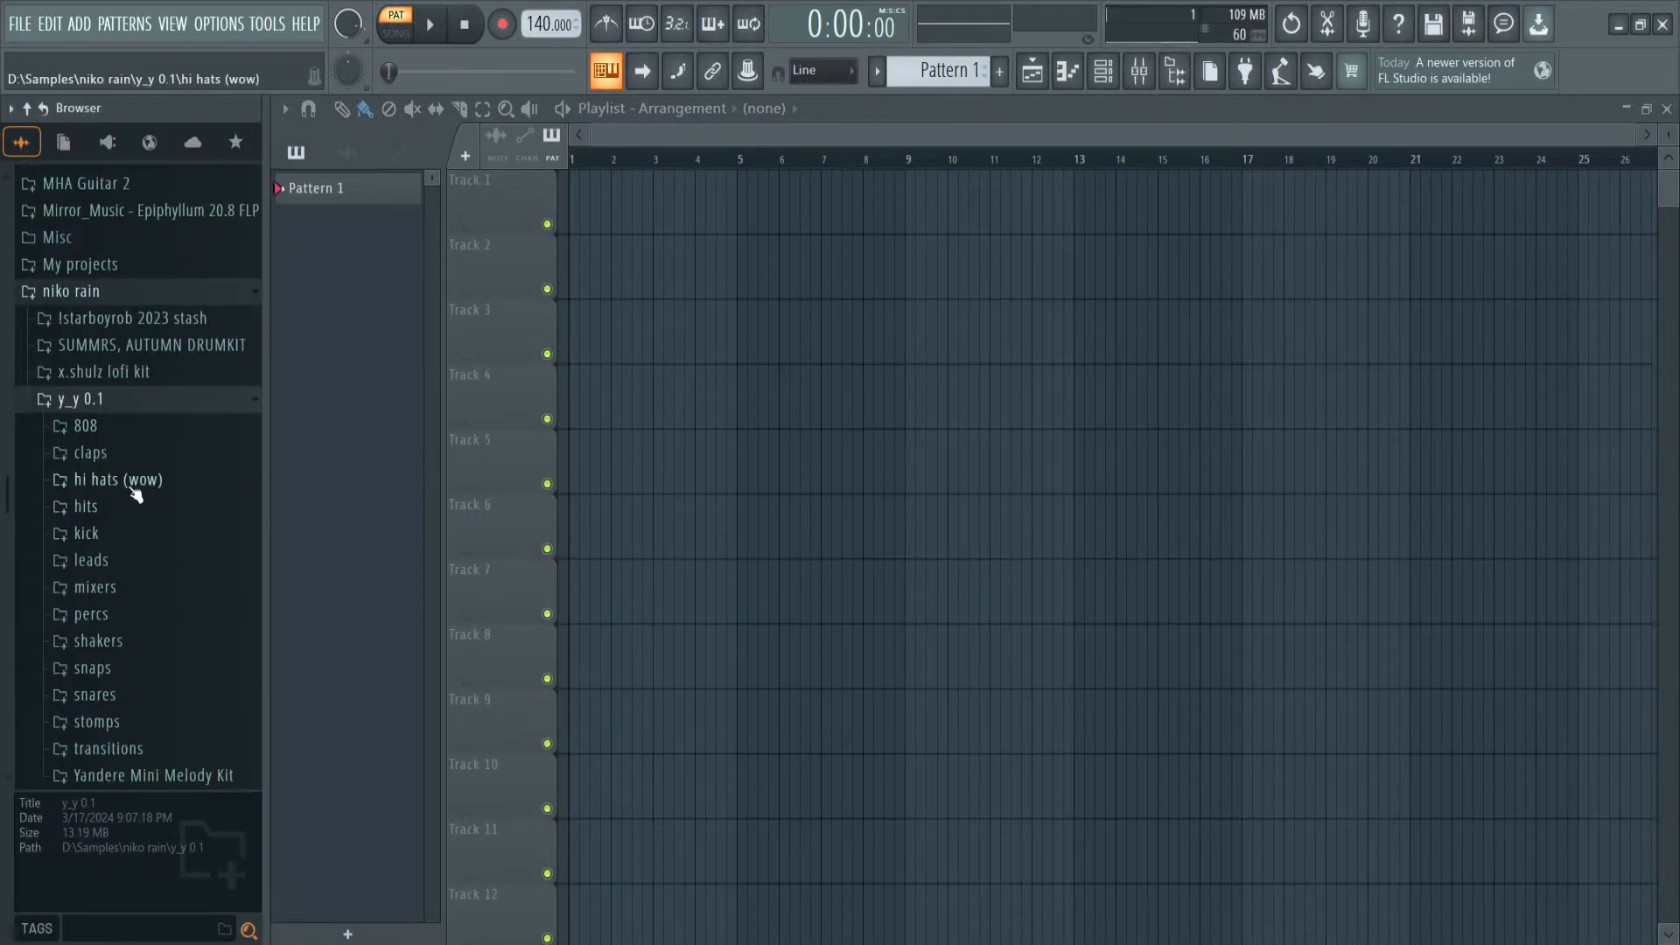
{"action": "scroll", "coordinate": [157, 542], "scroll_direction": "down", "scroll_amount": 4}
- Add a Serum instrument channel to the project
{"action": "key", "text": "F6"}
{"action": "left_click", "coordinate": [1434, 562]}
{"action": "left_click", "coordinate": [1356, 679]}
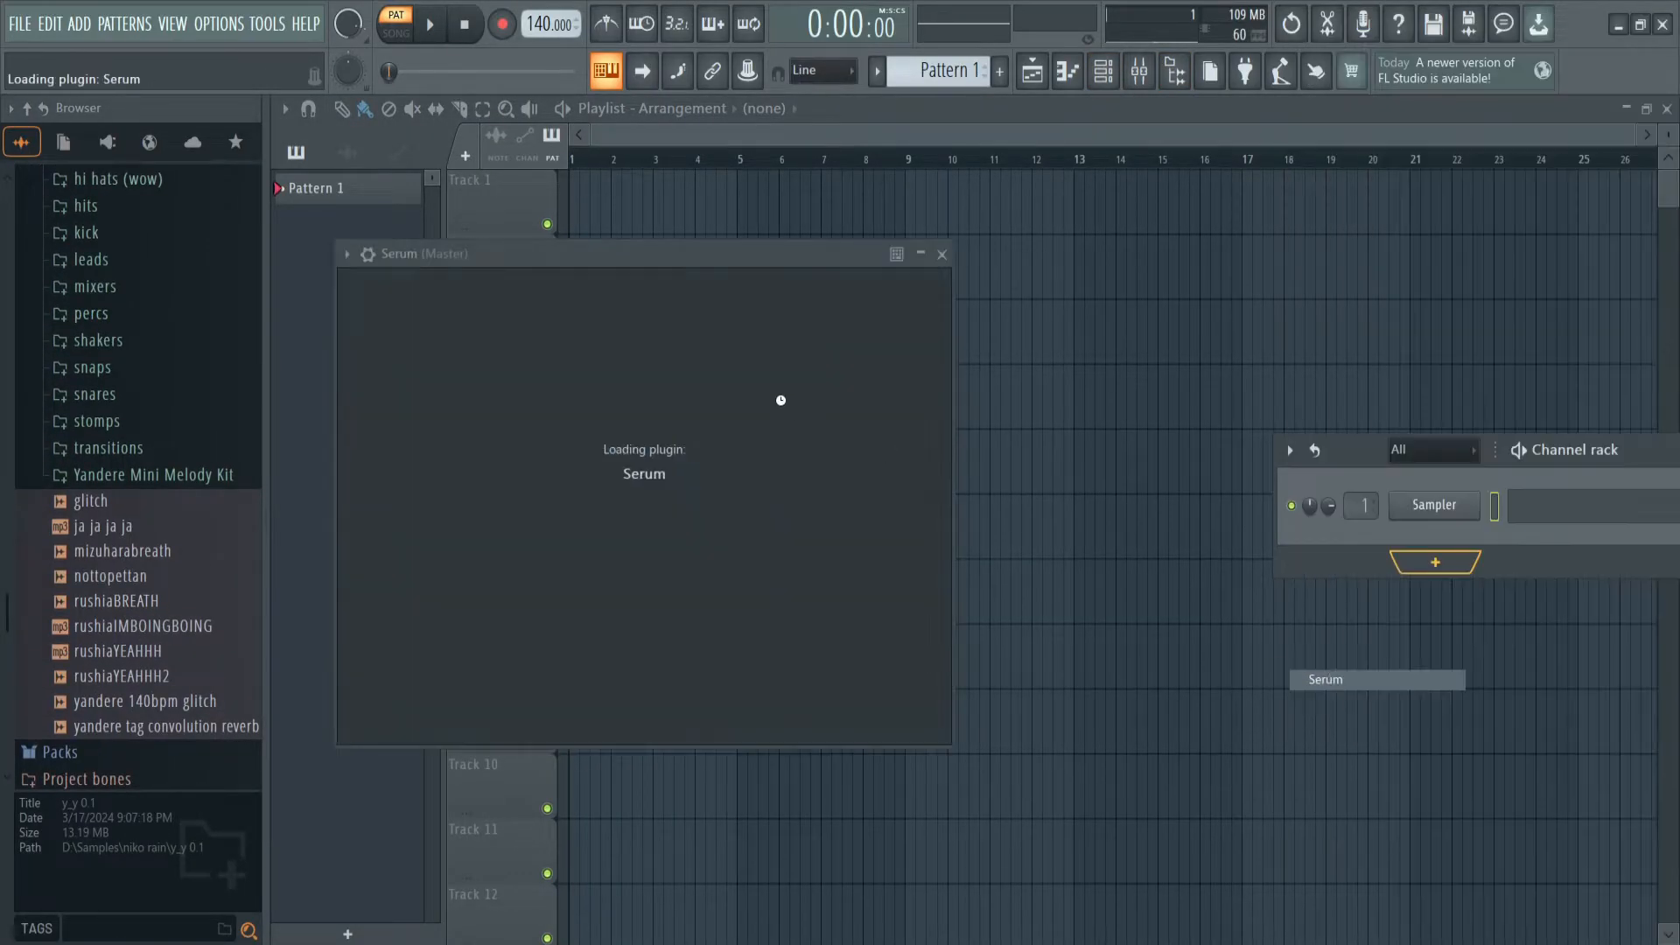
{"action": "left_click", "coordinate": [815, 285]}
{"action": "mouse_move", "coordinate": [818, 527]}
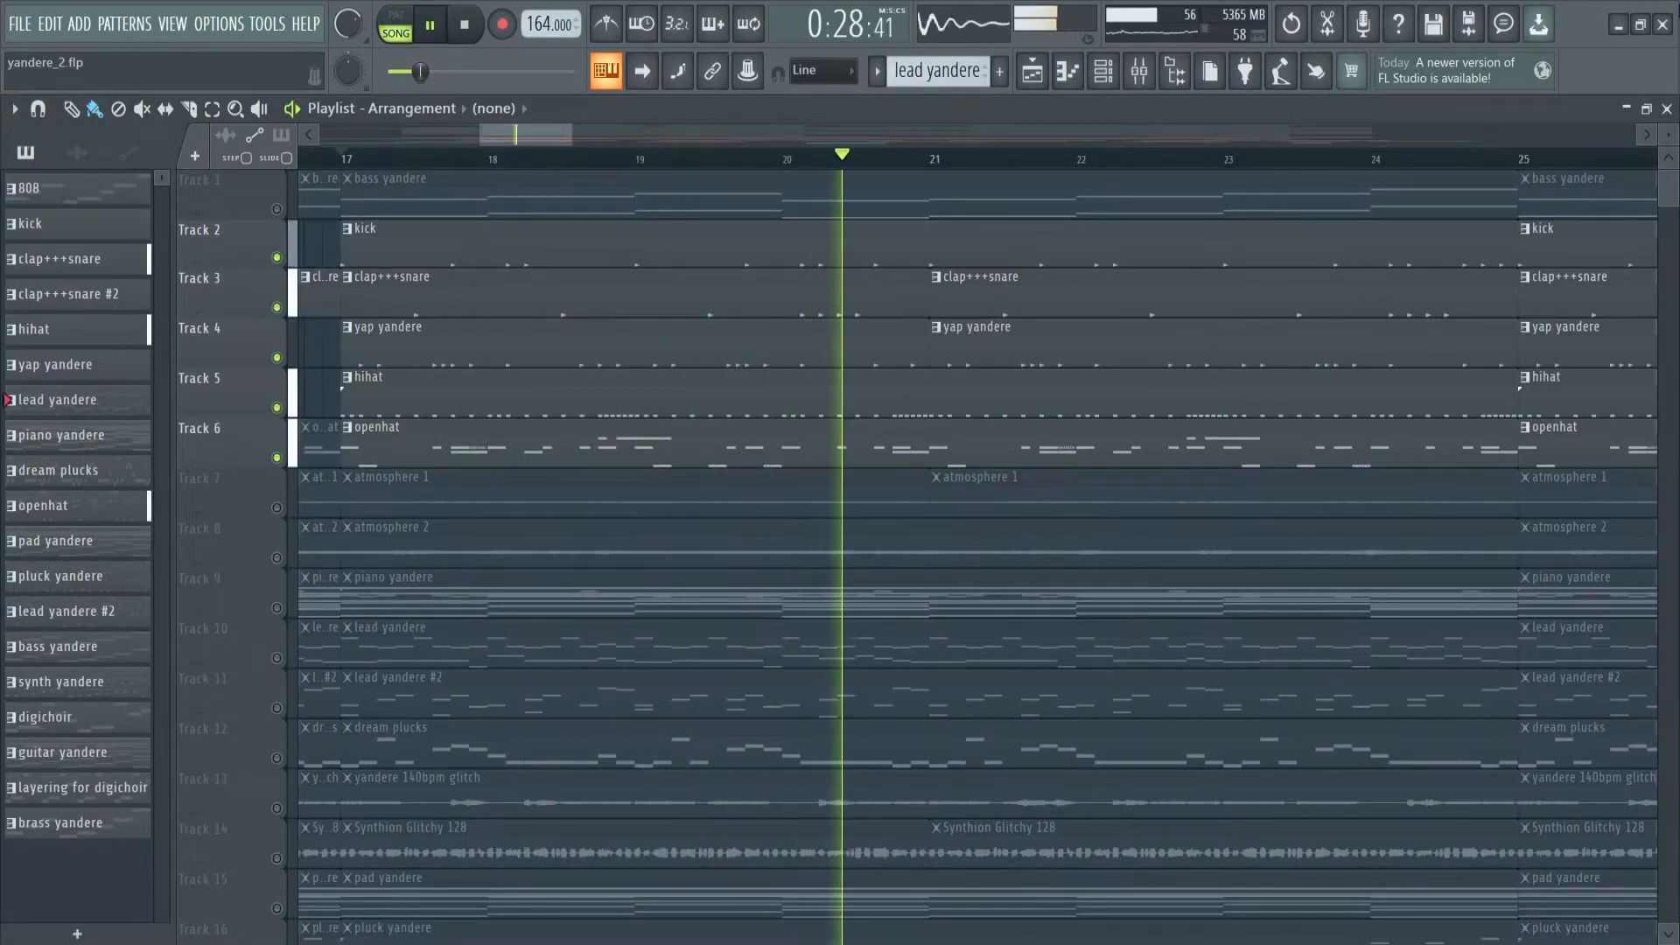
- Stop the song, open the hihat pattern's notes in the piano roll and play them in pattern mode
{"action": "key", "text": "space"}
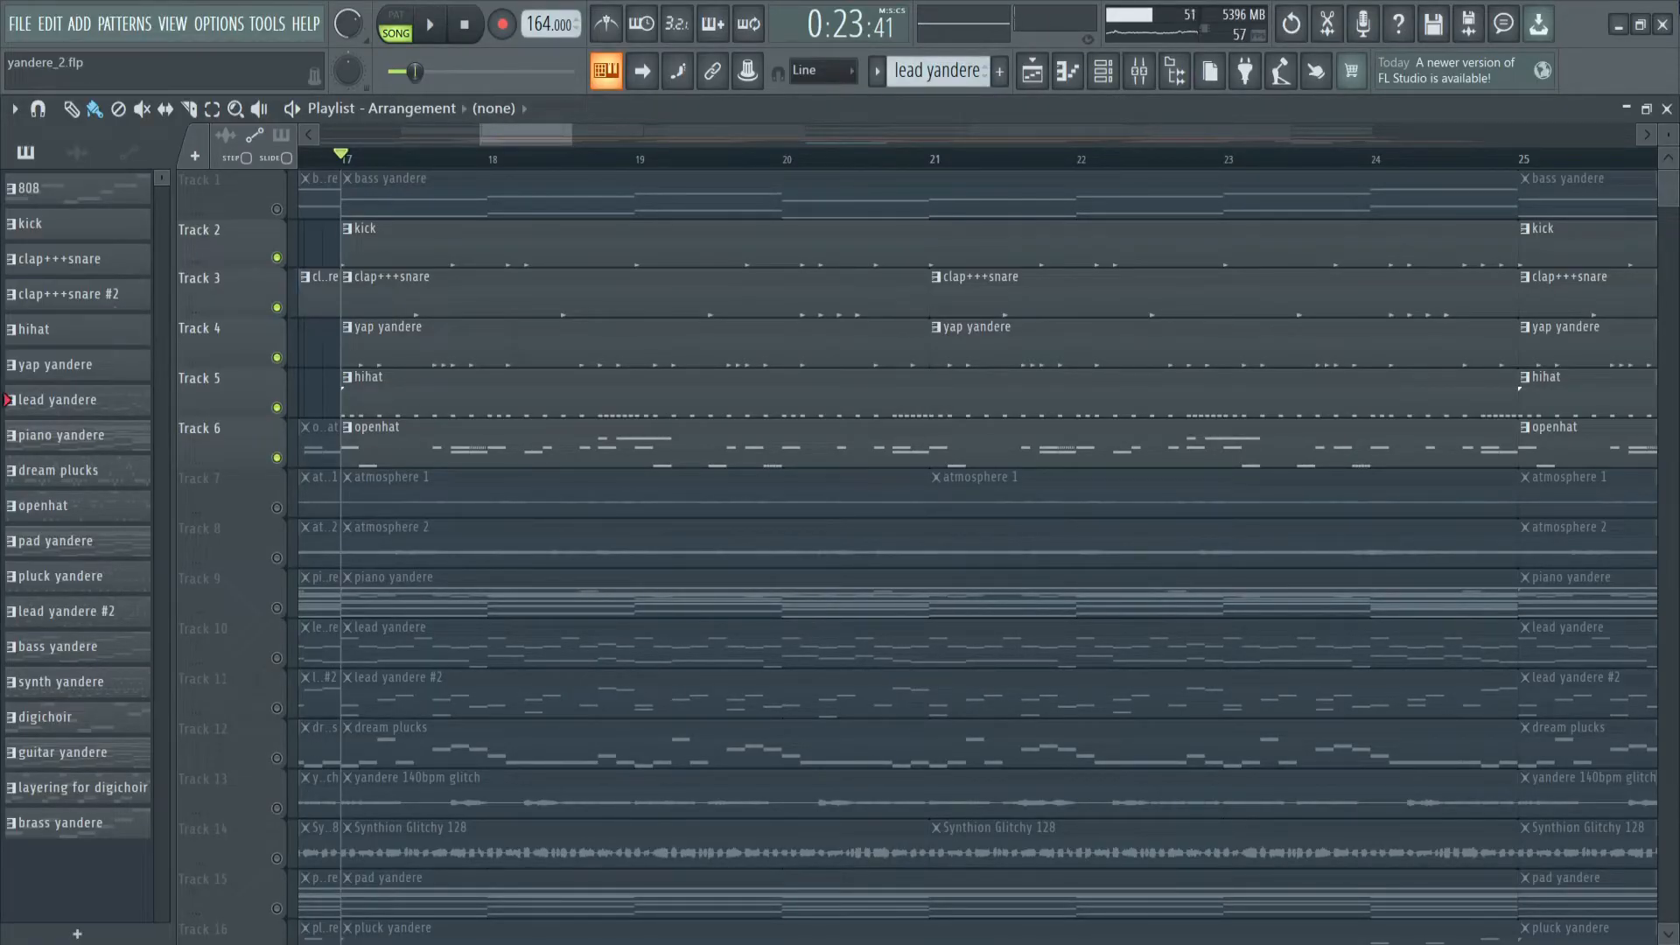
{"action": "left_click", "coordinate": [446, 384]}
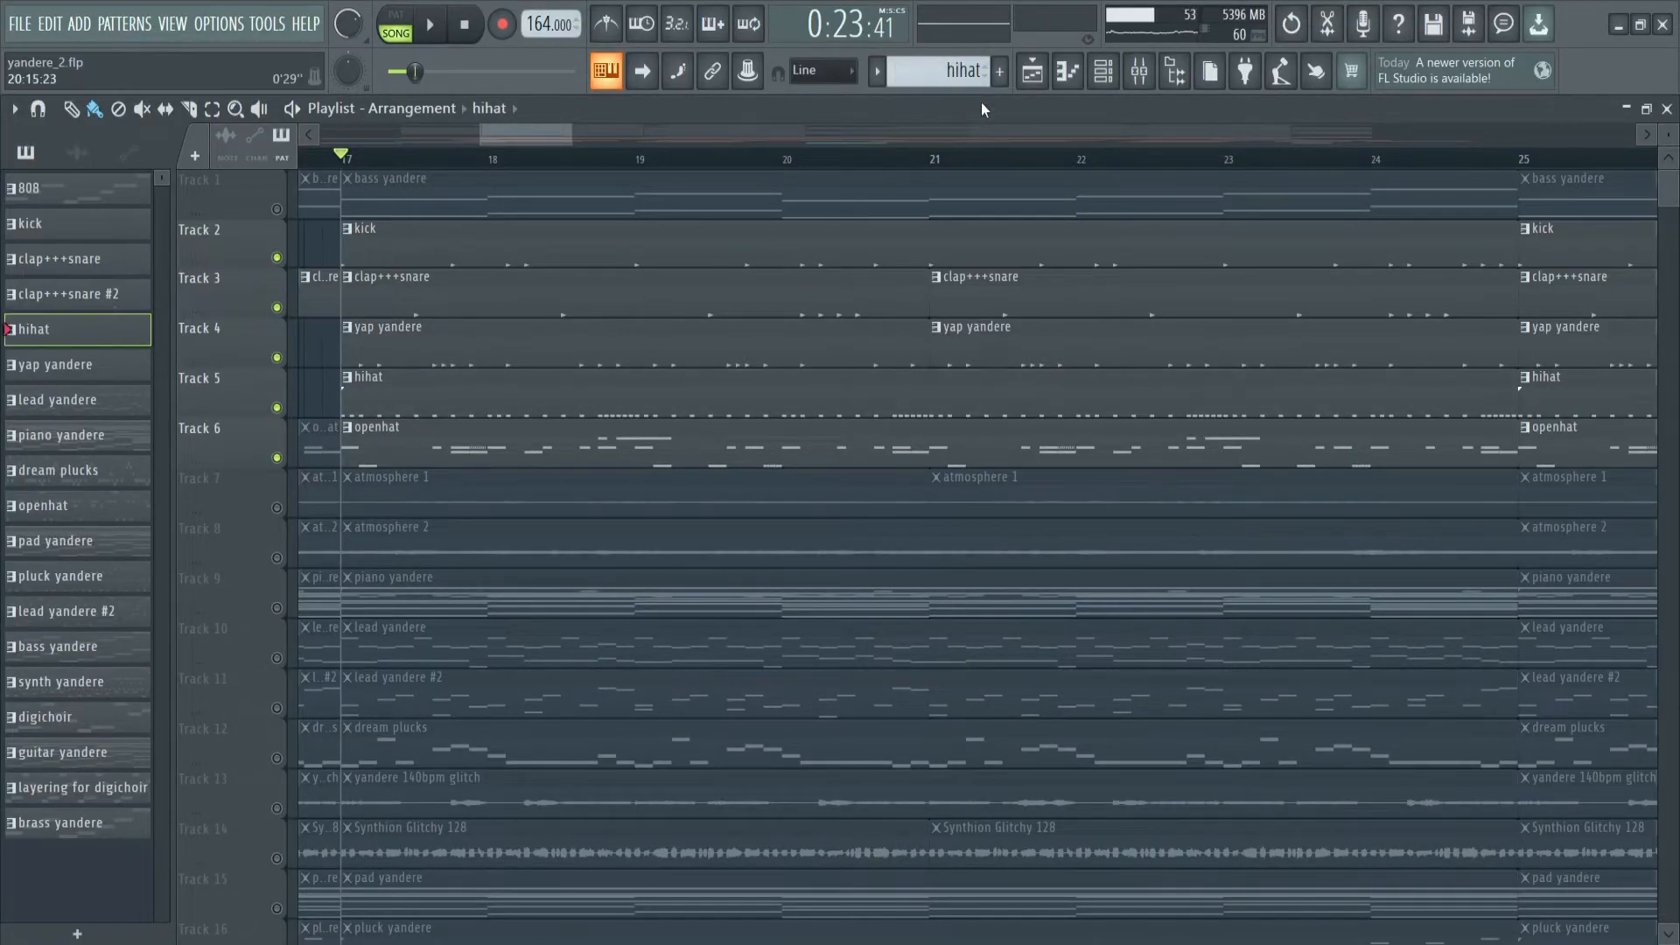
{"action": "left_click", "coordinate": [1068, 73]}
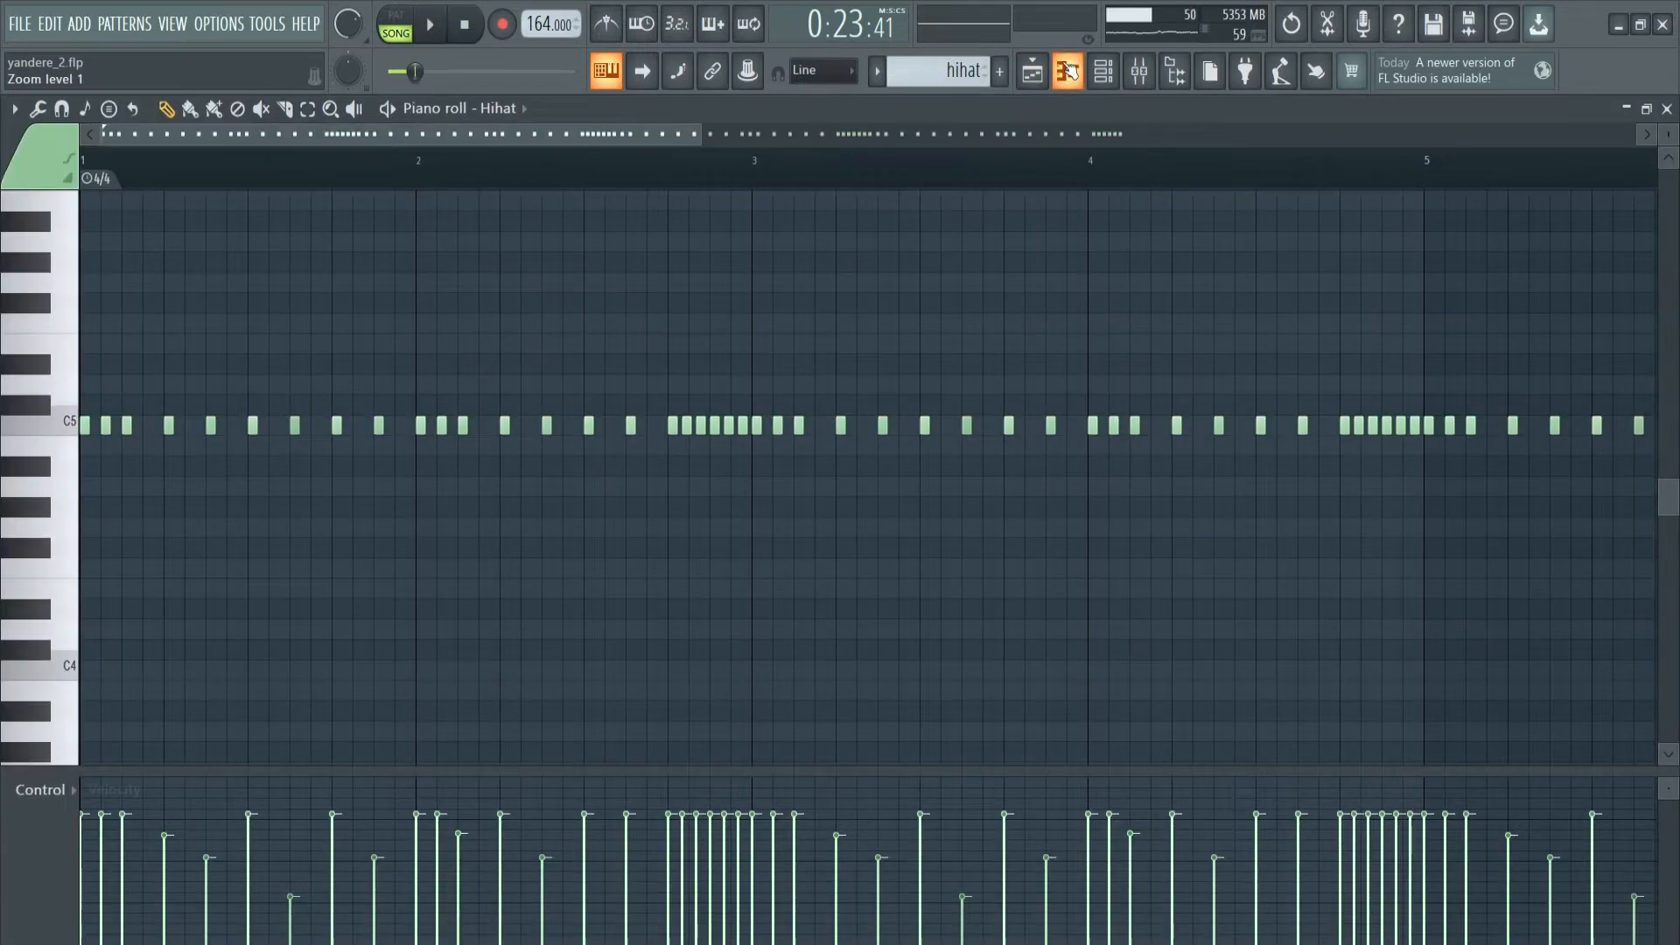
{"action": "left_click", "coordinate": [395, 26]}
{"action": "key", "text": "space"}
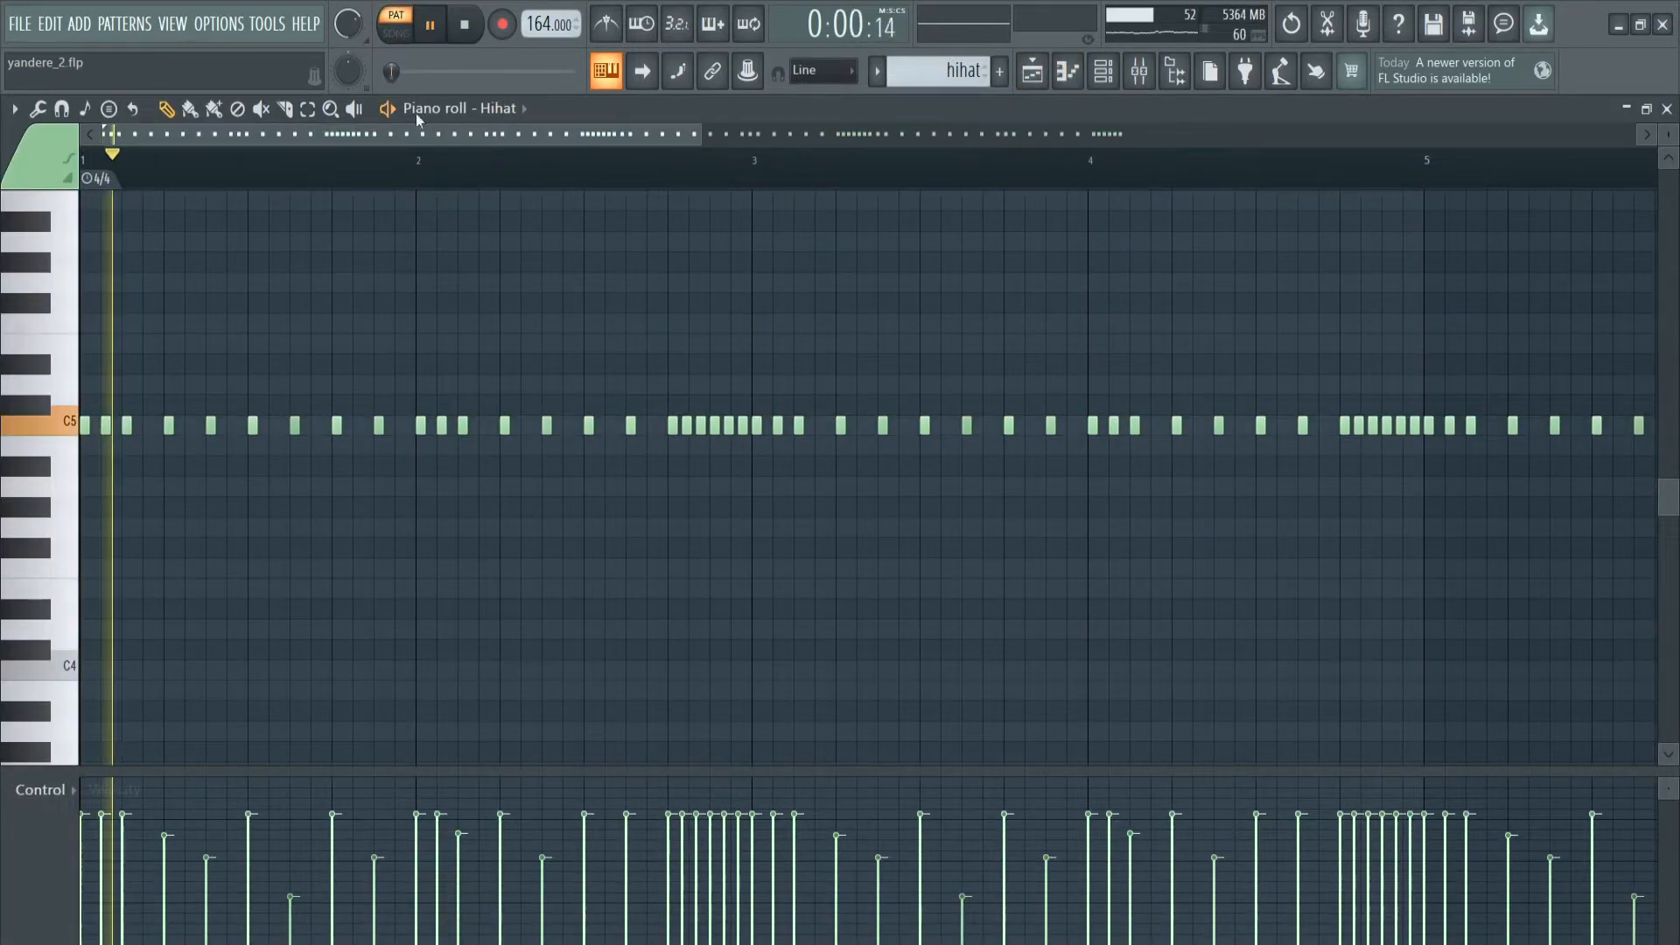
- Display the hi-hat notes' panning values and review the whole pattern during playback
{"action": "left_click", "coordinate": [55, 794]}
{"action": "left_click", "coordinate": [54, 810]}
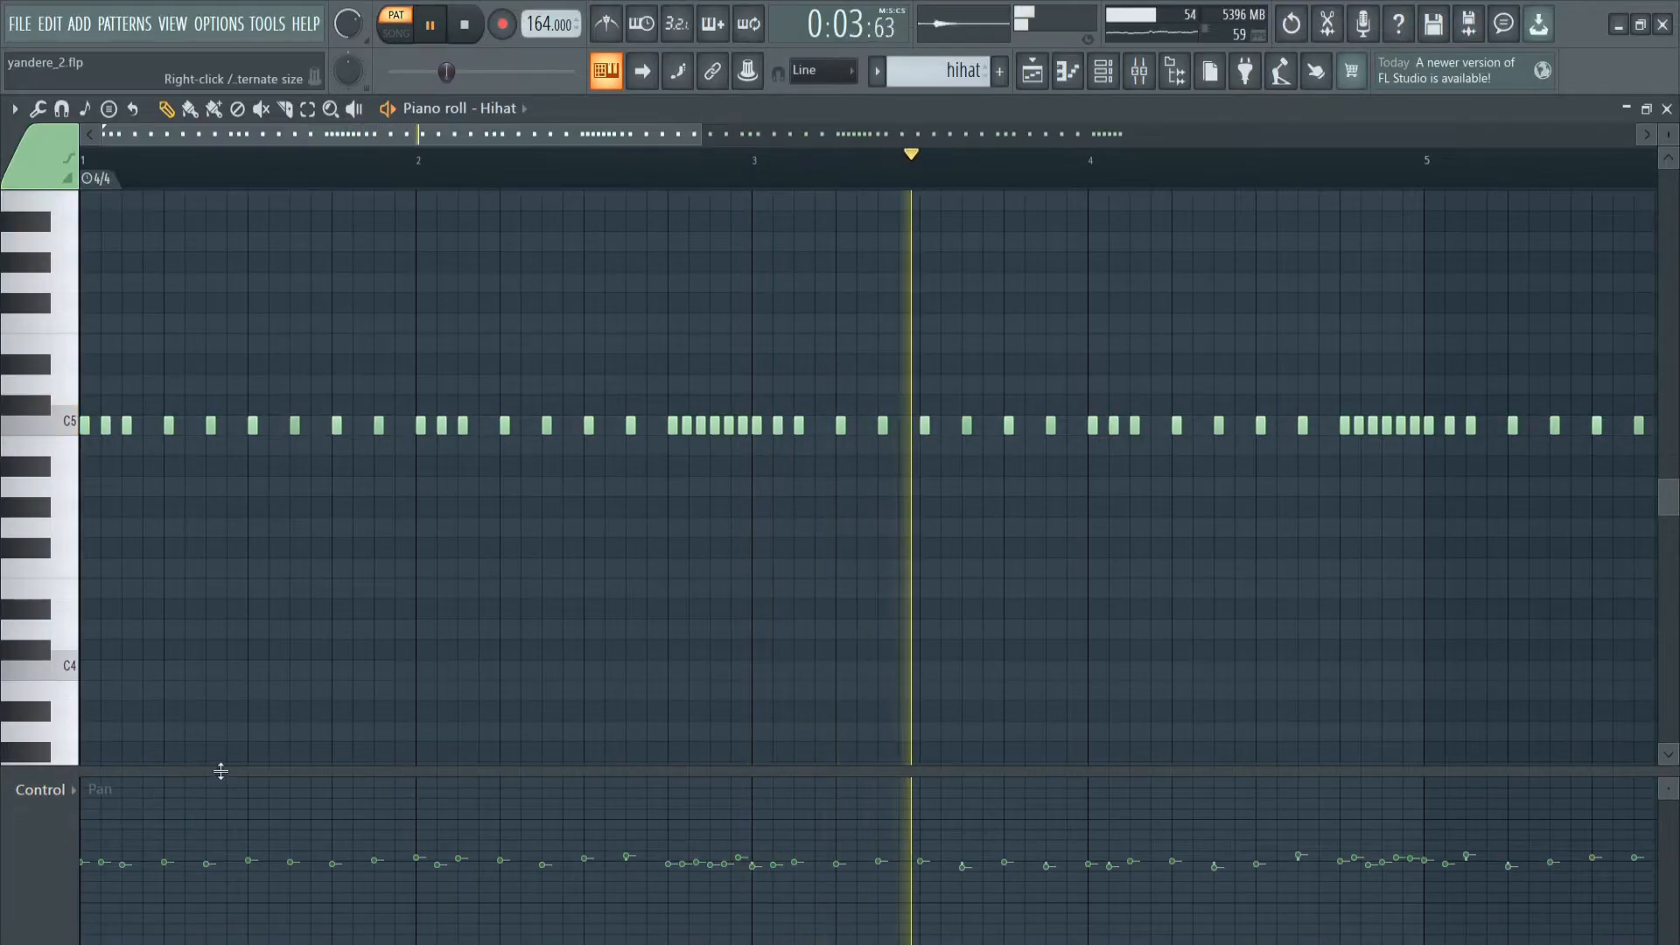
{"action": "scroll", "coordinate": [660, 679], "scroll_direction": "down", "scroll_amount": 2}
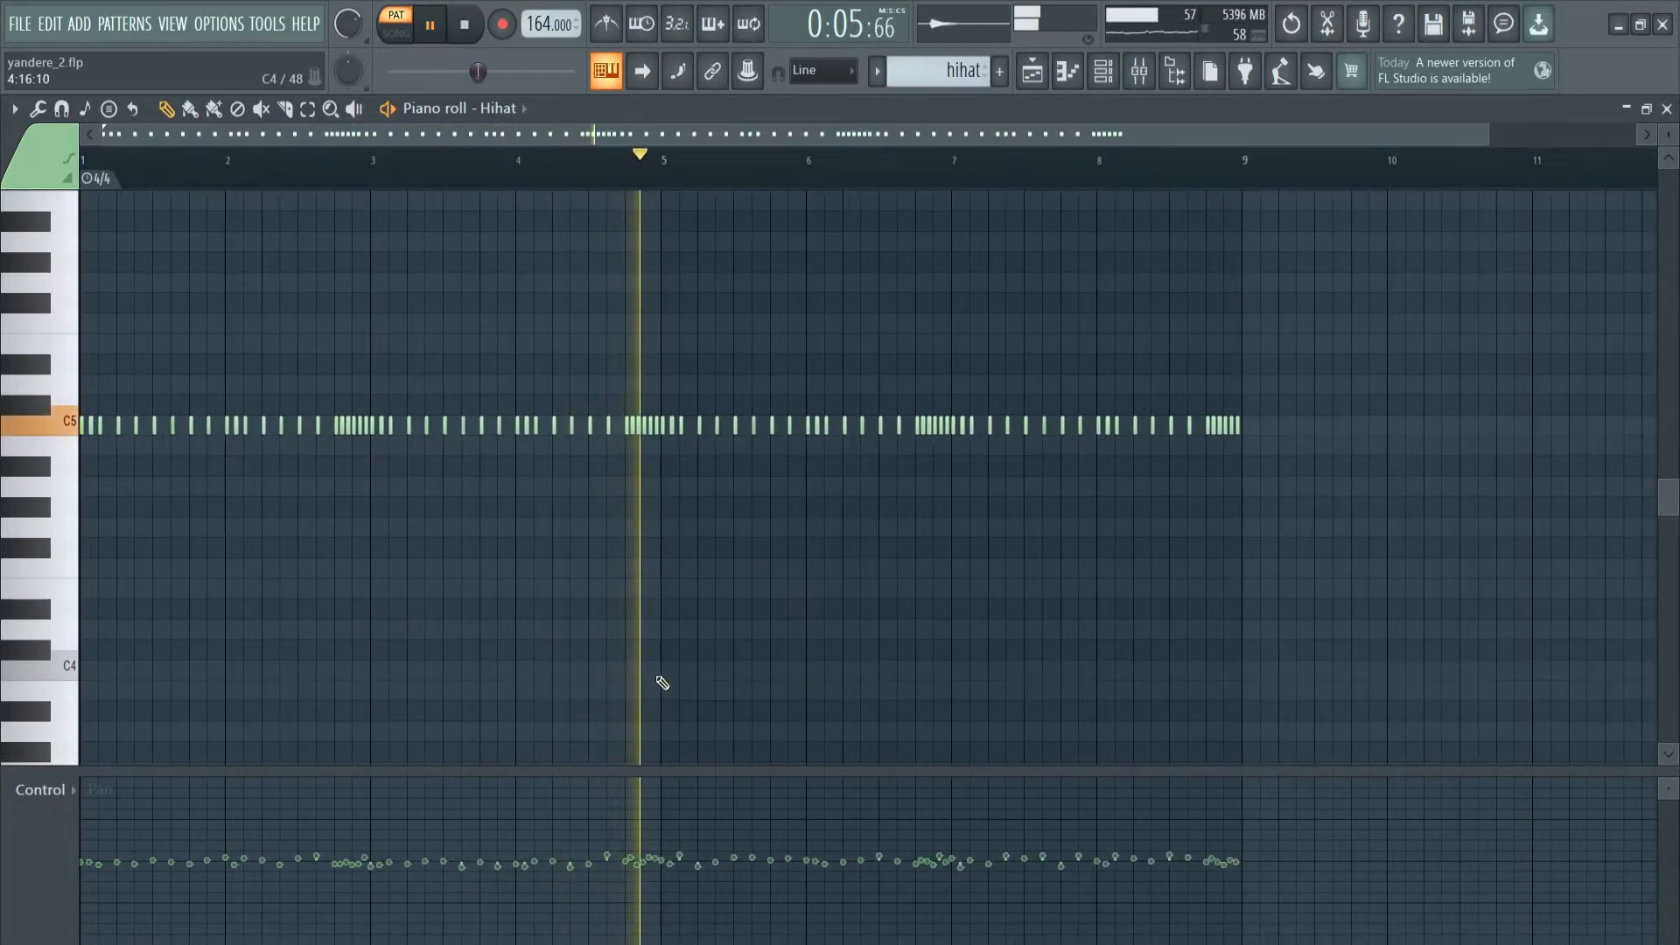
{"action": "key", "text": "space"}
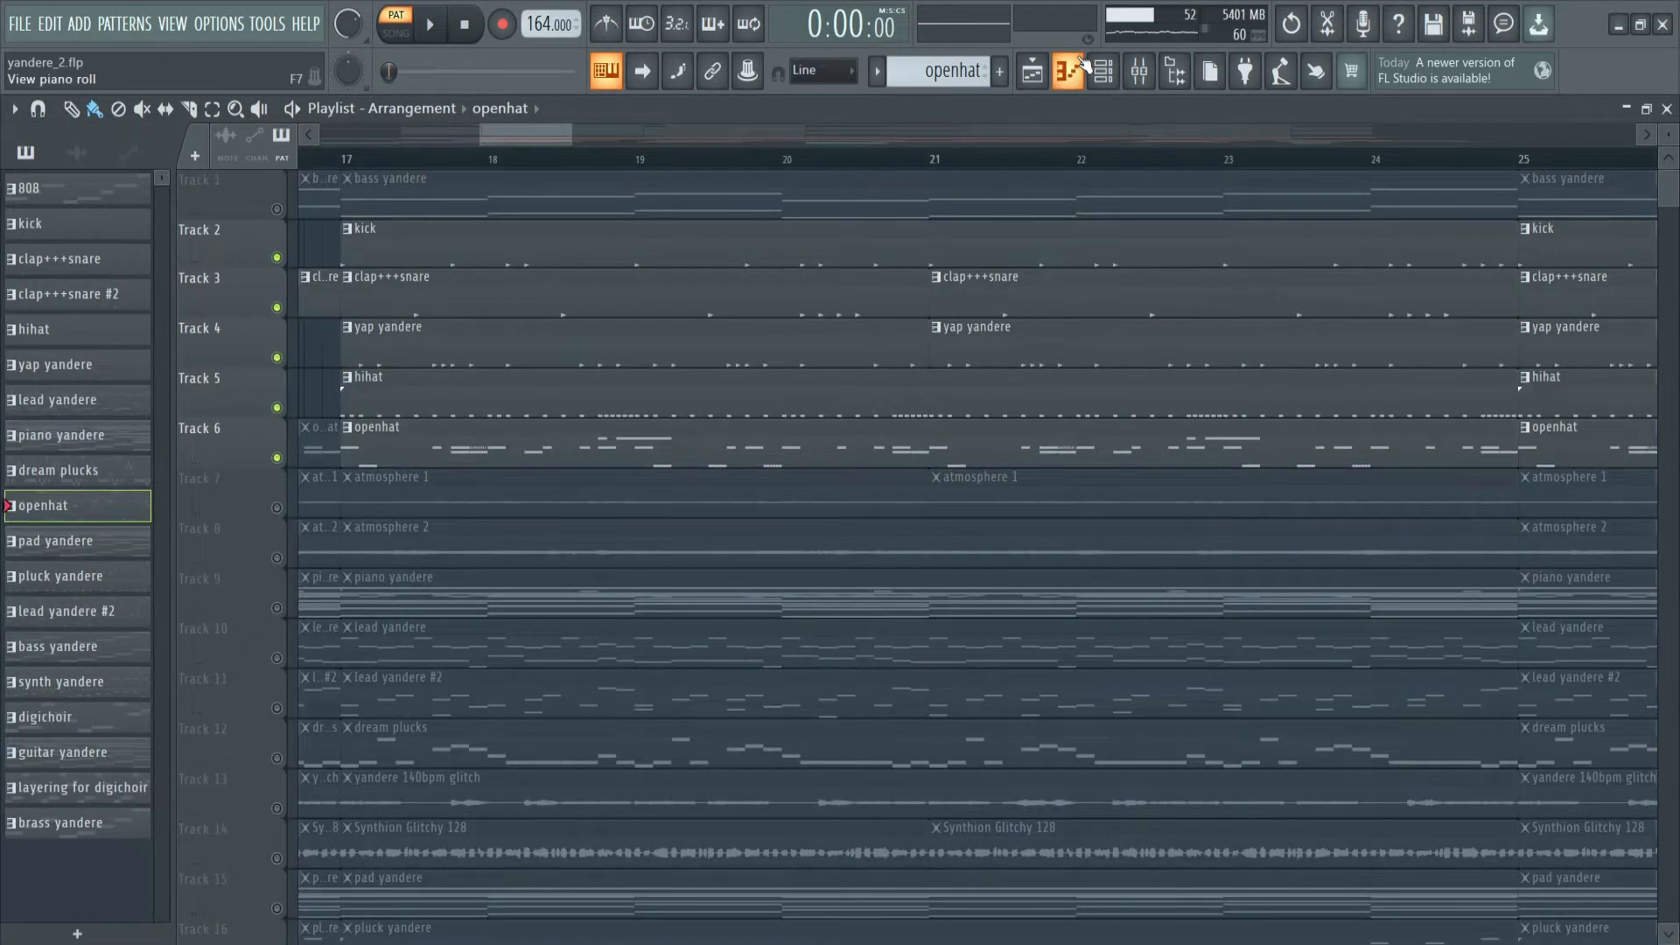
- Open the openhat pattern in the piano roll, listen to it and return to the playlist
{"action": "left_click", "coordinate": [1069, 70]}
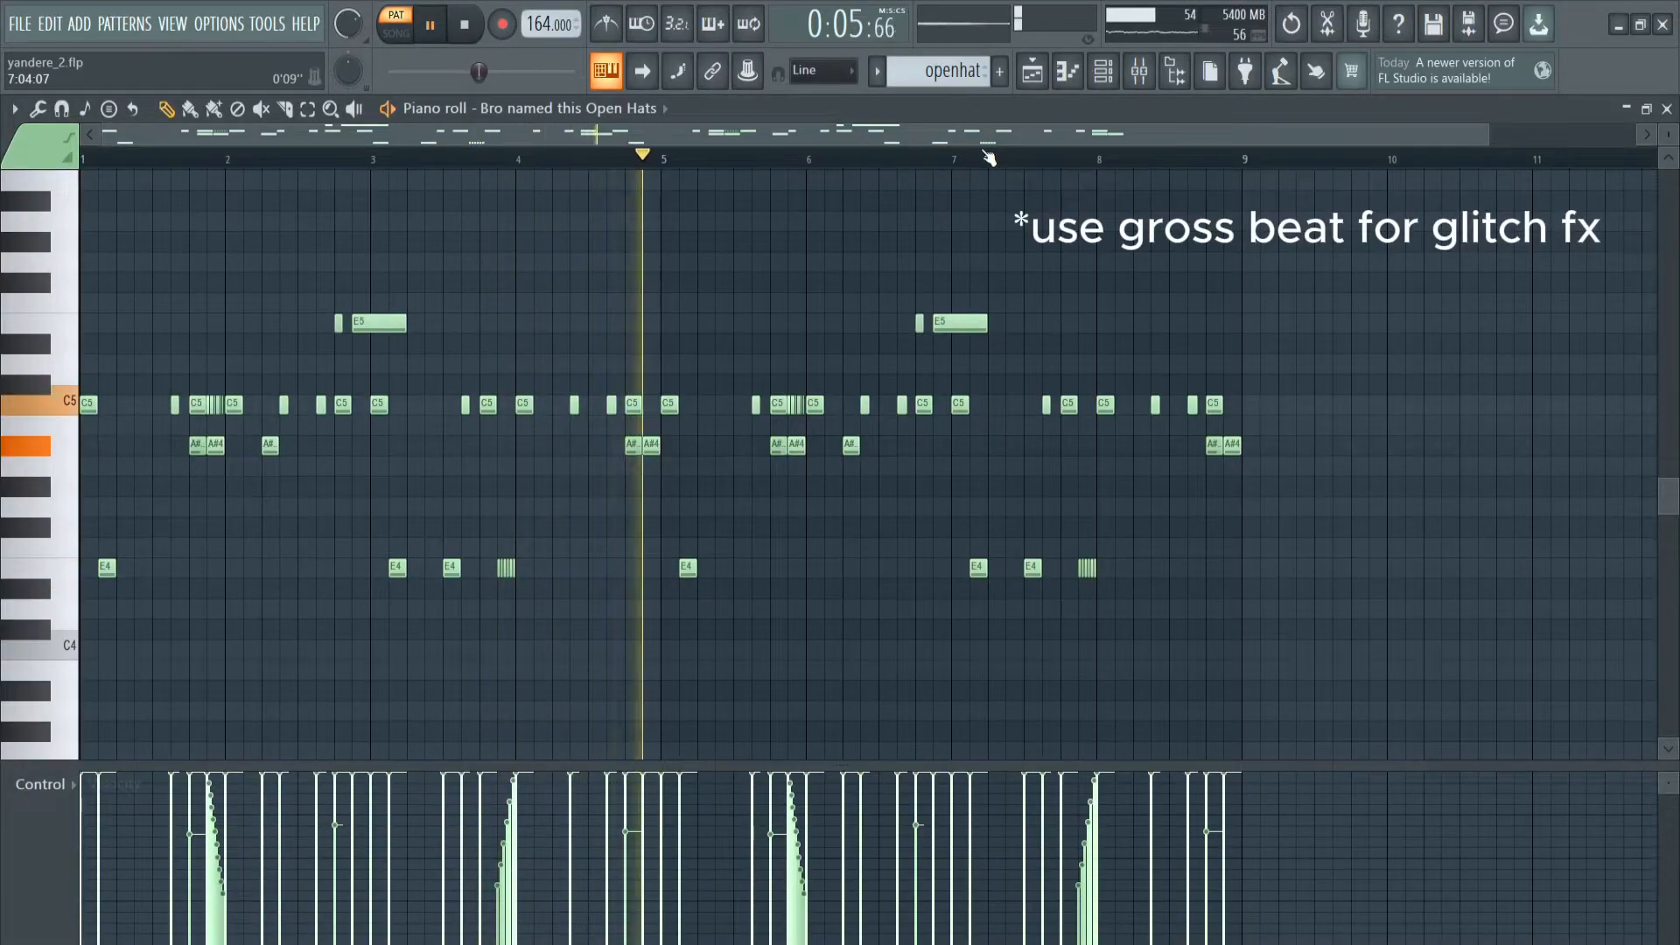
{"action": "key", "text": "space"}
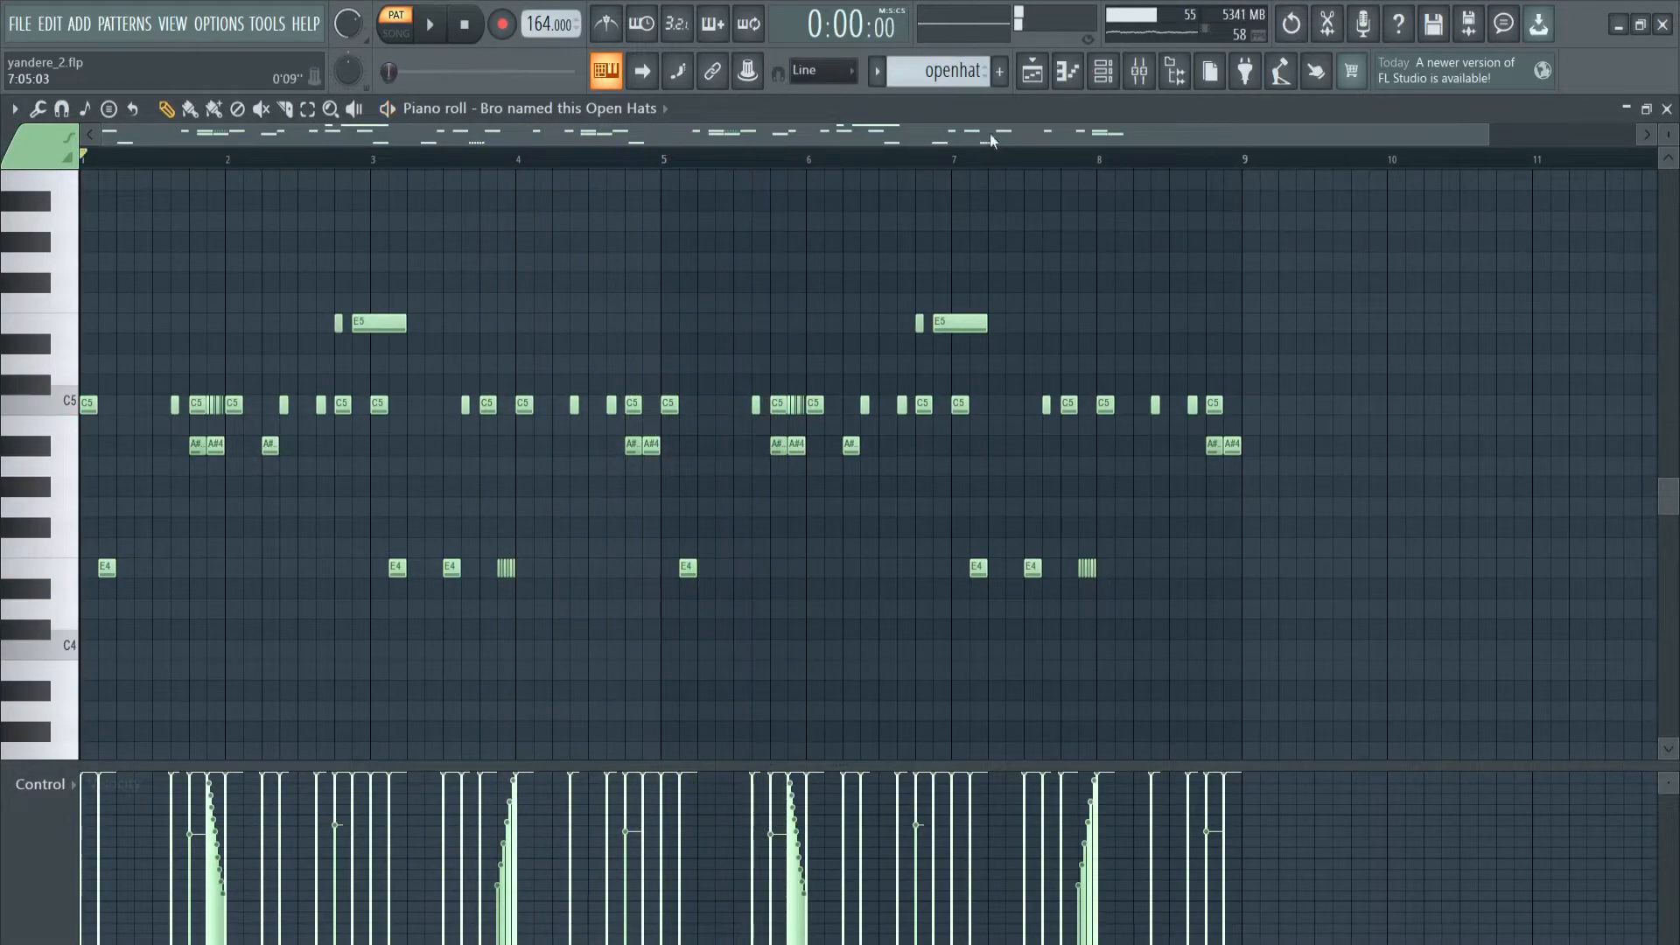
{"action": "left_click", "coordinate": [1033, 70]}
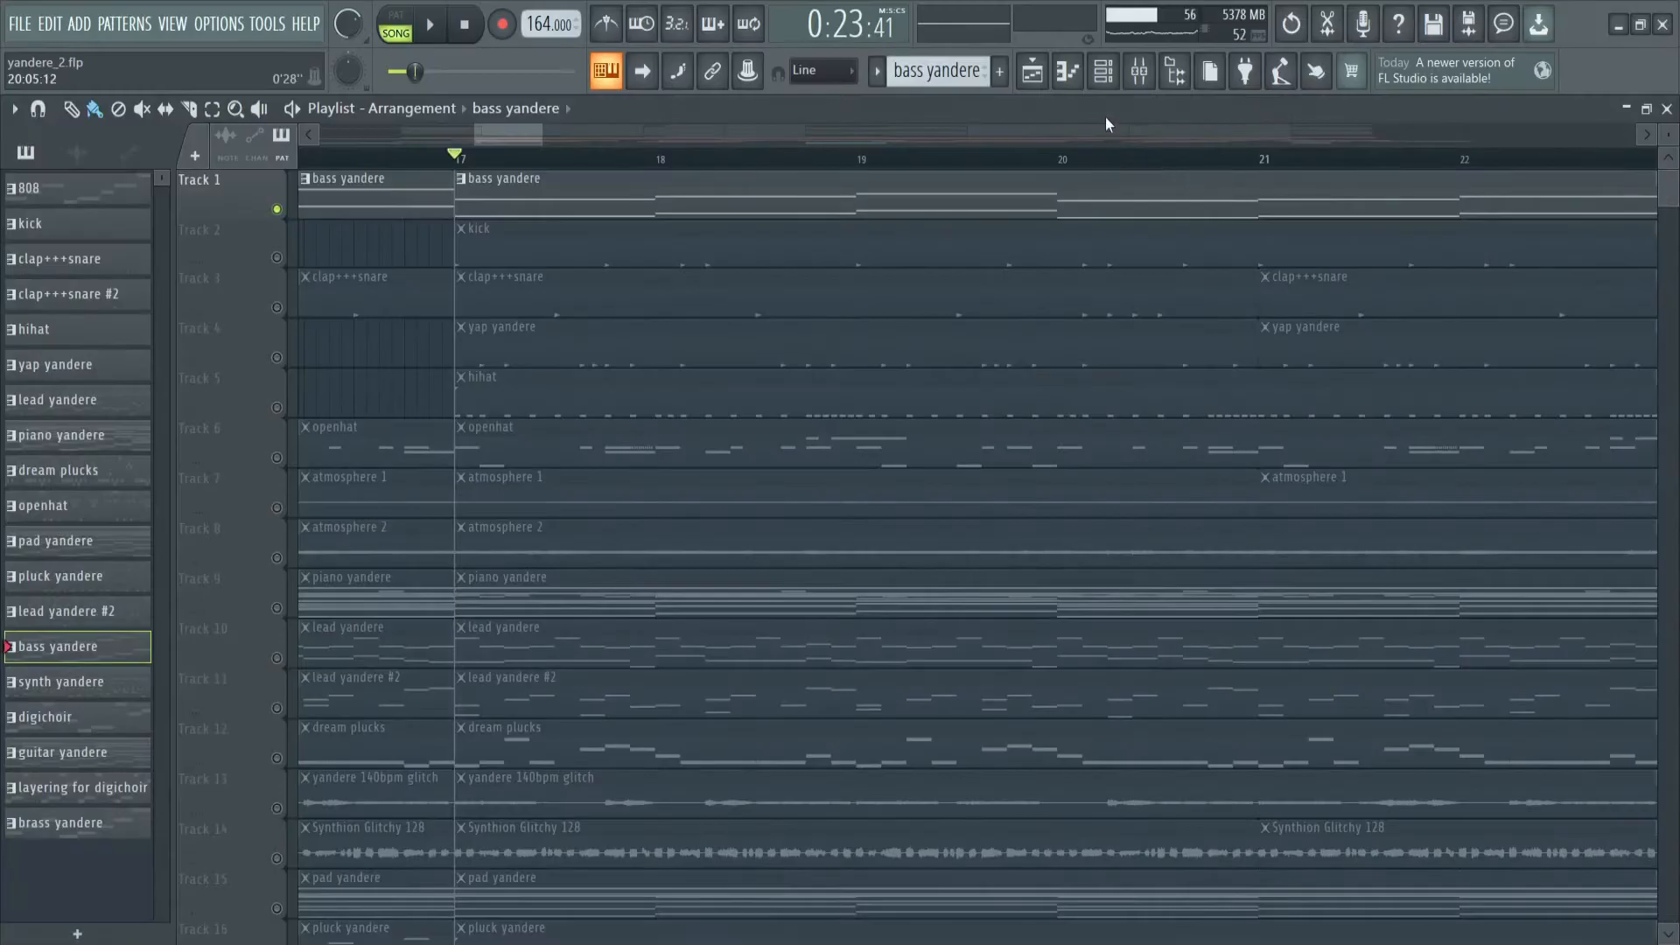
- Listen to the bass yandere pattern with its channels shown and open the yandere bass instrument
{"action": "left_click", "coordinate": [1103, 72]}
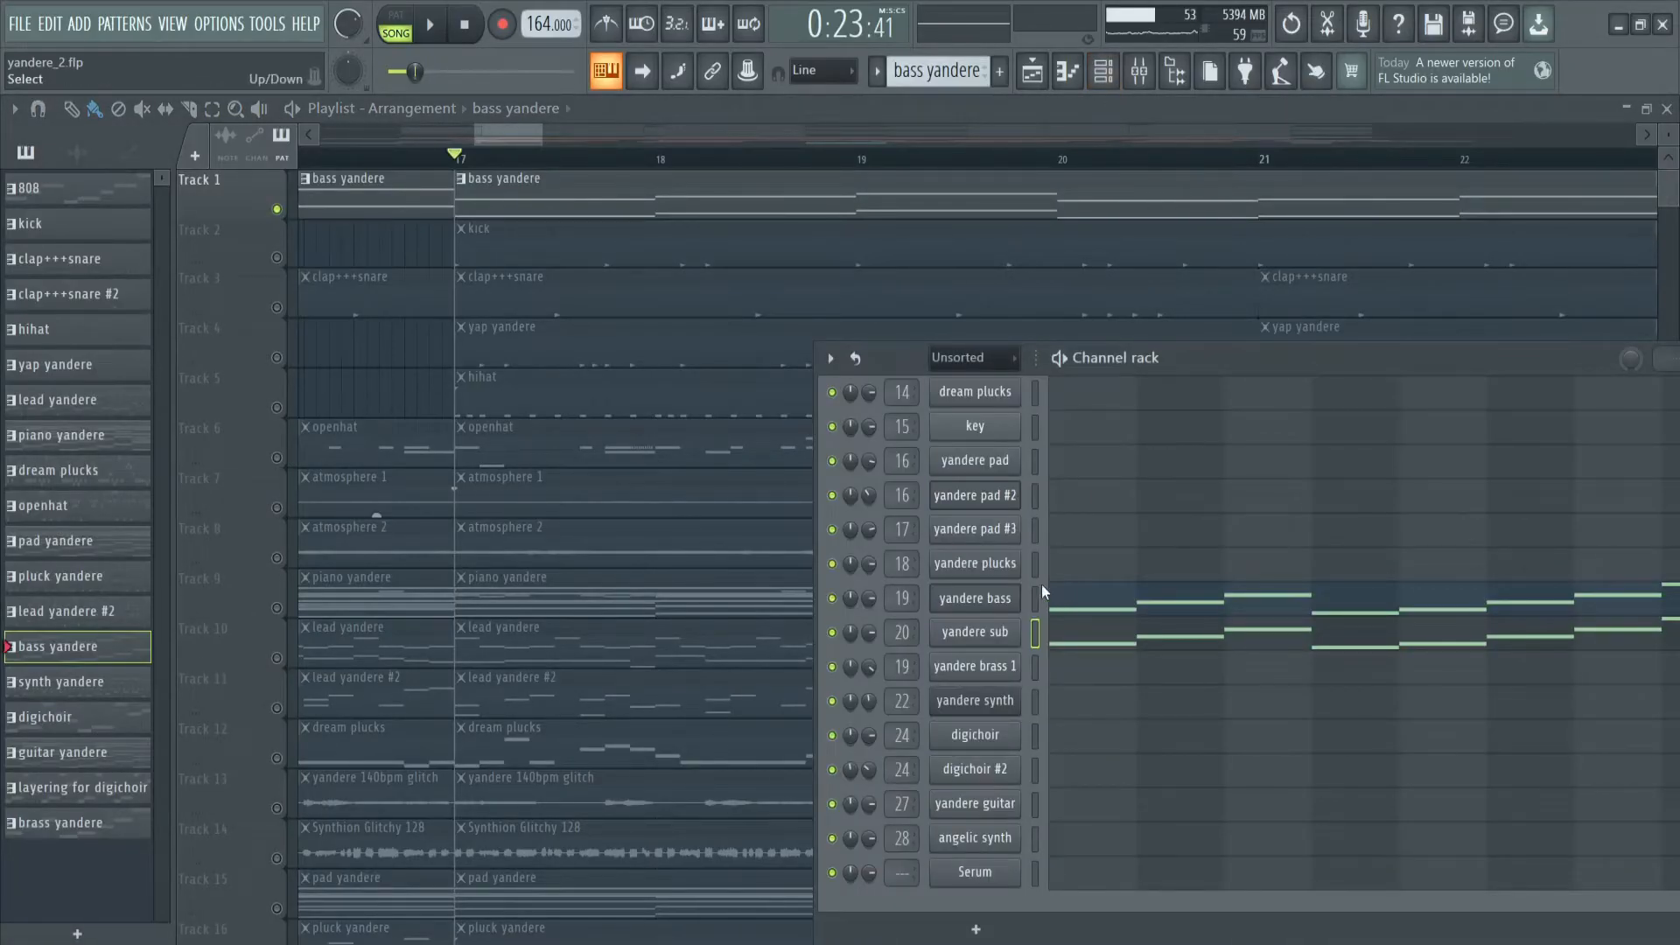
{"action": "key", "text": "space"}
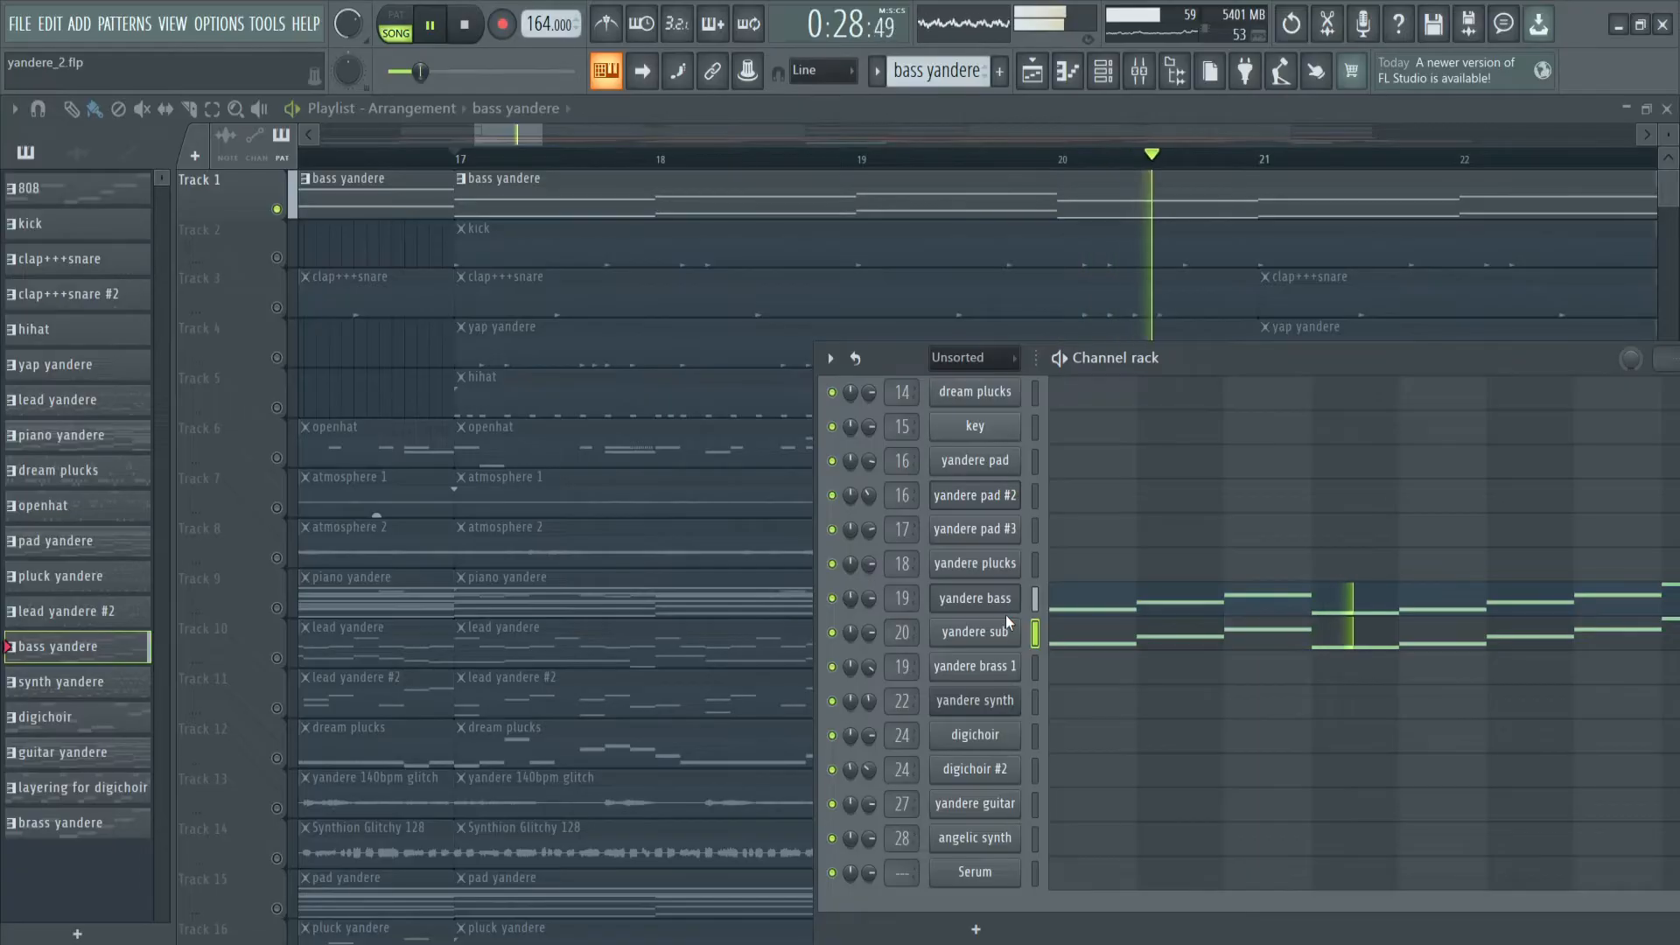
{"action": "key", "text": "space"}
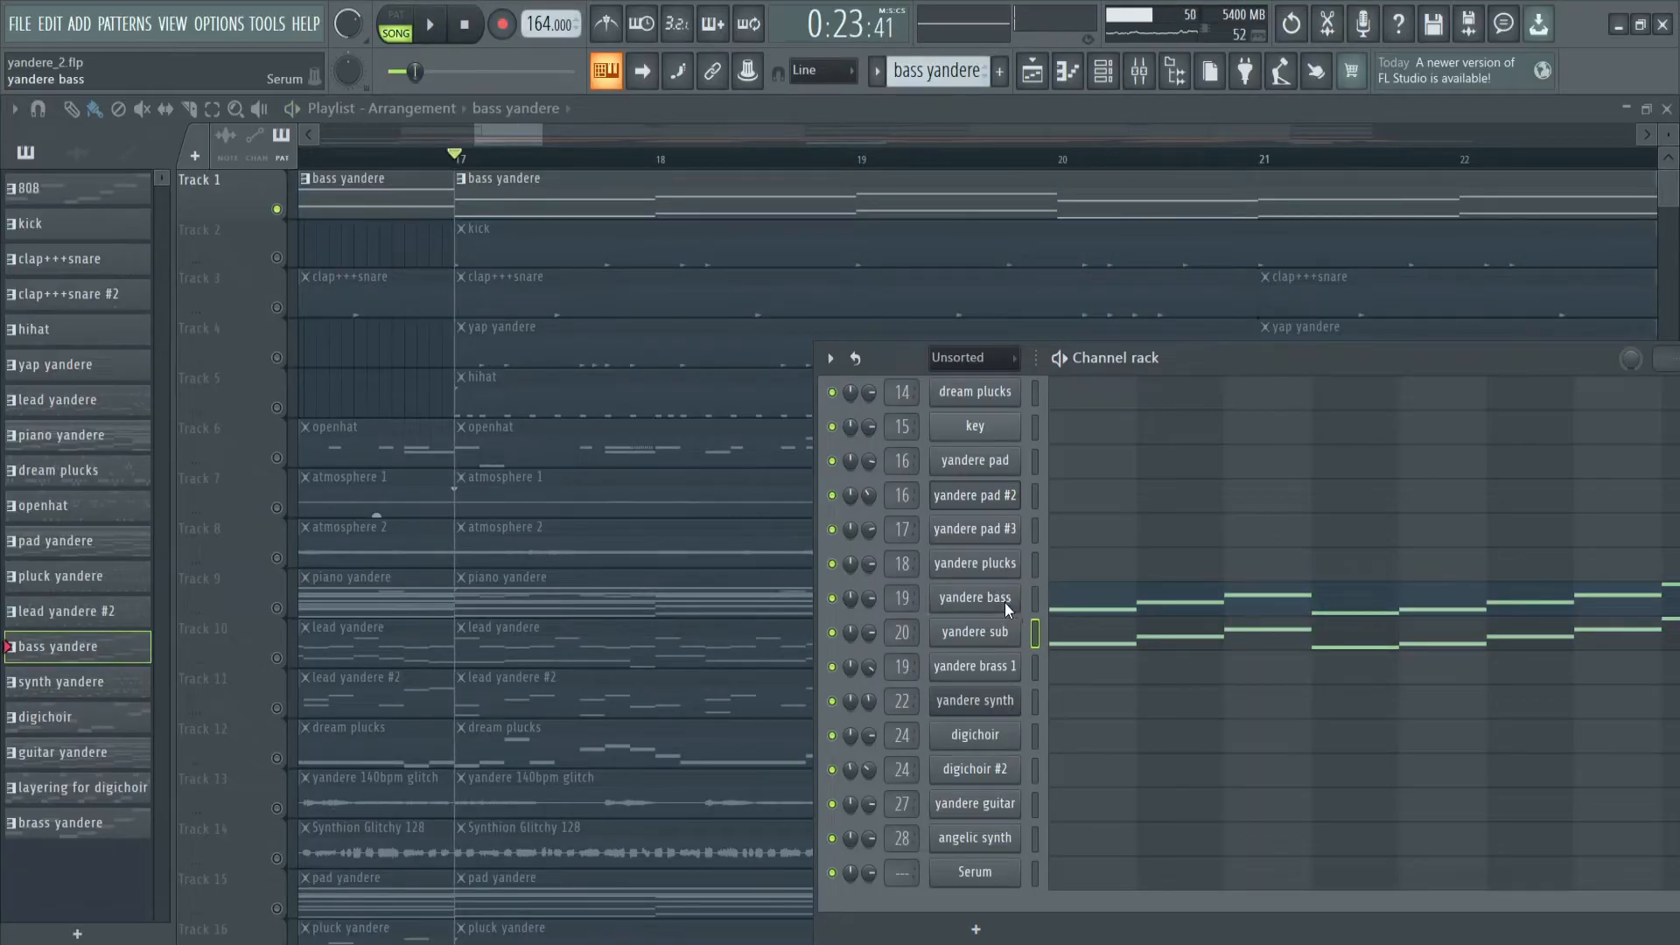
{"action": "left_click", "coordinate": [974, 598]}
{"action": "left_click_drag", "start_coordinate": [1124, 409], "coordinate": [1107, 569]}
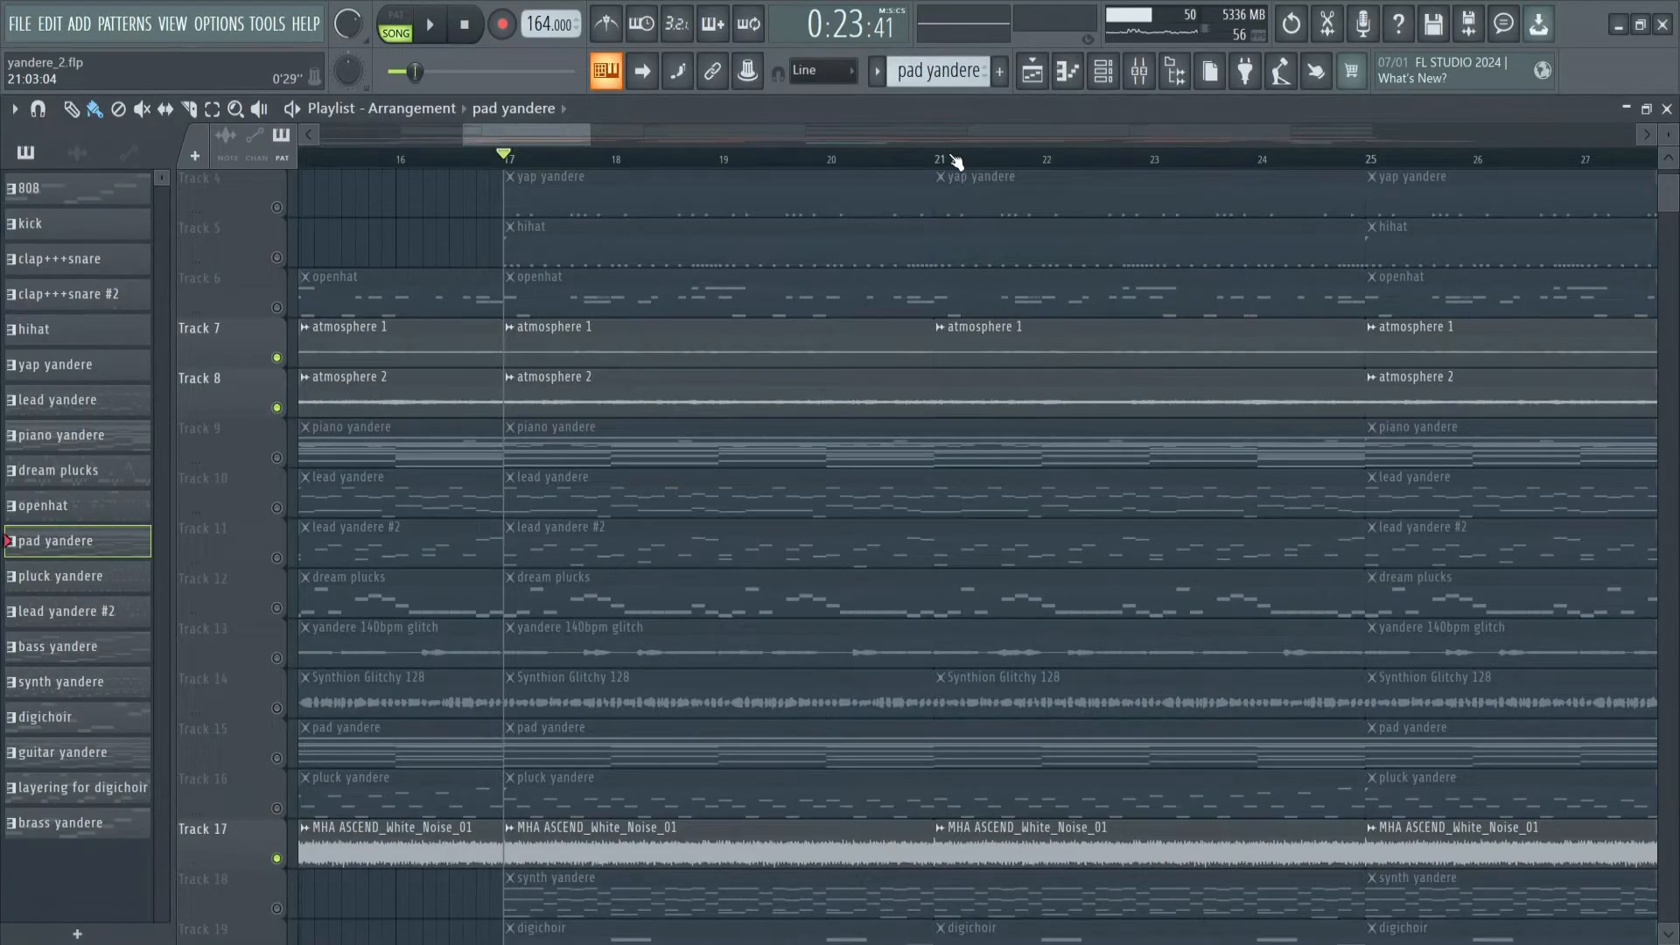
- Play the atmosphere and white noise tracks and inspect the MORPH 3 PRO VST3 effect on the atmosphere mixer track
{"action": "key", "text": "space"}
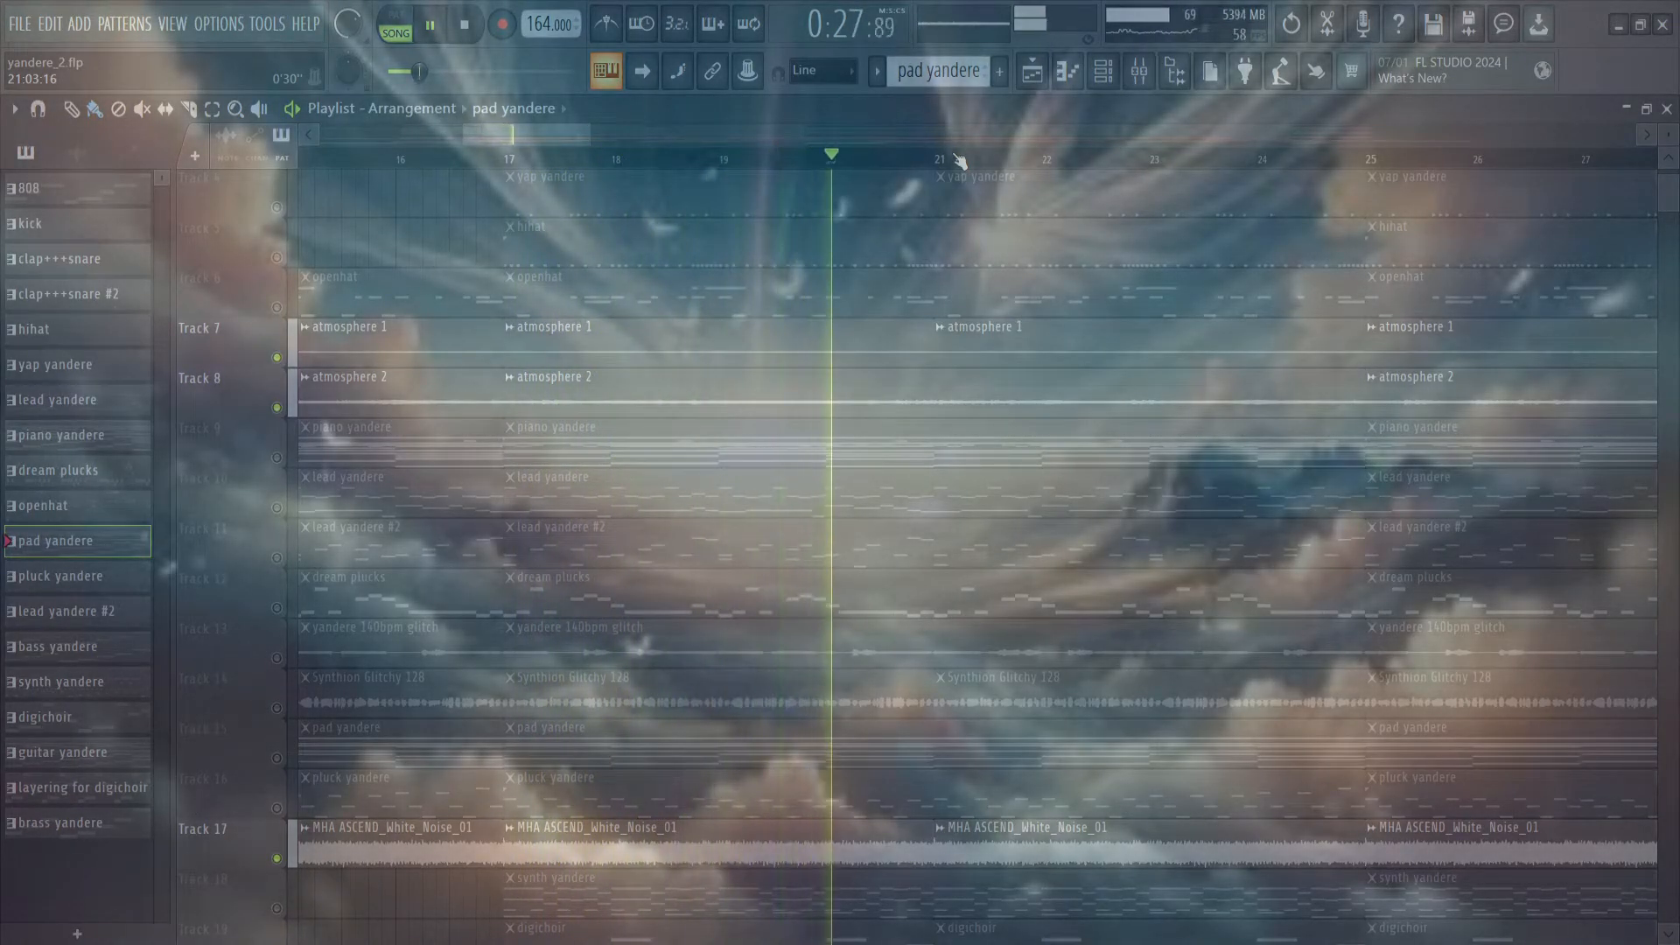
{"action": "key", "text": "space"}
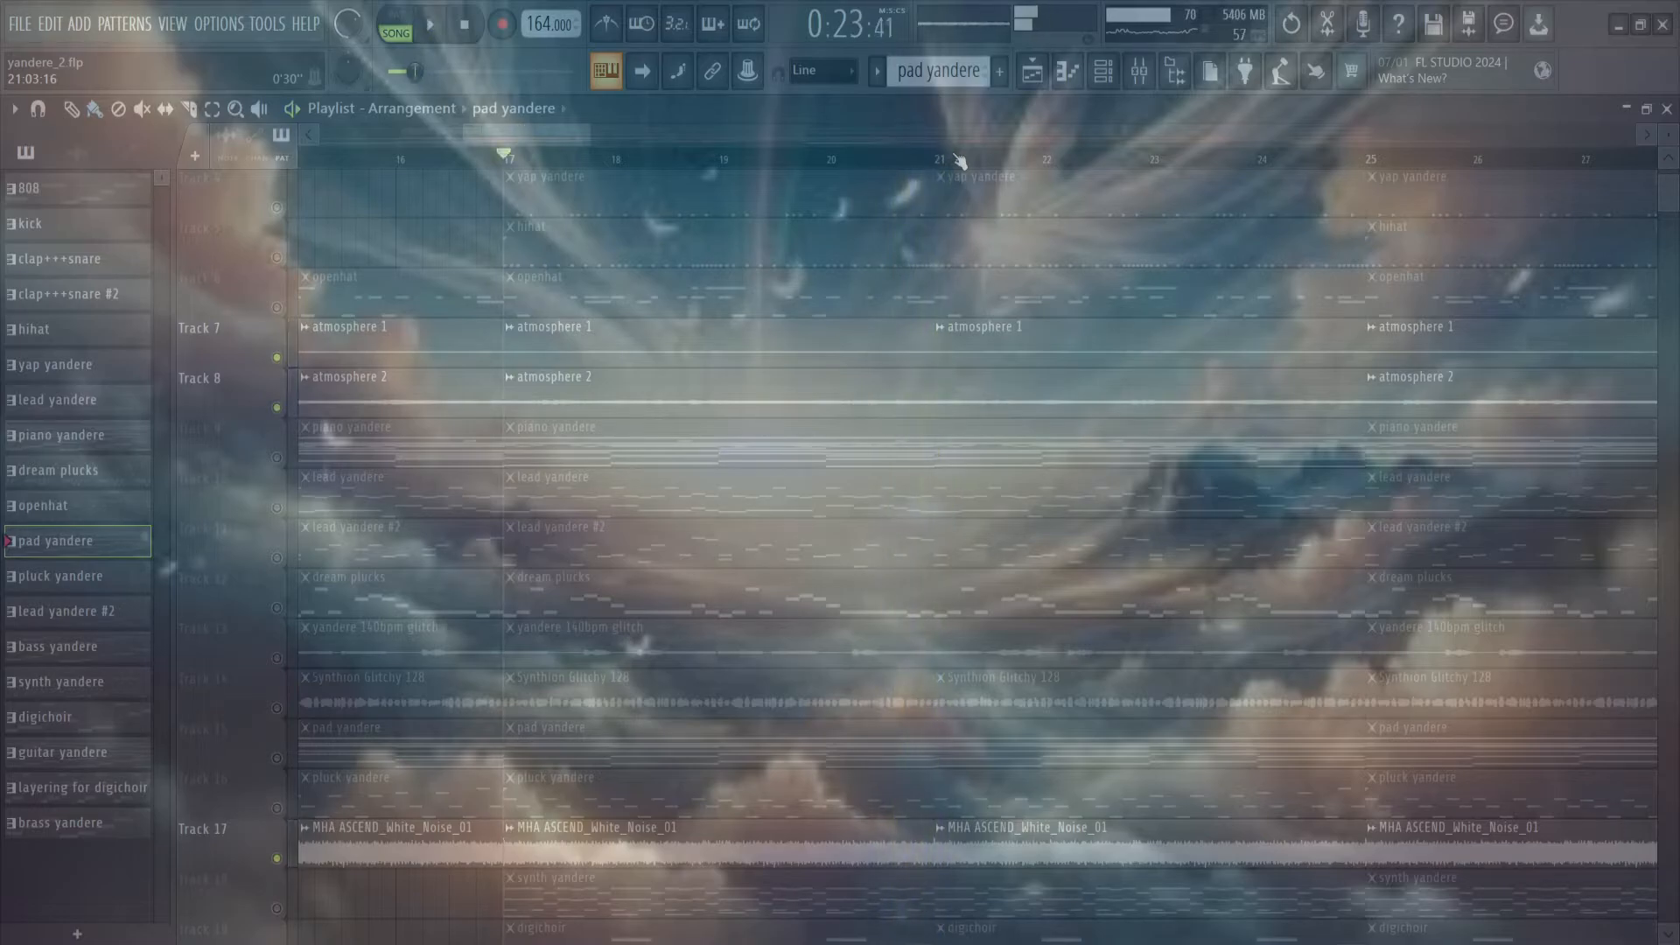
{"action": "left_click", "coordinate": [1150, 77]}
{"action": "left_click", "coordinate": [1527, 179]}
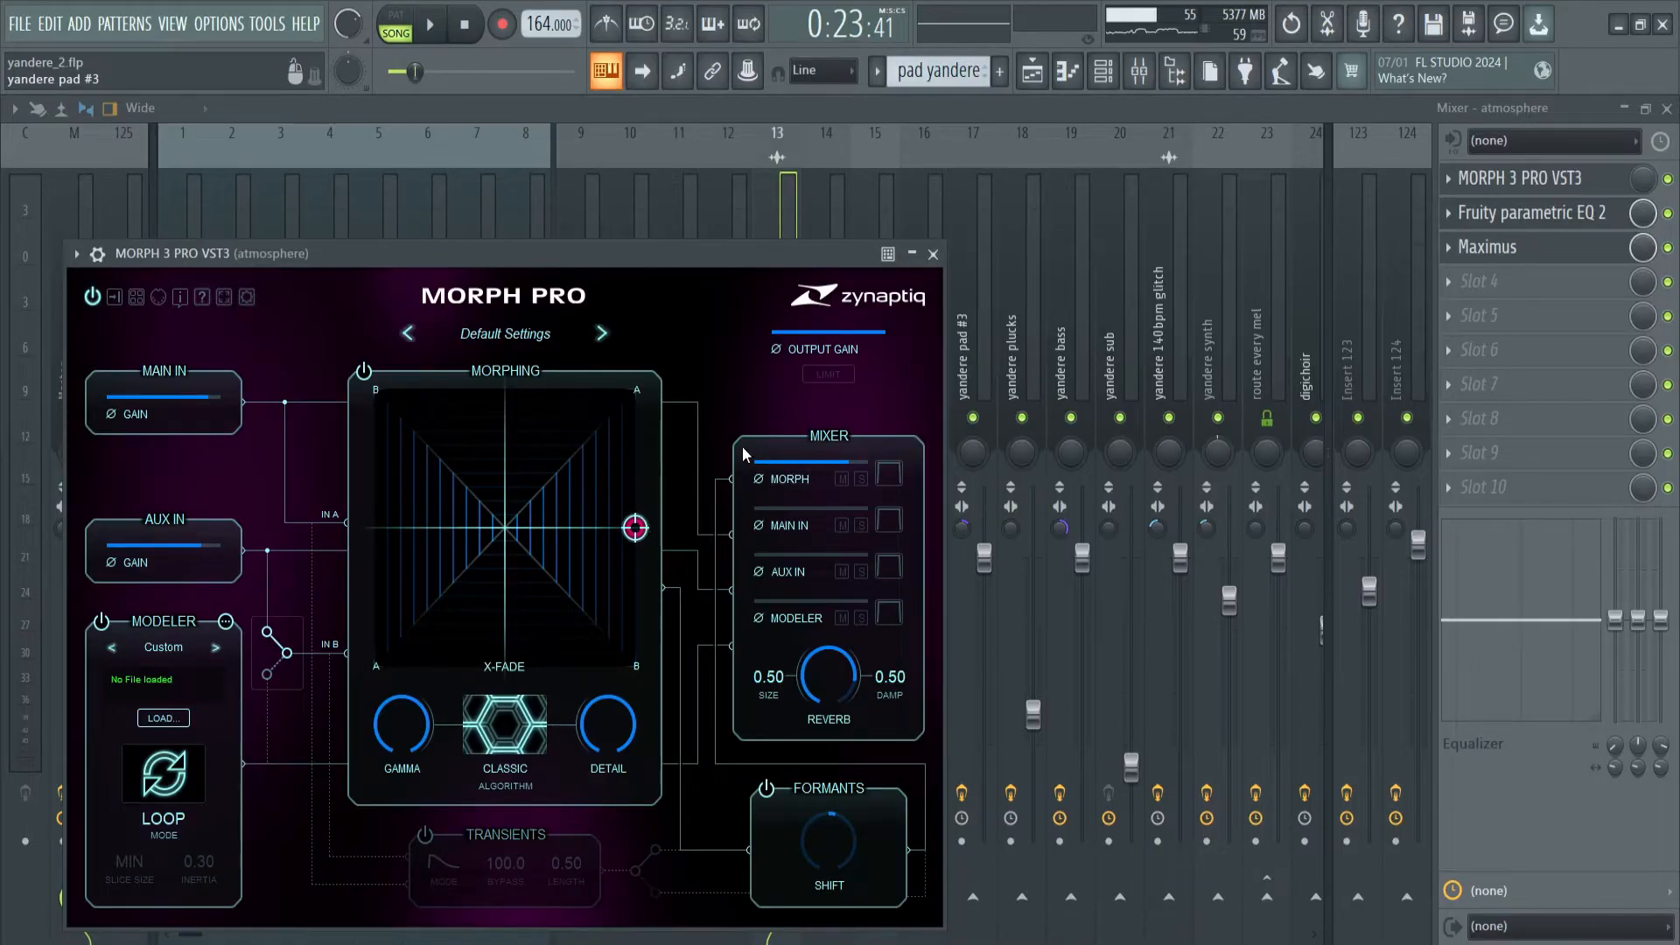
{"action": "left_click", "coordinate": [1666, 180]}
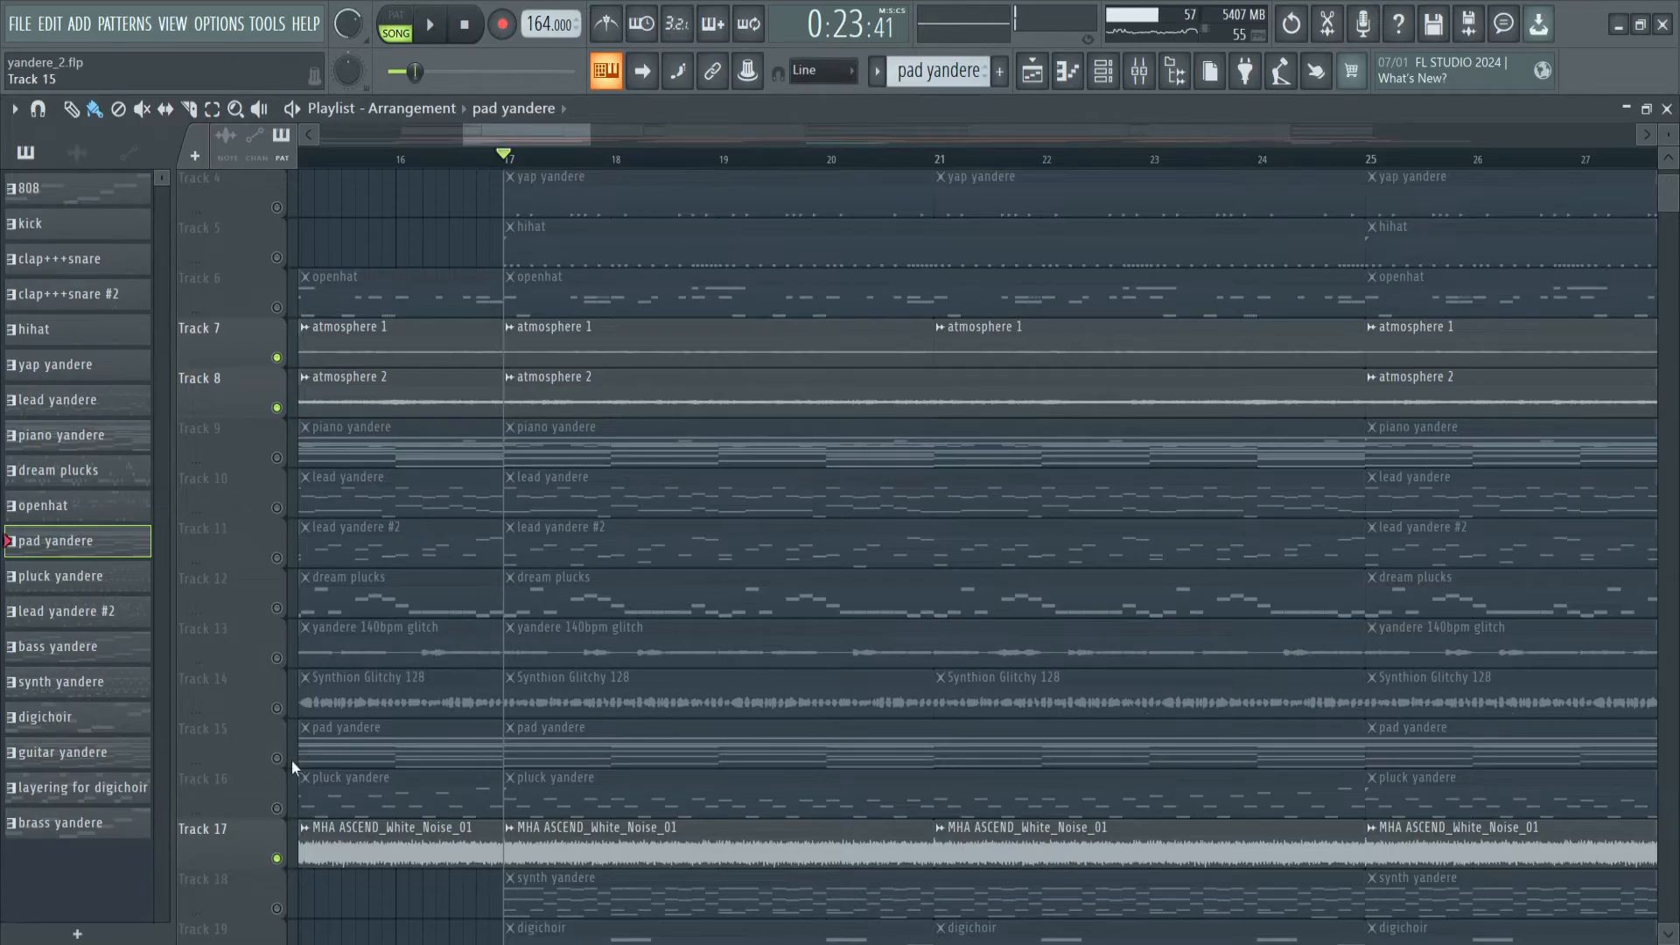
- Solo the pad yandere track and audition the yandere pad, yandere pad #3 and yandere pad #2 channels
{"action": "right_click", "coordinate": [277, 759]}
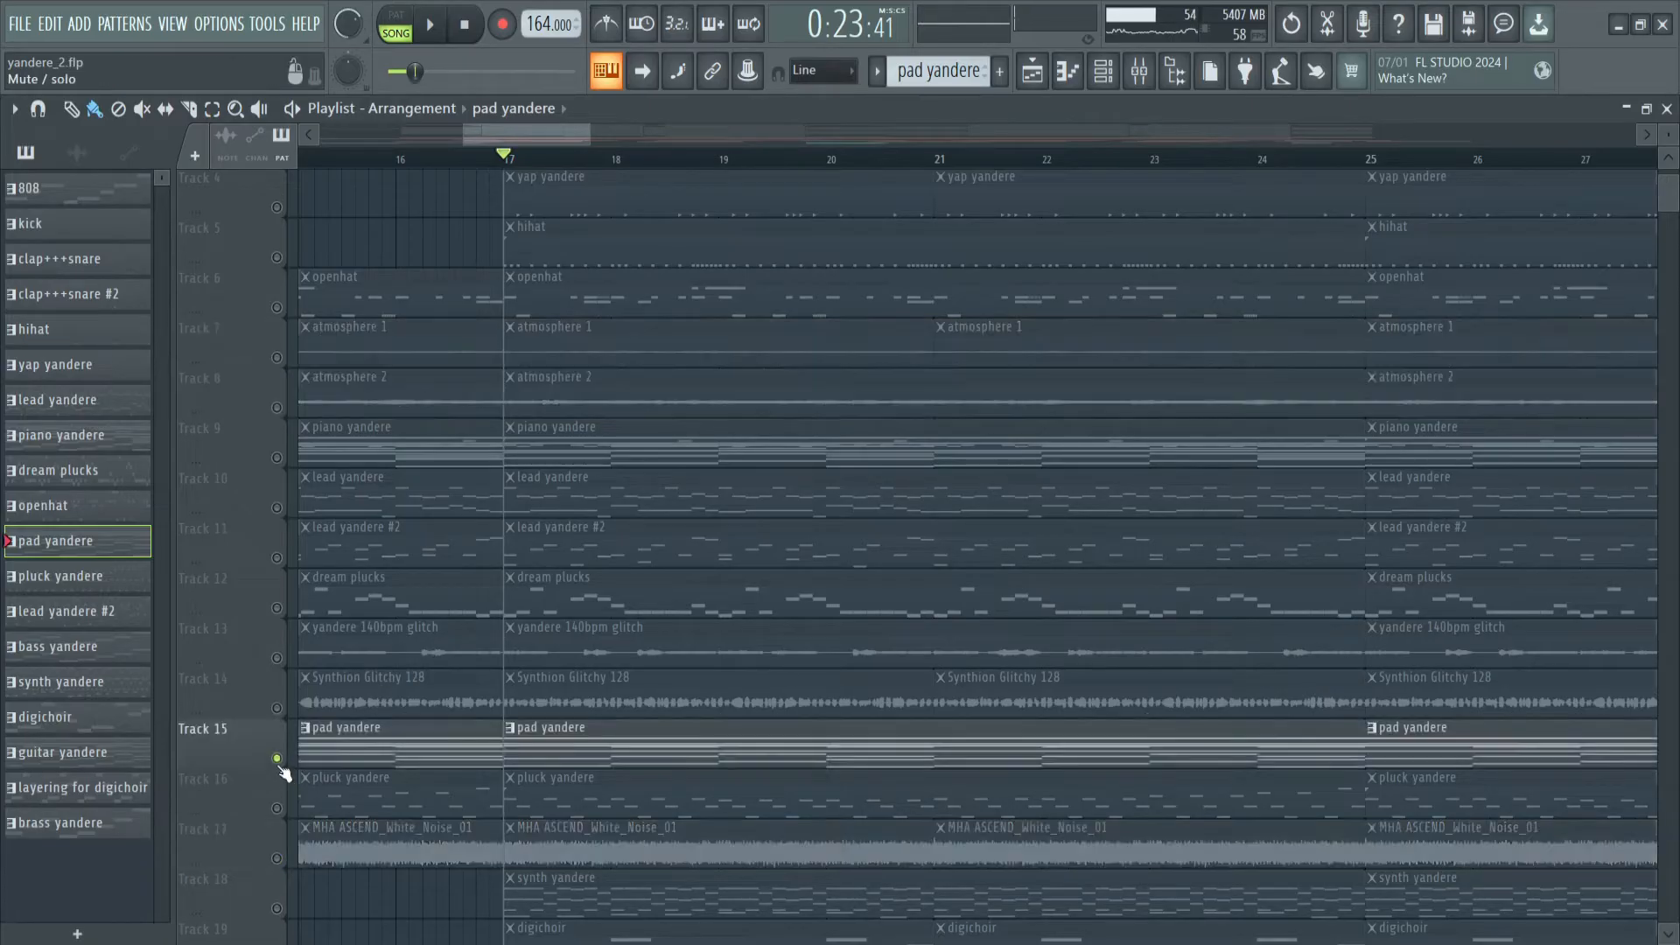
{"action": "left_click", "coordinate": [1115, 81]}
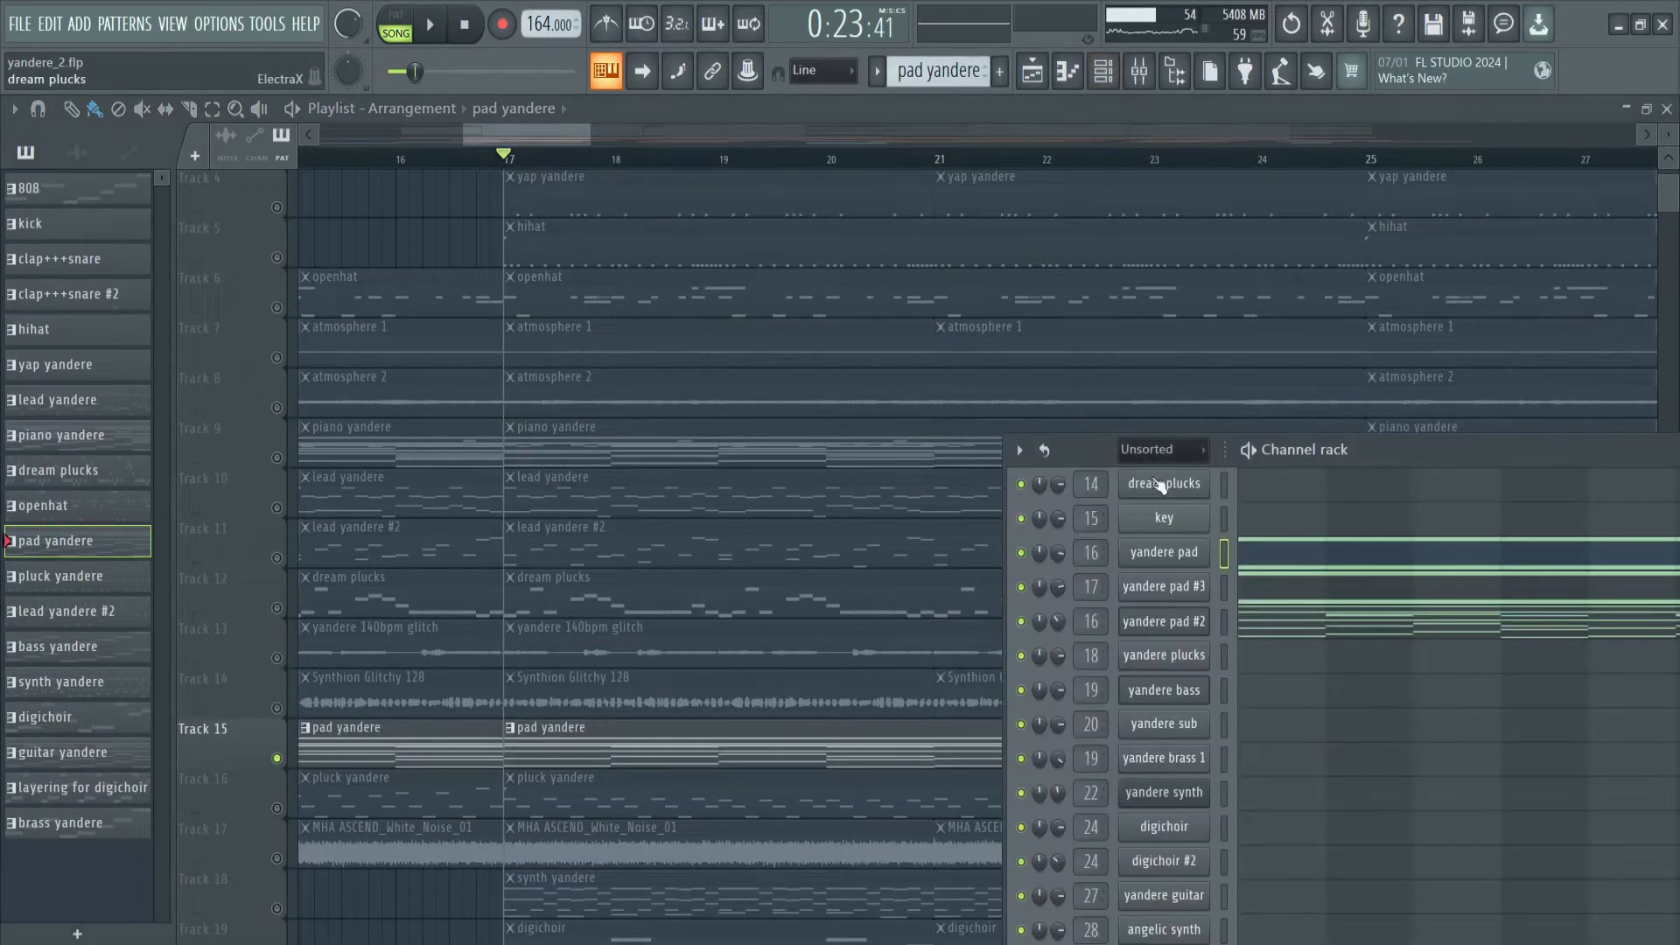
{"action": "left_click", "coordinate": [1021, 587]}
{"action": "key", "text": "space"}
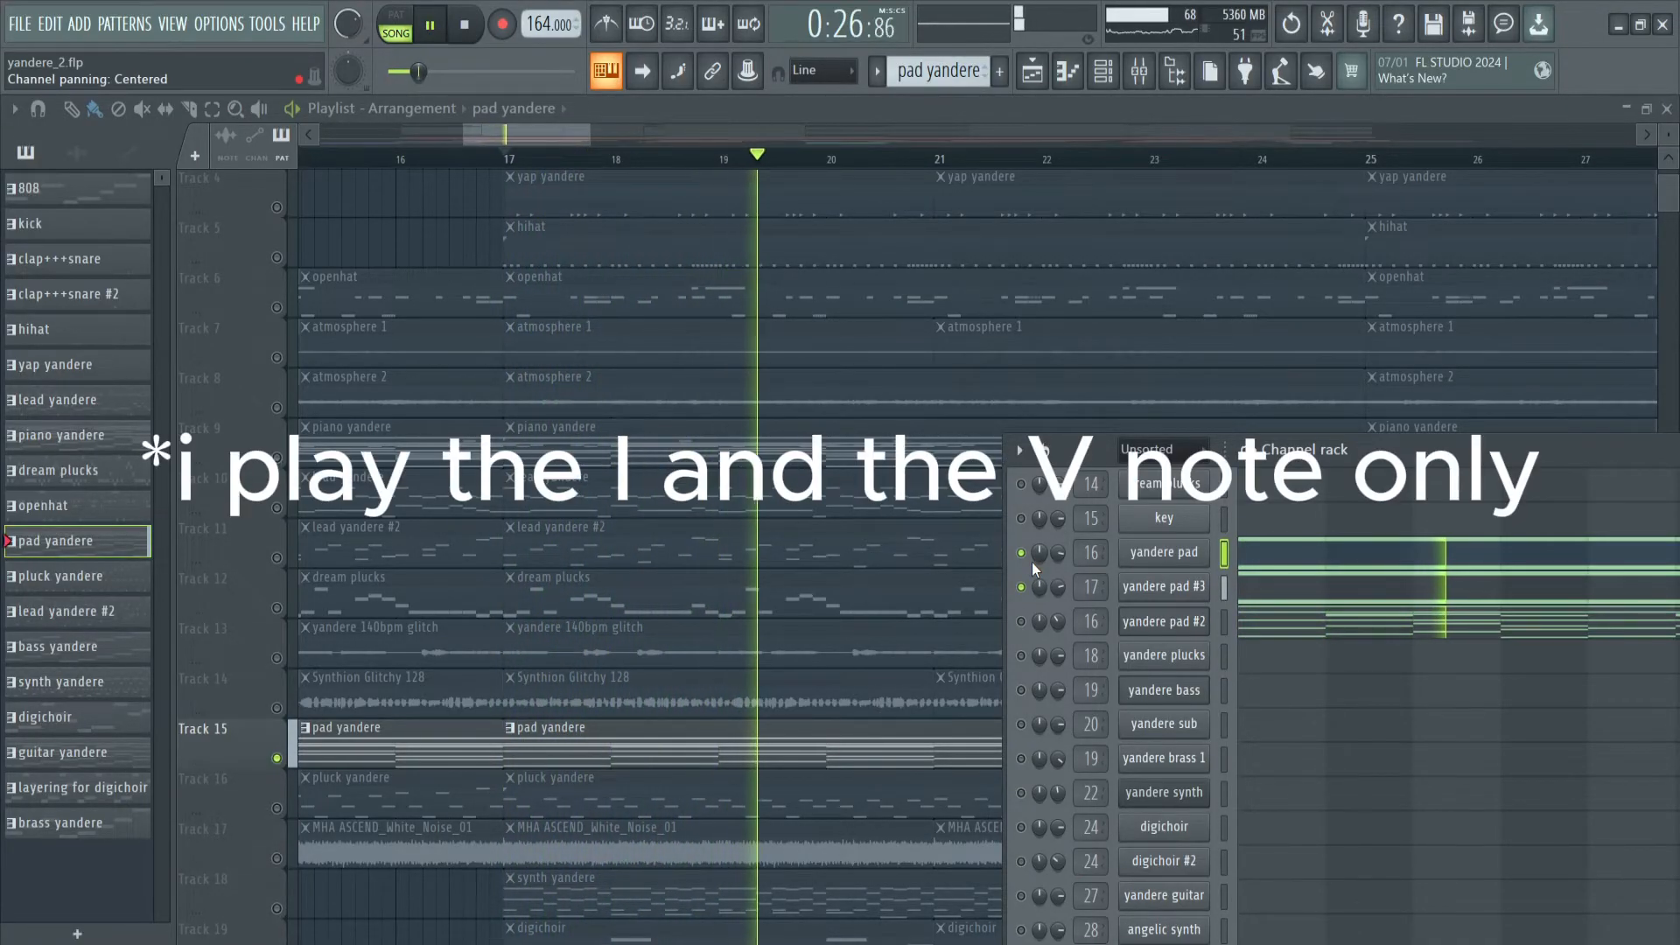
{"action": "key", "text": "space"}
{"action": "left_click", "coordinate": [1022, 623]}
{"action": "key", "text": "space"}
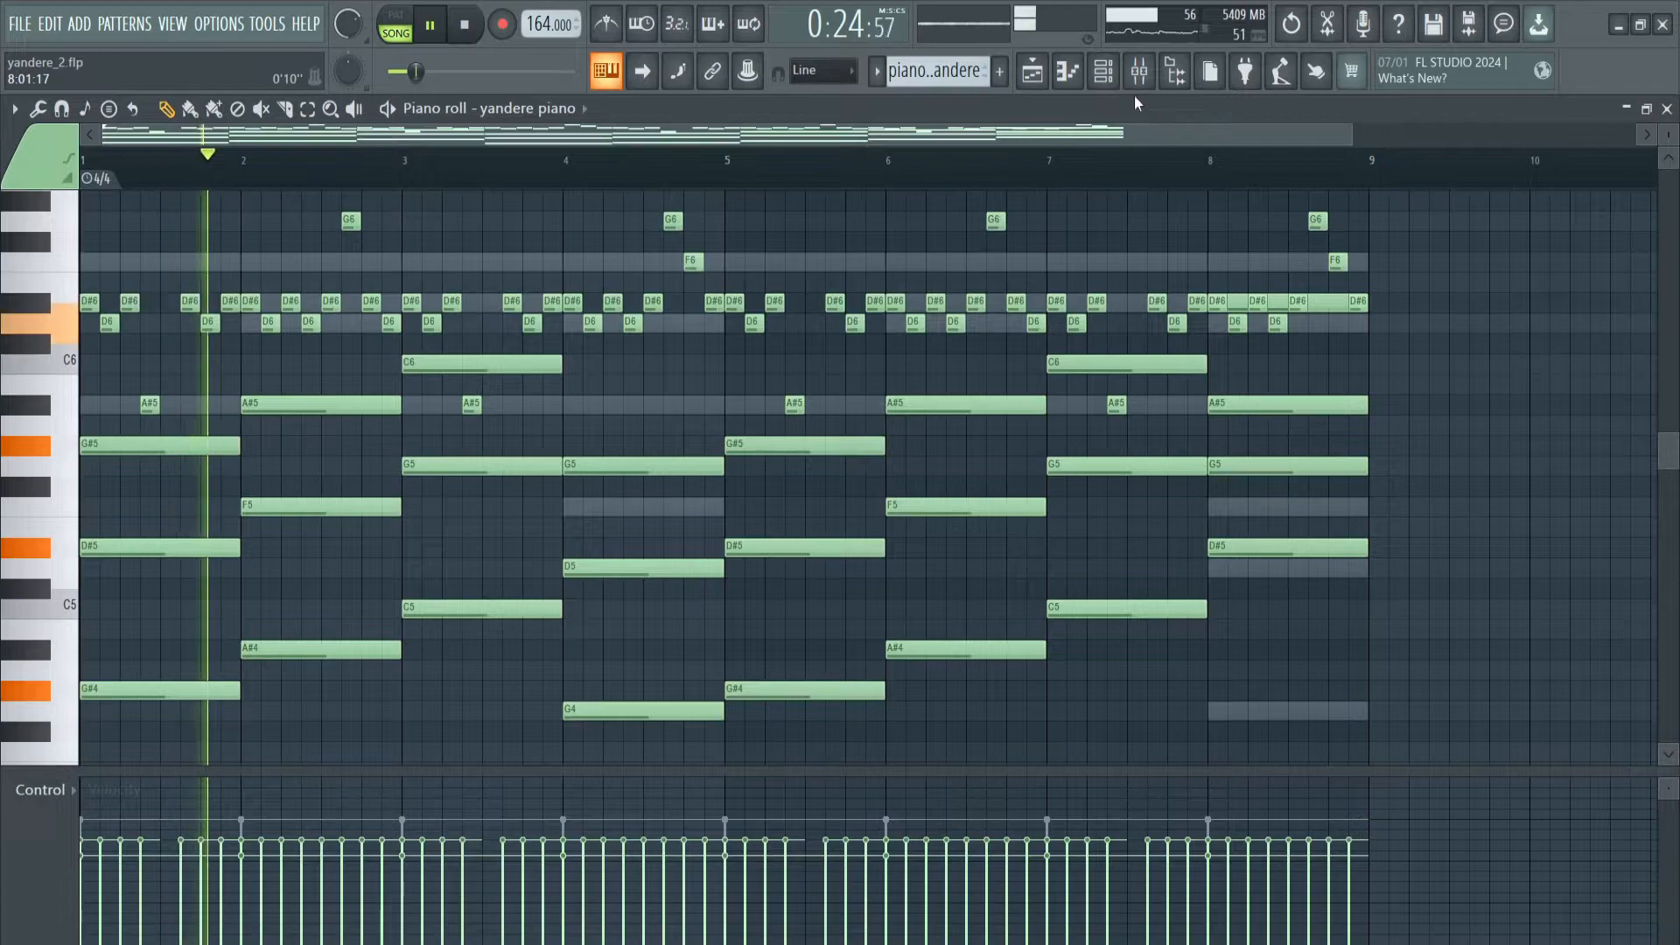
- Open the yandere piano channel's DirectWave instrument during playback and stop the song
{"action": "left_click", "coordinate": [1103, 70]}
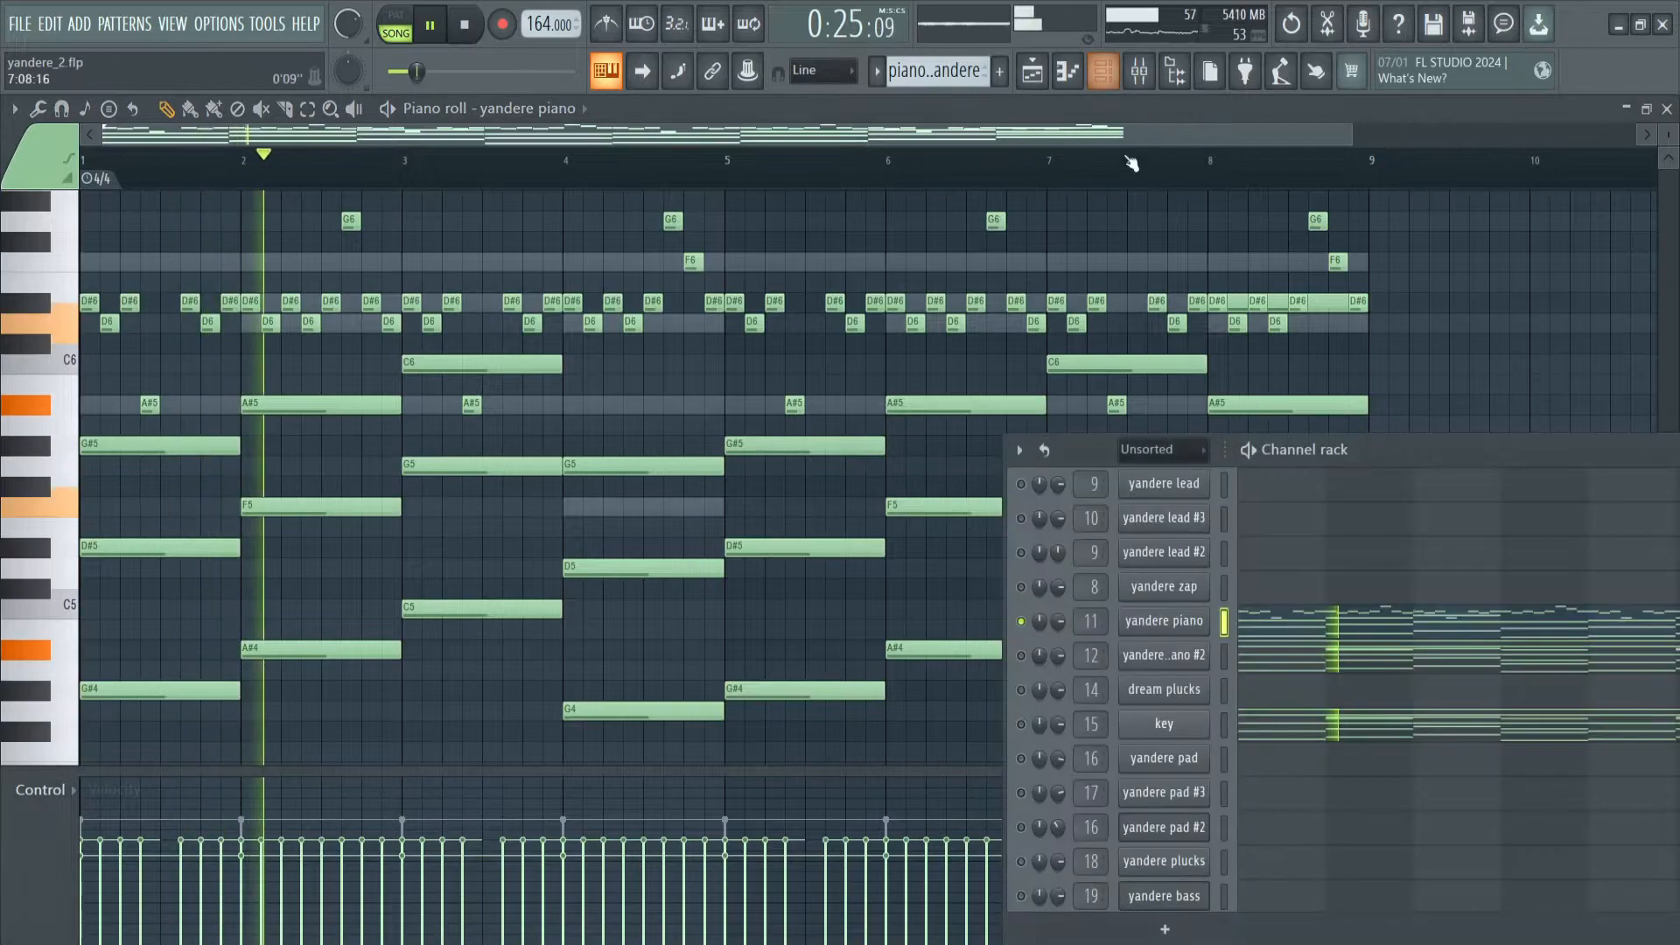
{"action": "left_click", "coordinate": [1174, 622]}
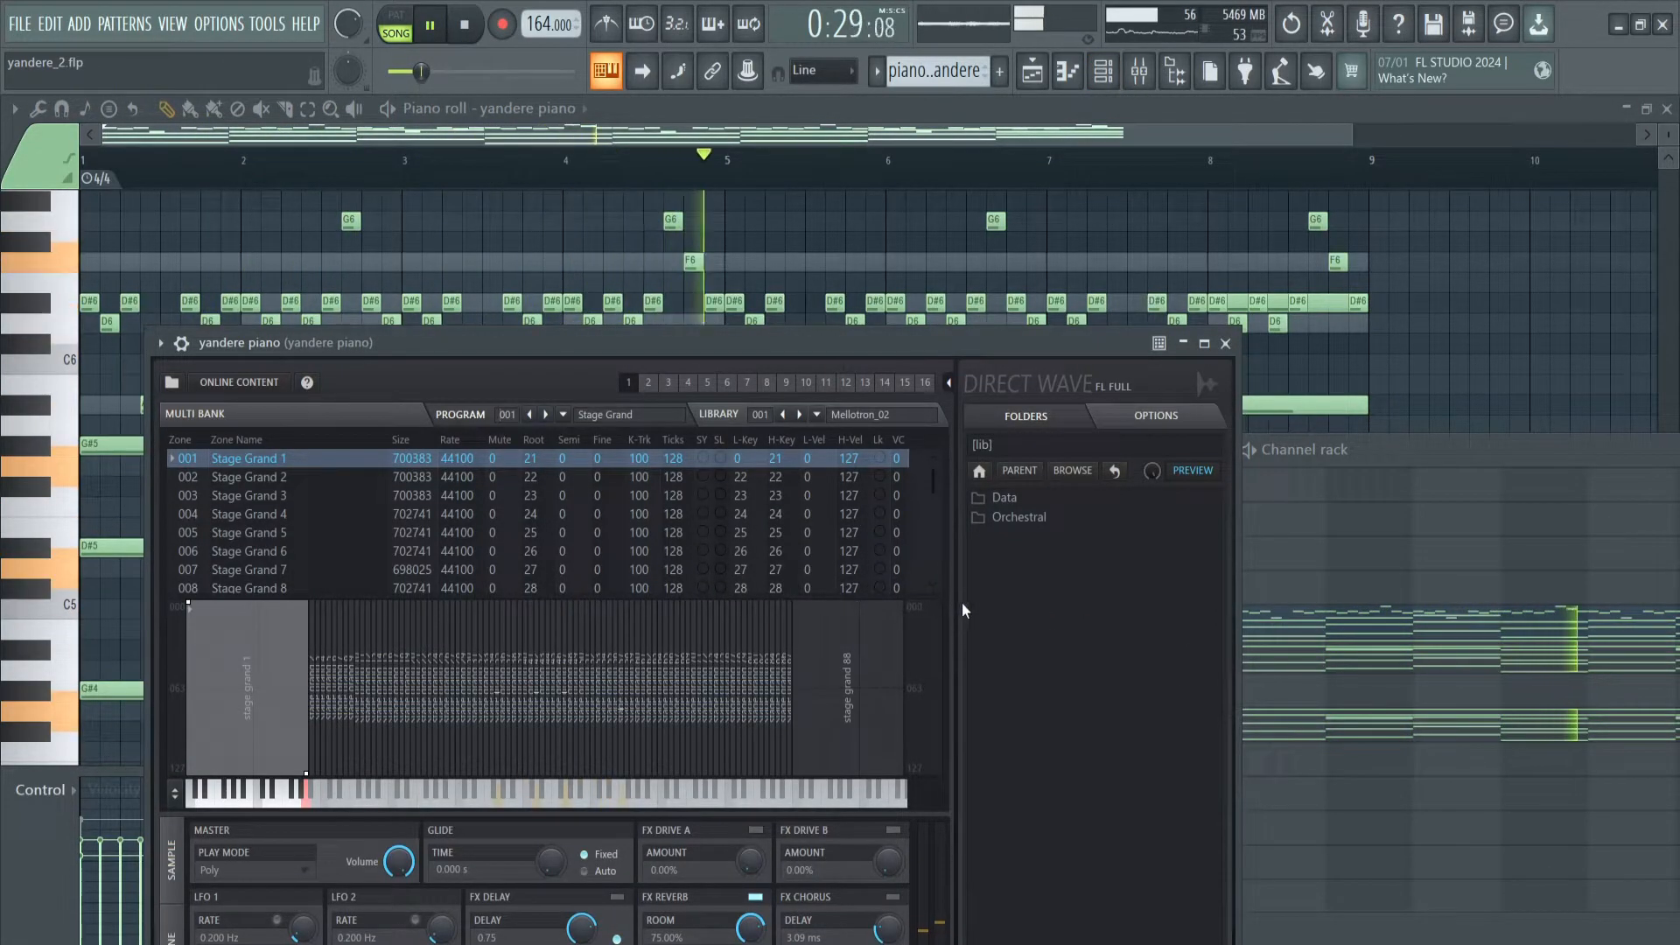
{"action": "key", "text": "space"}
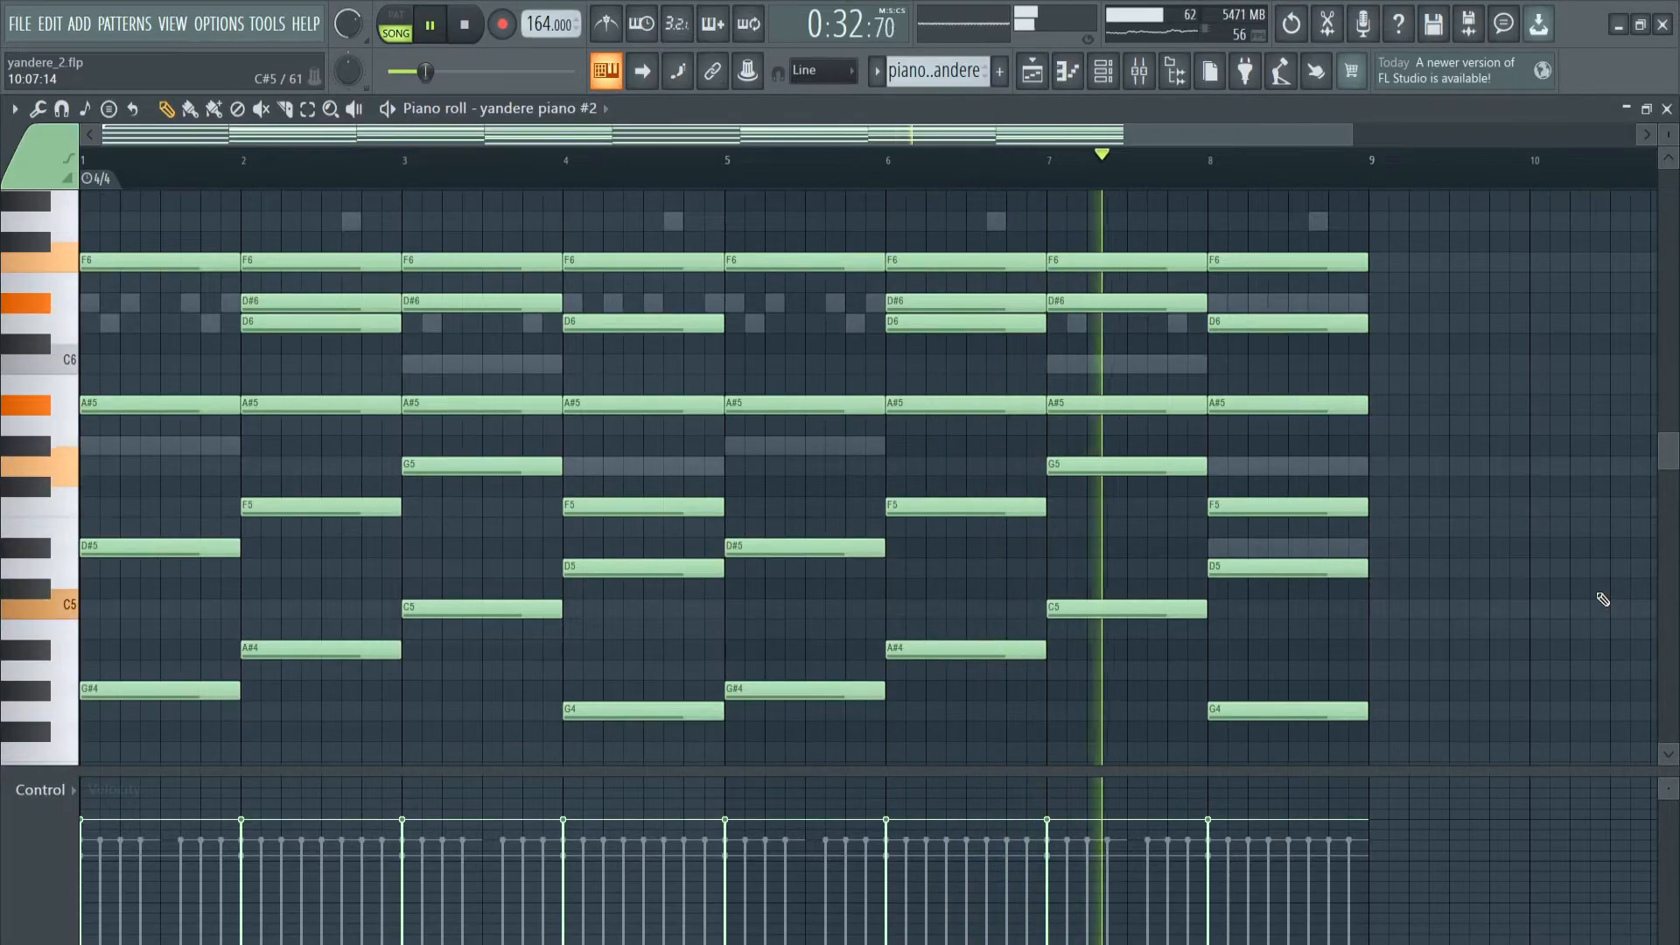
- Save the project and play back the key channel's chord notes
{"action": "key", "text": "ctrl+s"}
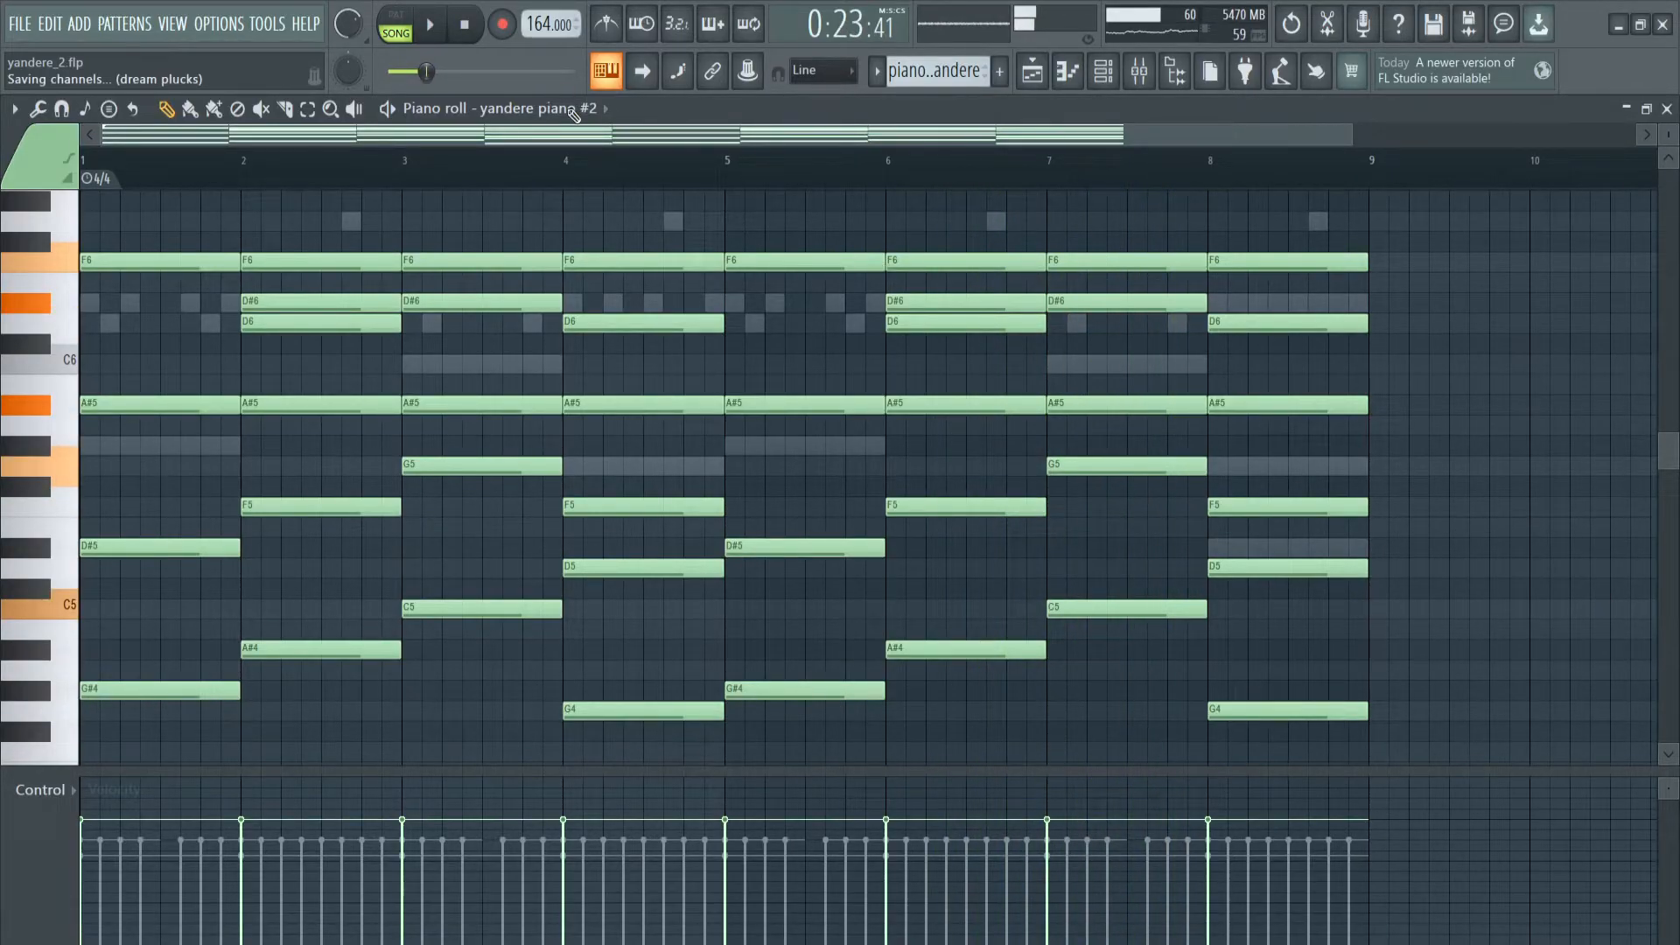
{"action": "key", "text": "space"}
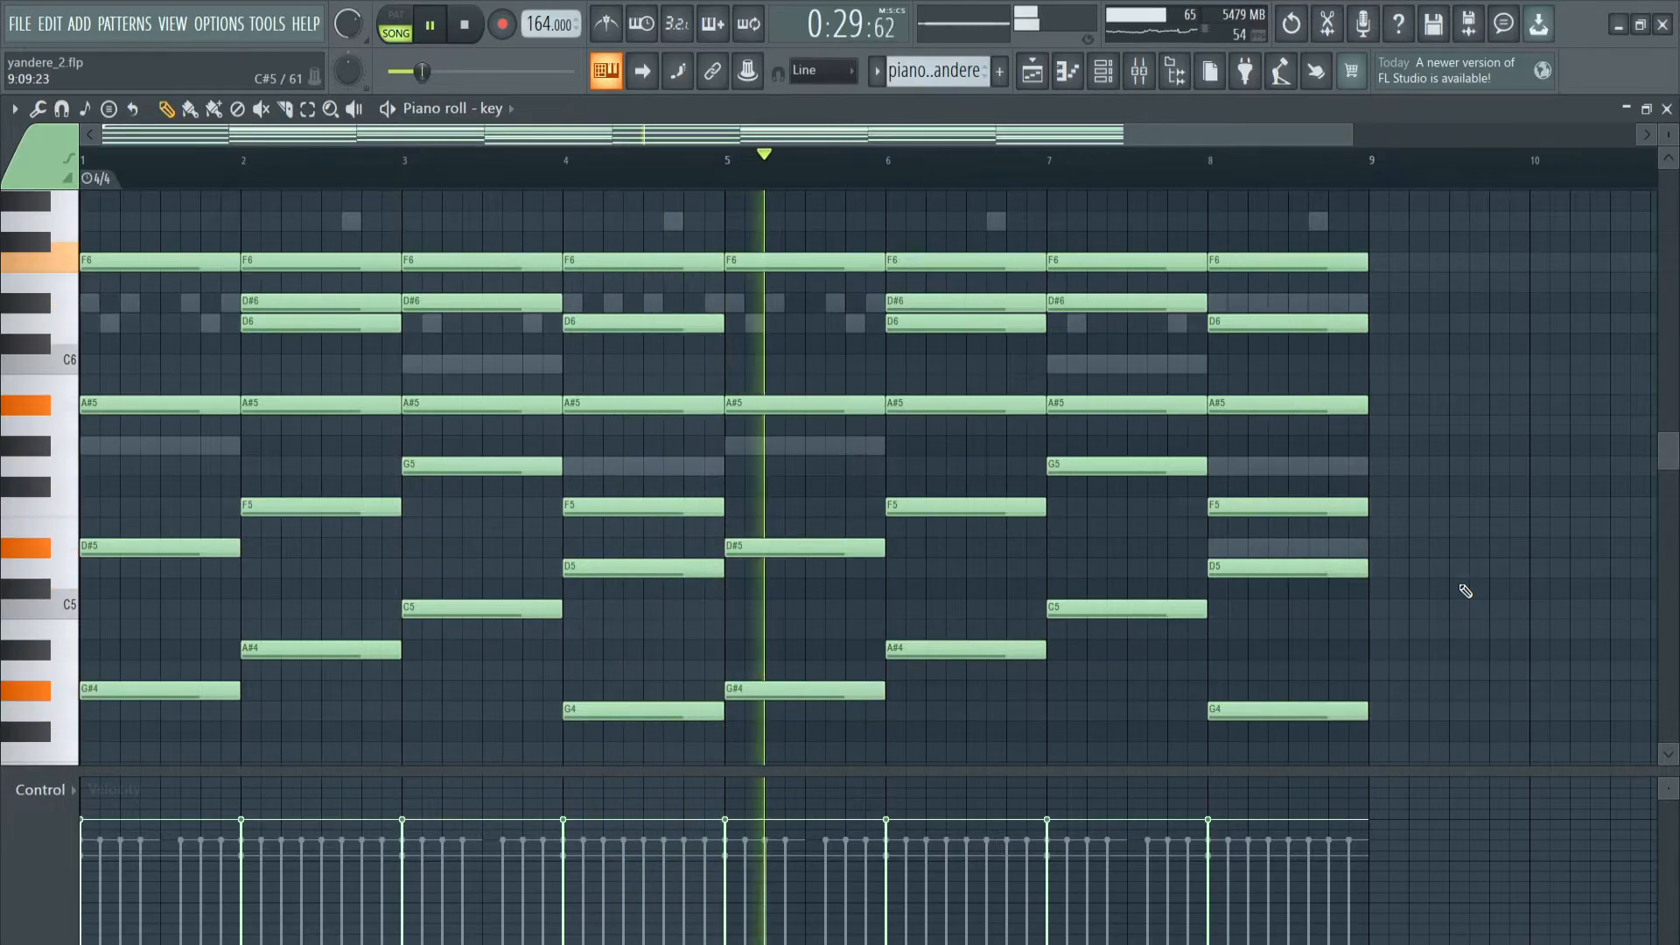
{"action": "key", "text": "space"}
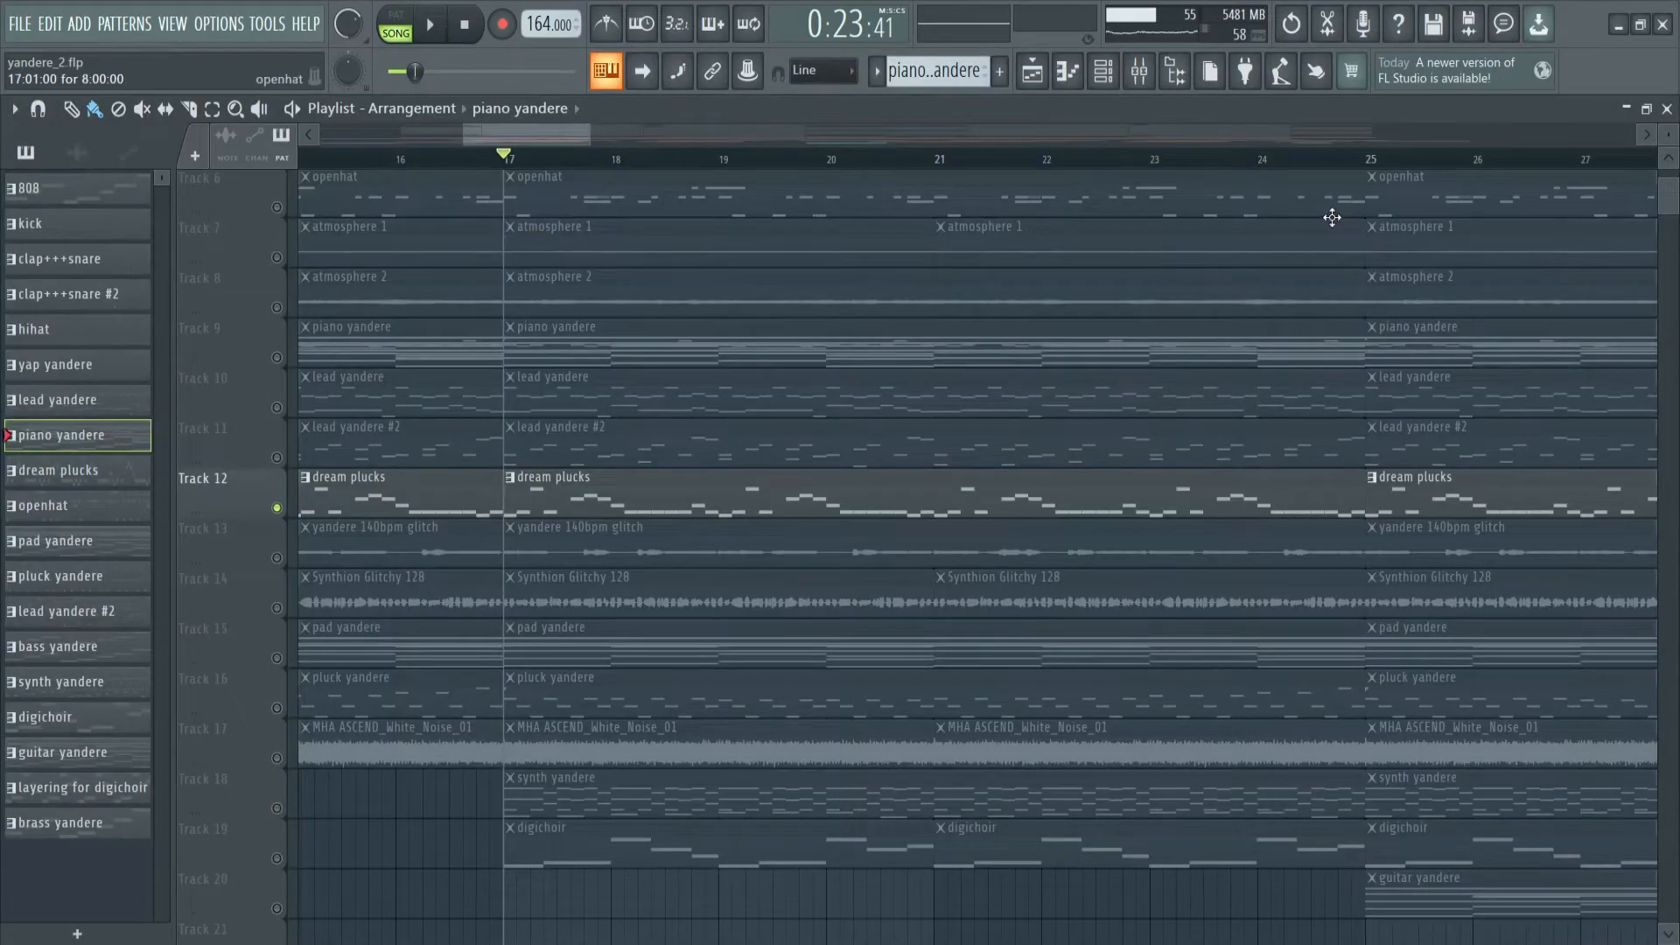
- Play the soloed dream plucks track and inspect the Fruity Convolver and Fruity parametric EQ 2 effects on its mixer track
{"action": "key", "text": "space"}
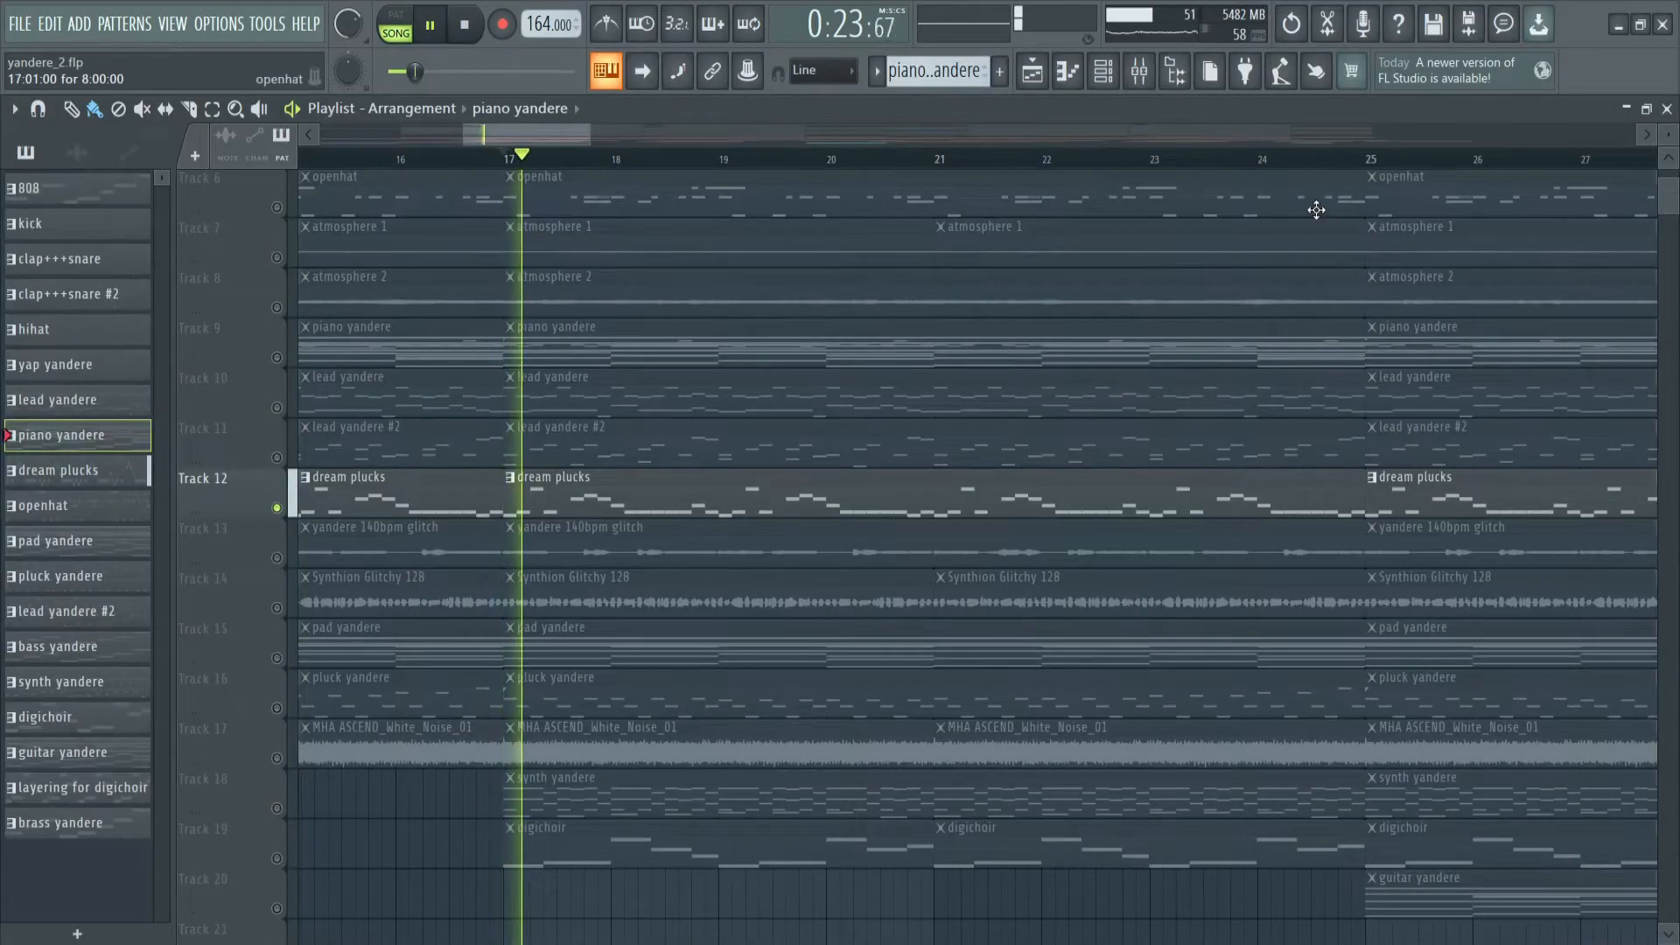
{"action": "key", "text": "F9"}
{"action": "left_click", "coordinate": [1489, 179]}
{"action": "left_click", "coordinate": [1496, 179]}
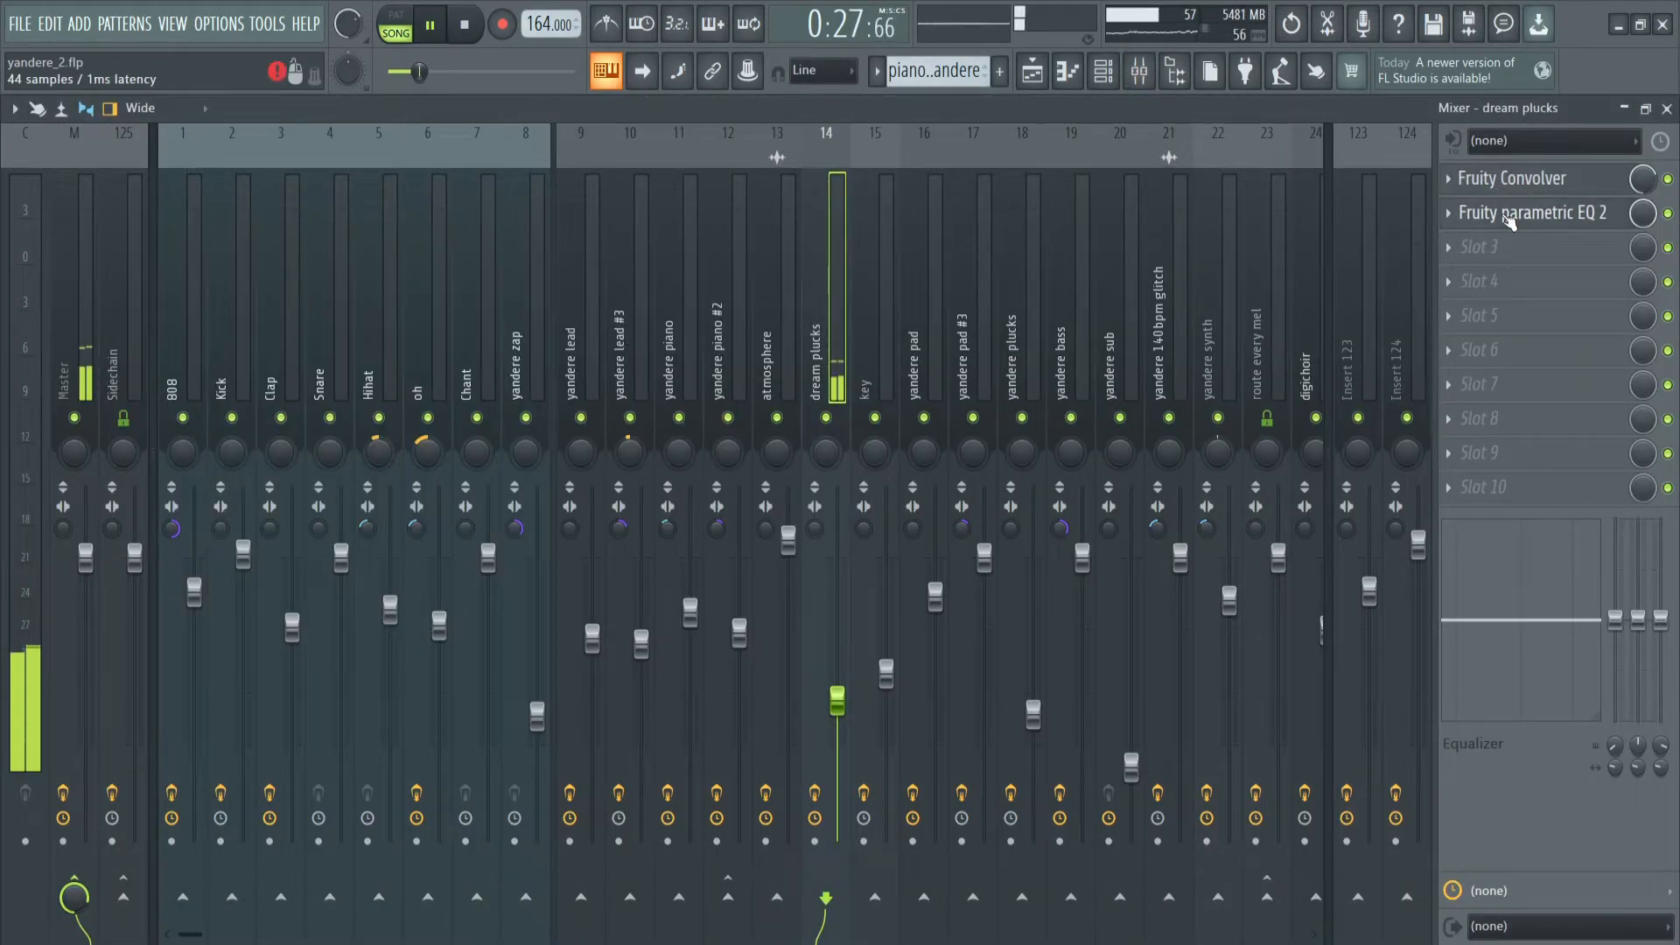
{"action": "left_click", "coordinate": [1508, 216]}
{"action": "left_click", "coordinate": [1508, 217]}
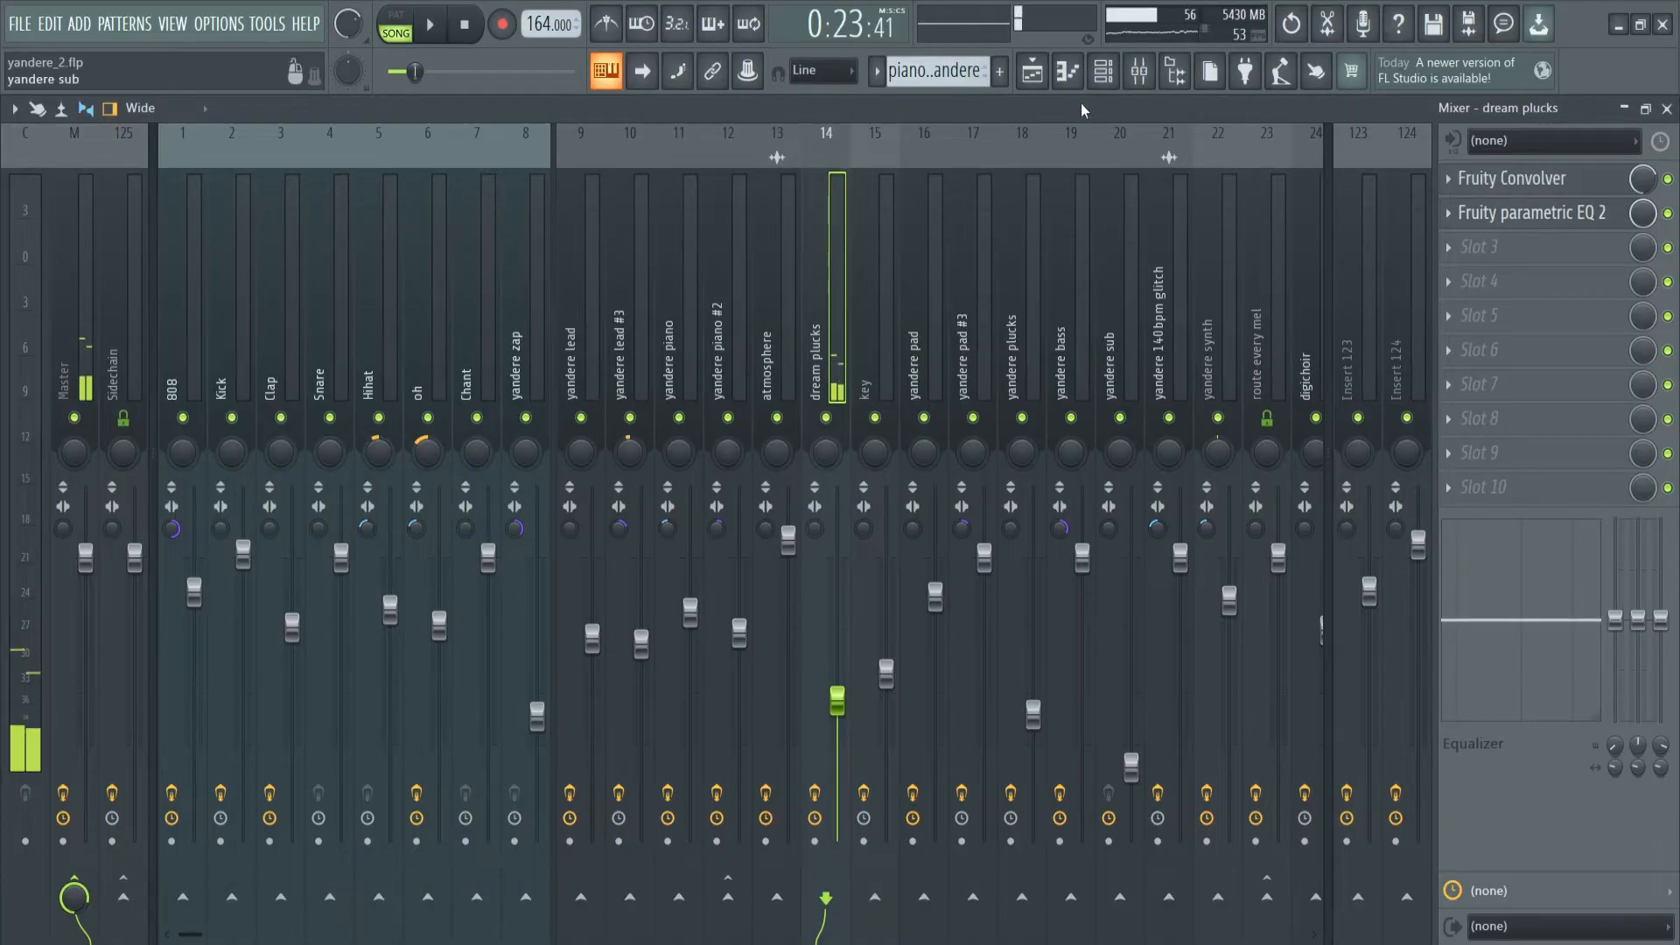
{"action": "left_click", "coordinate": [1032, 73]}
- Play back the pluck yandere track and the synth yandere pattern's notes, stopping after each
{"action": "key", "text": "space"}
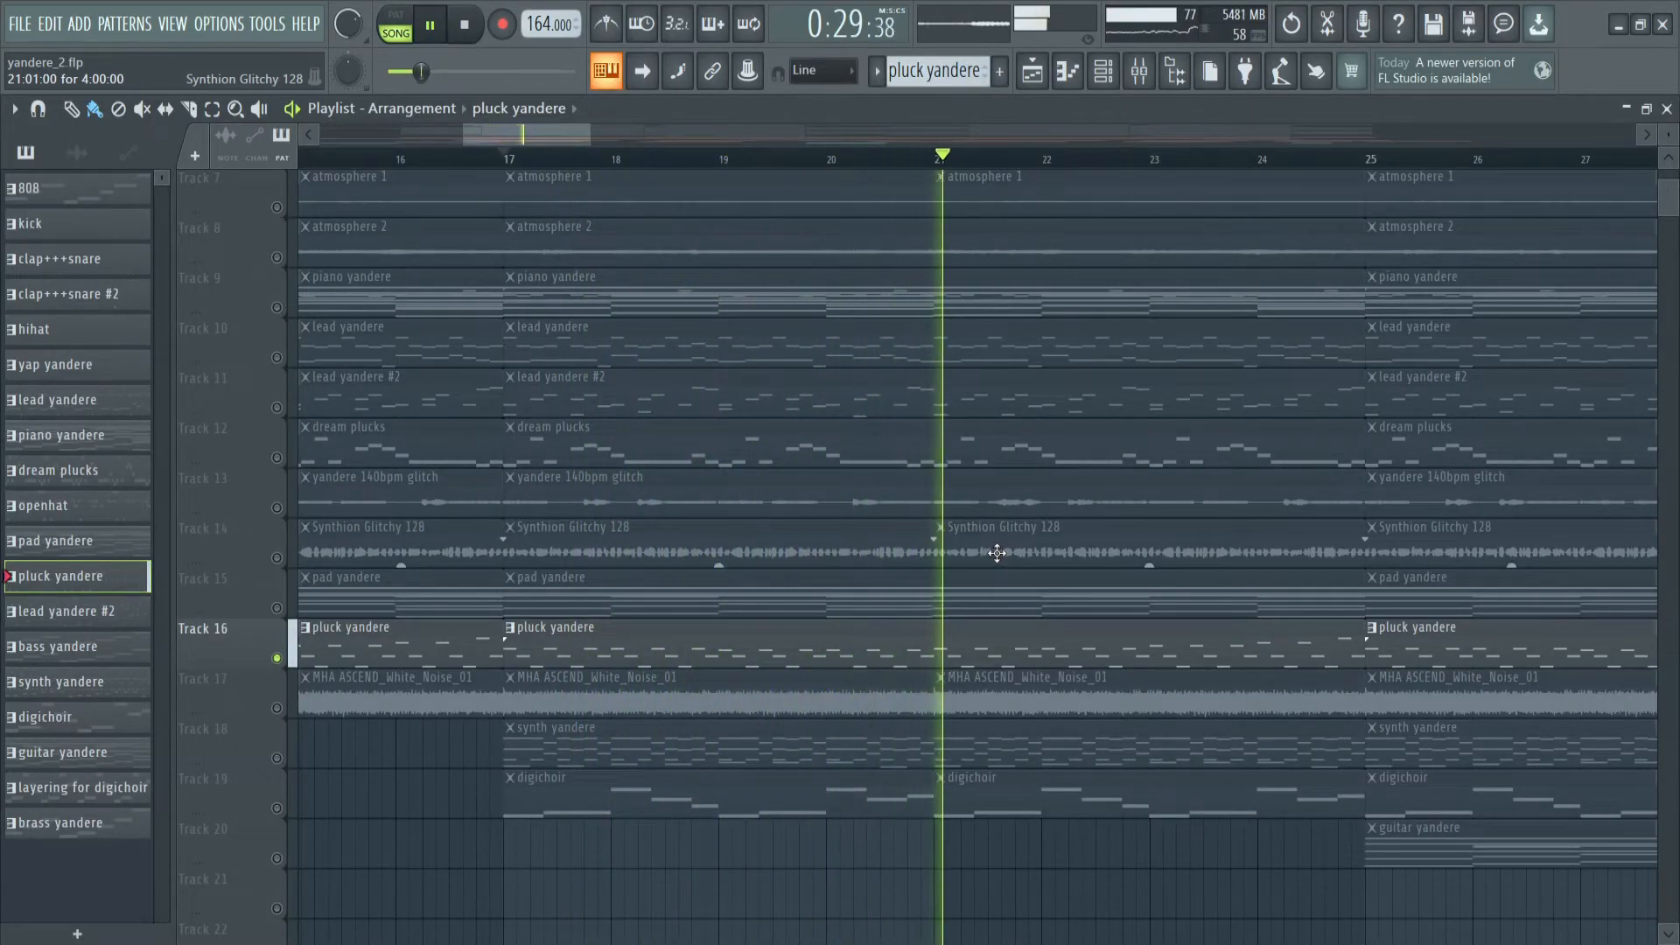
{"action": "key", "text": "space"}
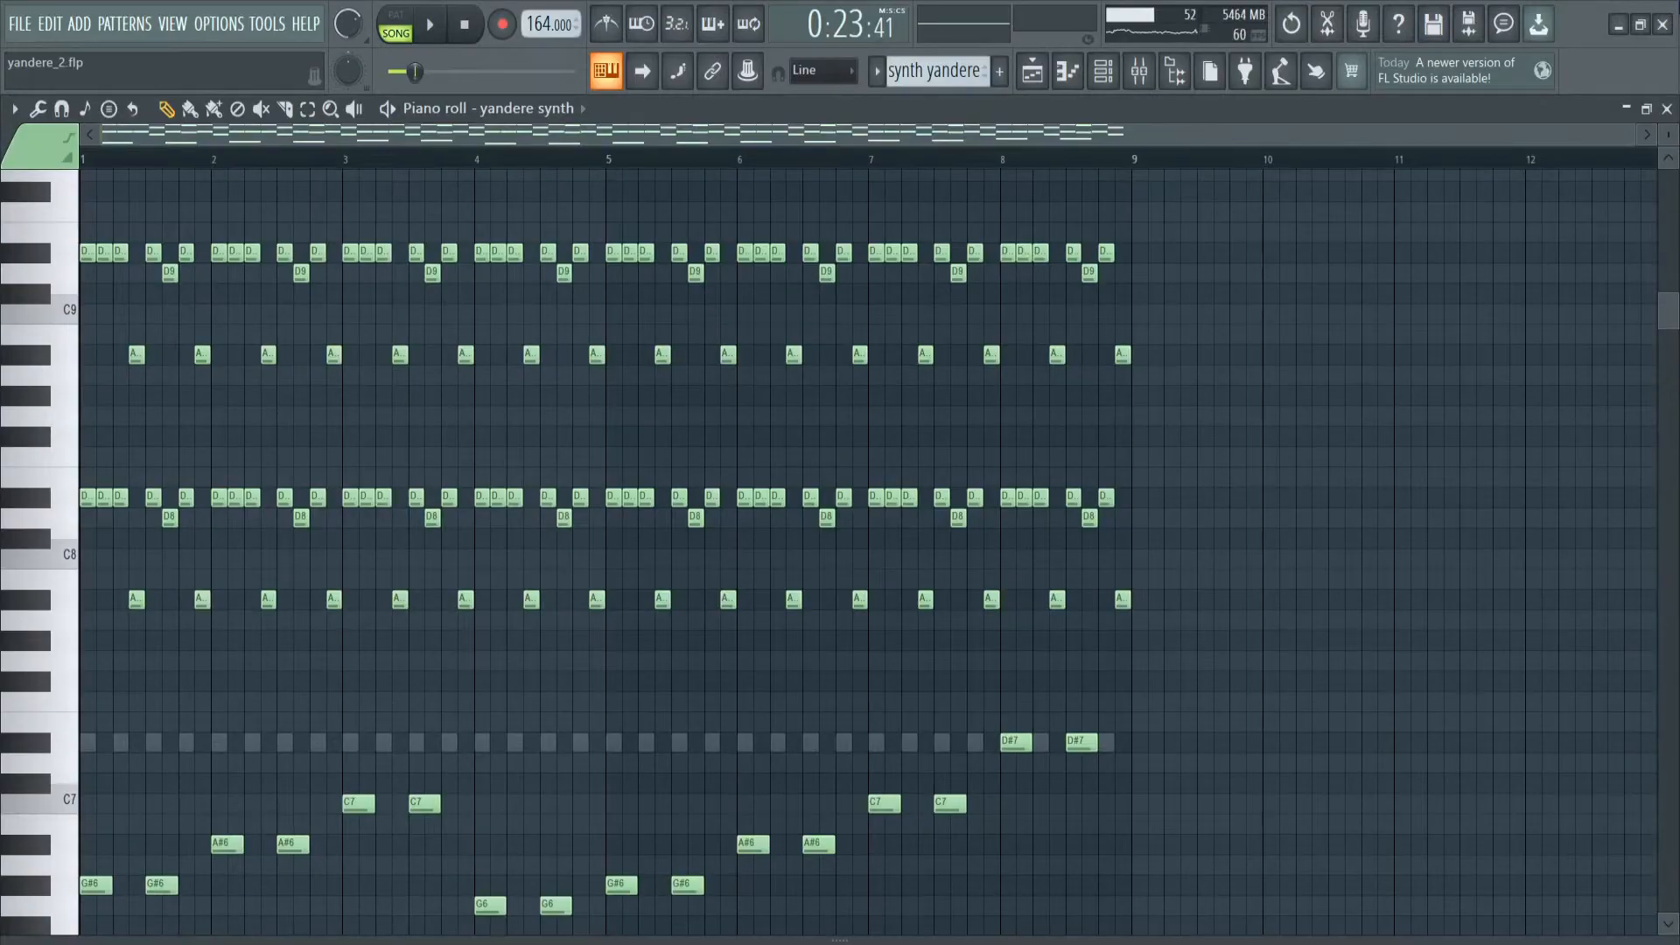
{"action": "key", "text": "space"}
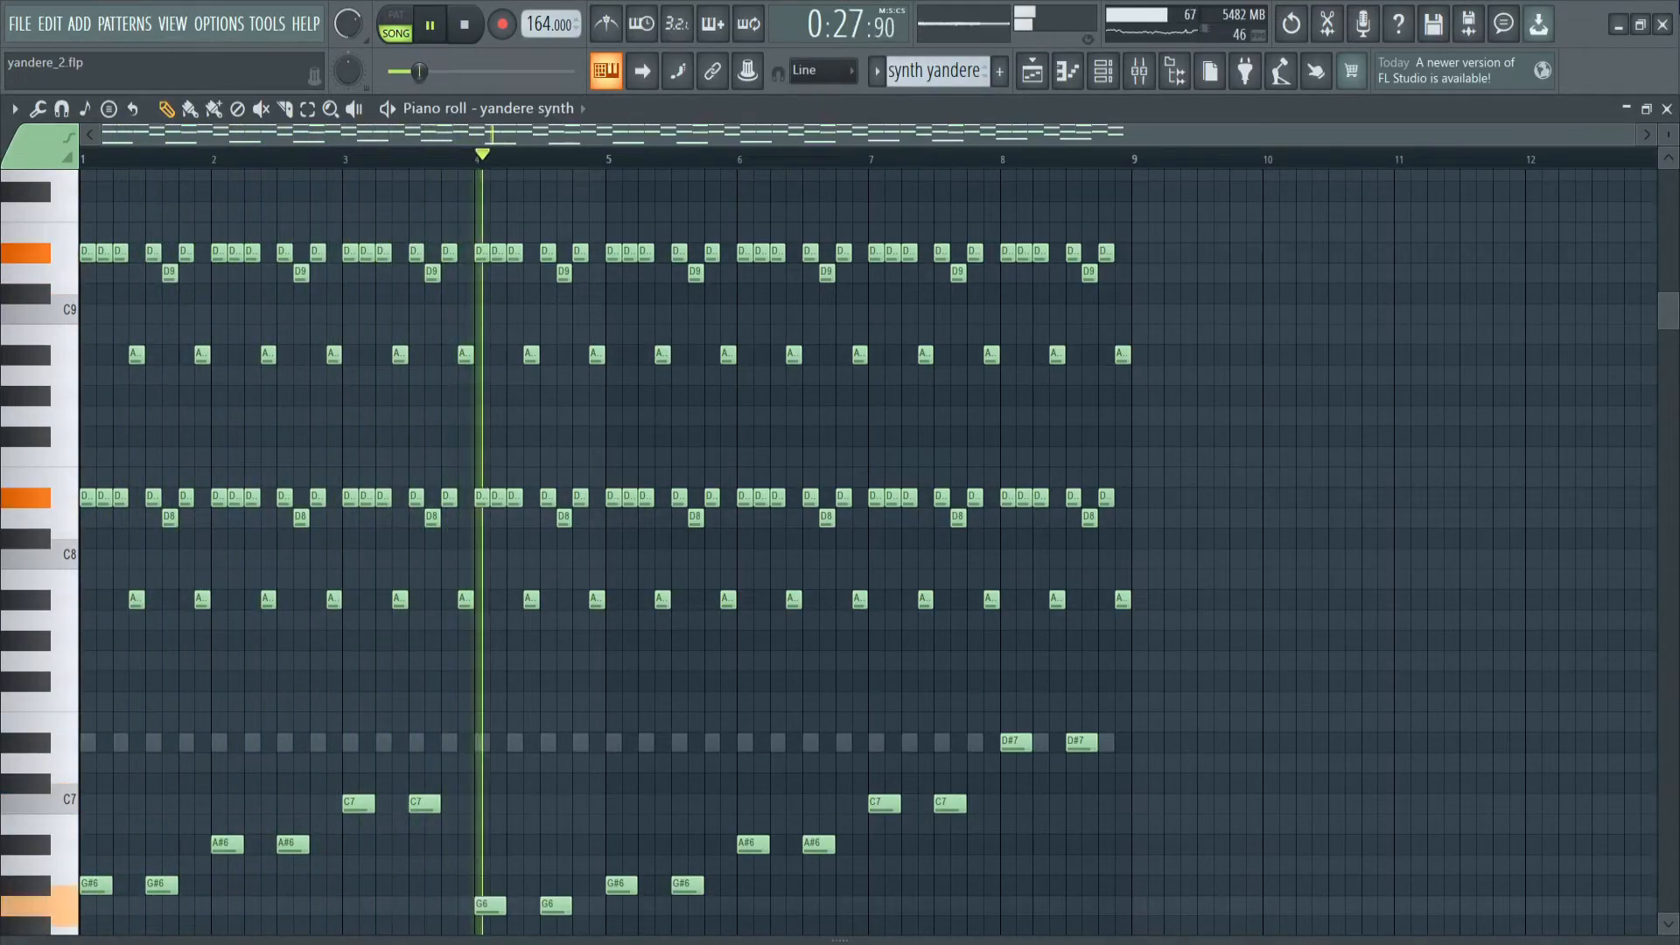
{"action": "key", "text": "space"}
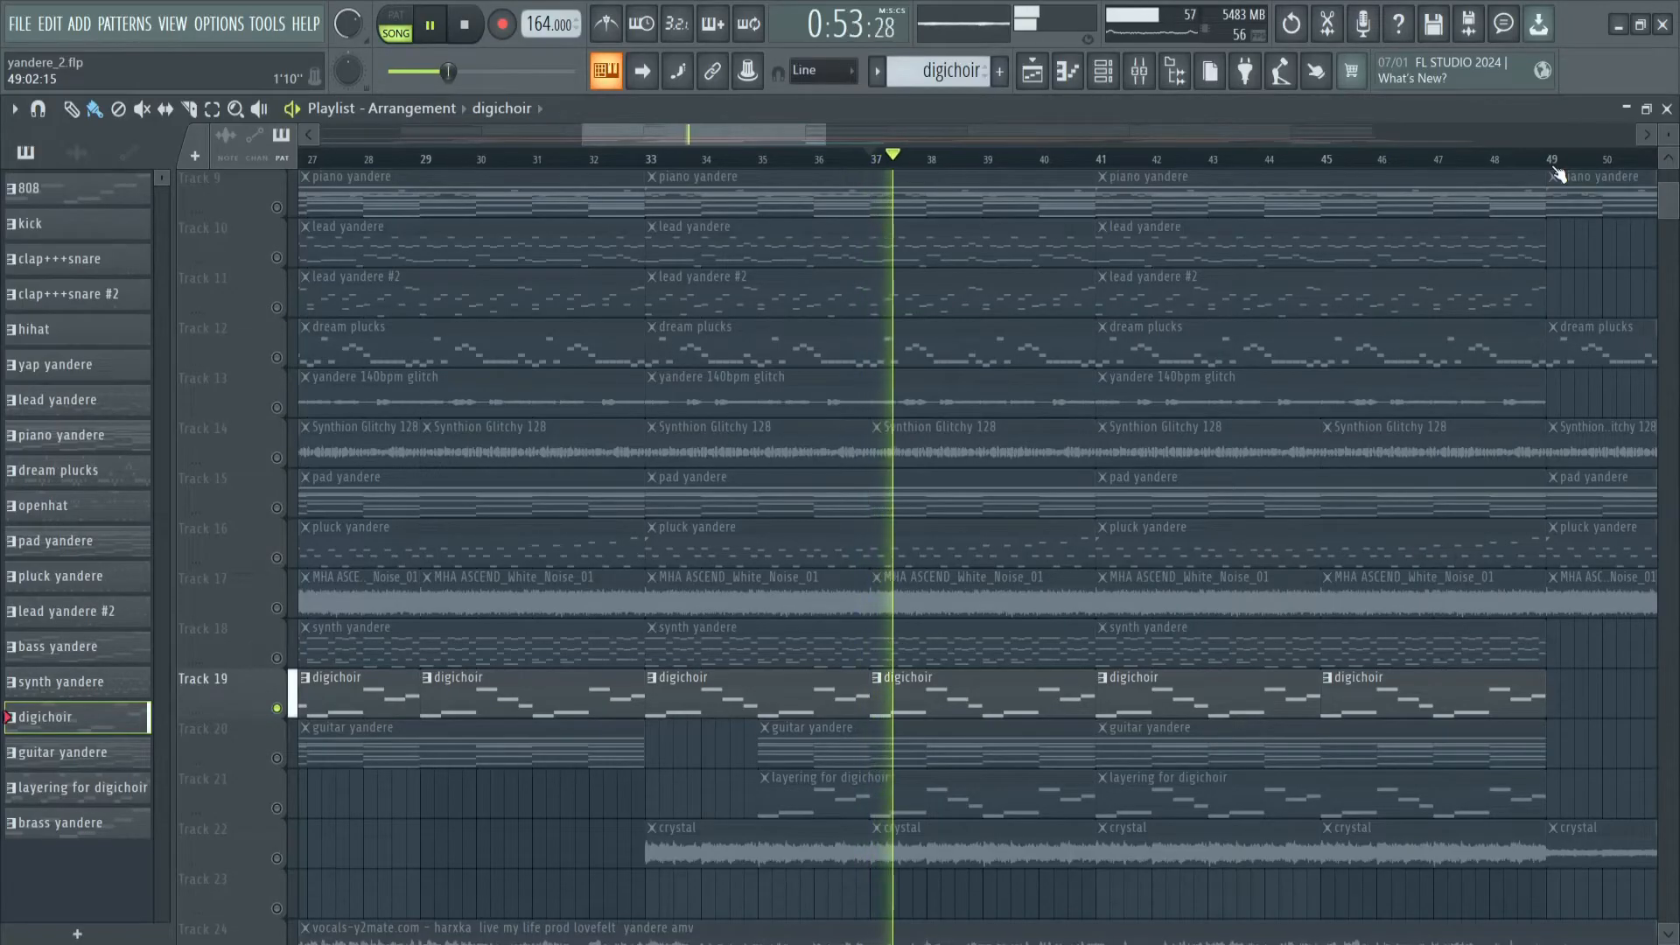
- Unmute the layering for digichoir track to hear it together with the digichoir, and stop playback
{"action": "left_click", "coordinate": [277, 810]}
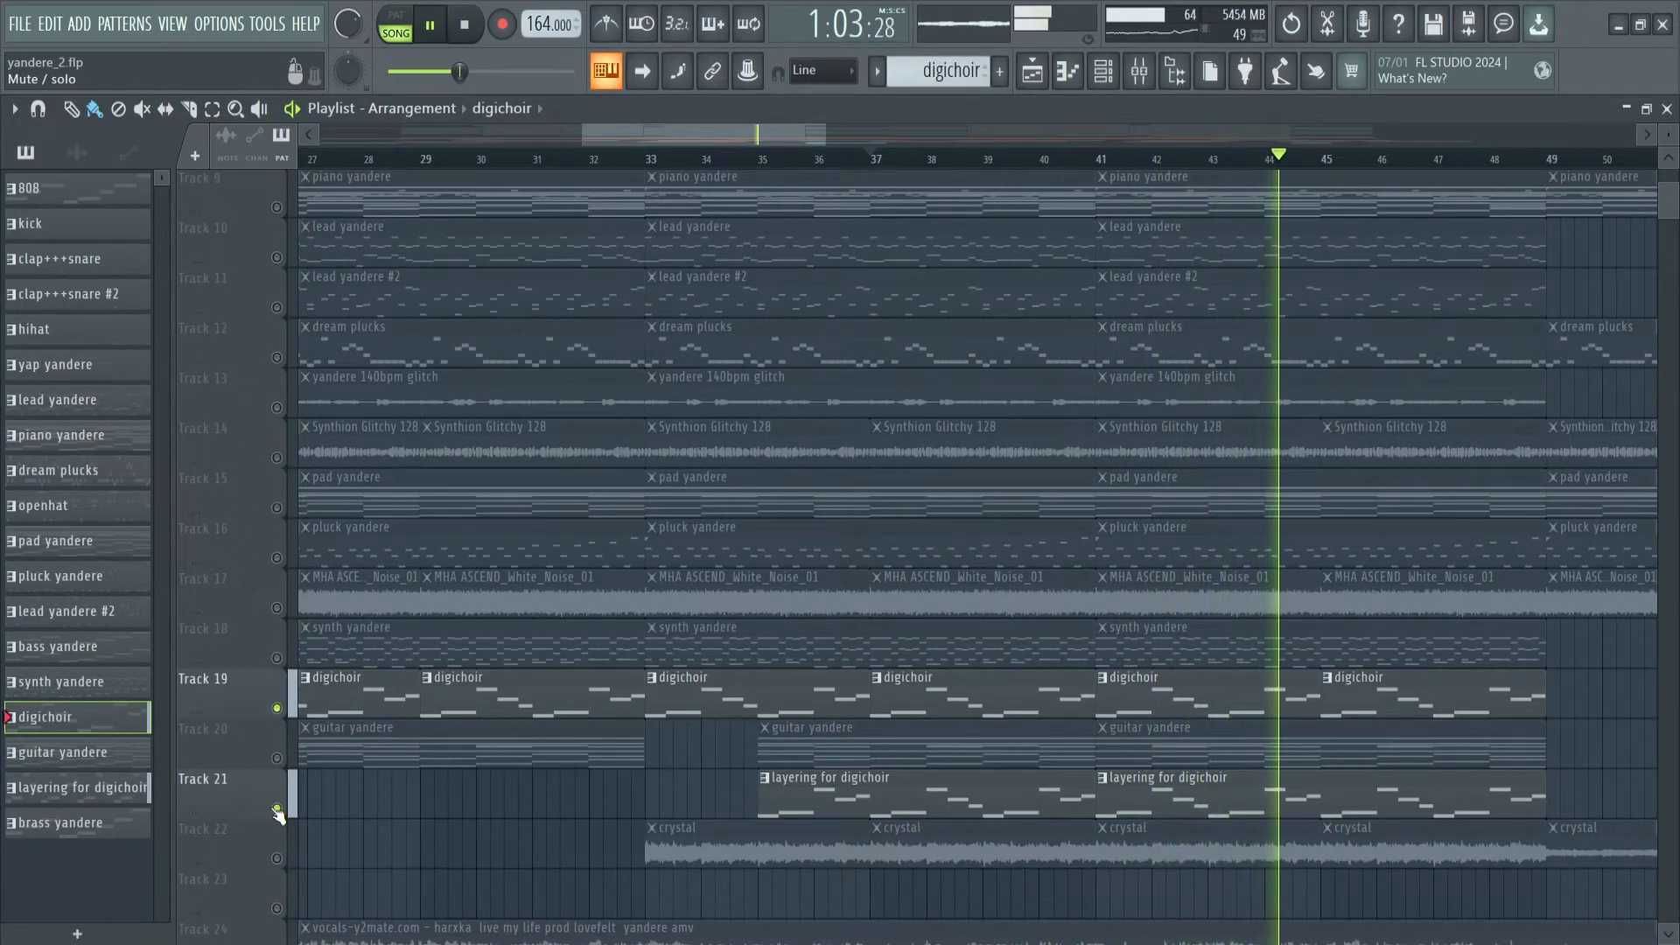
{"action": "key", "text": "space"}
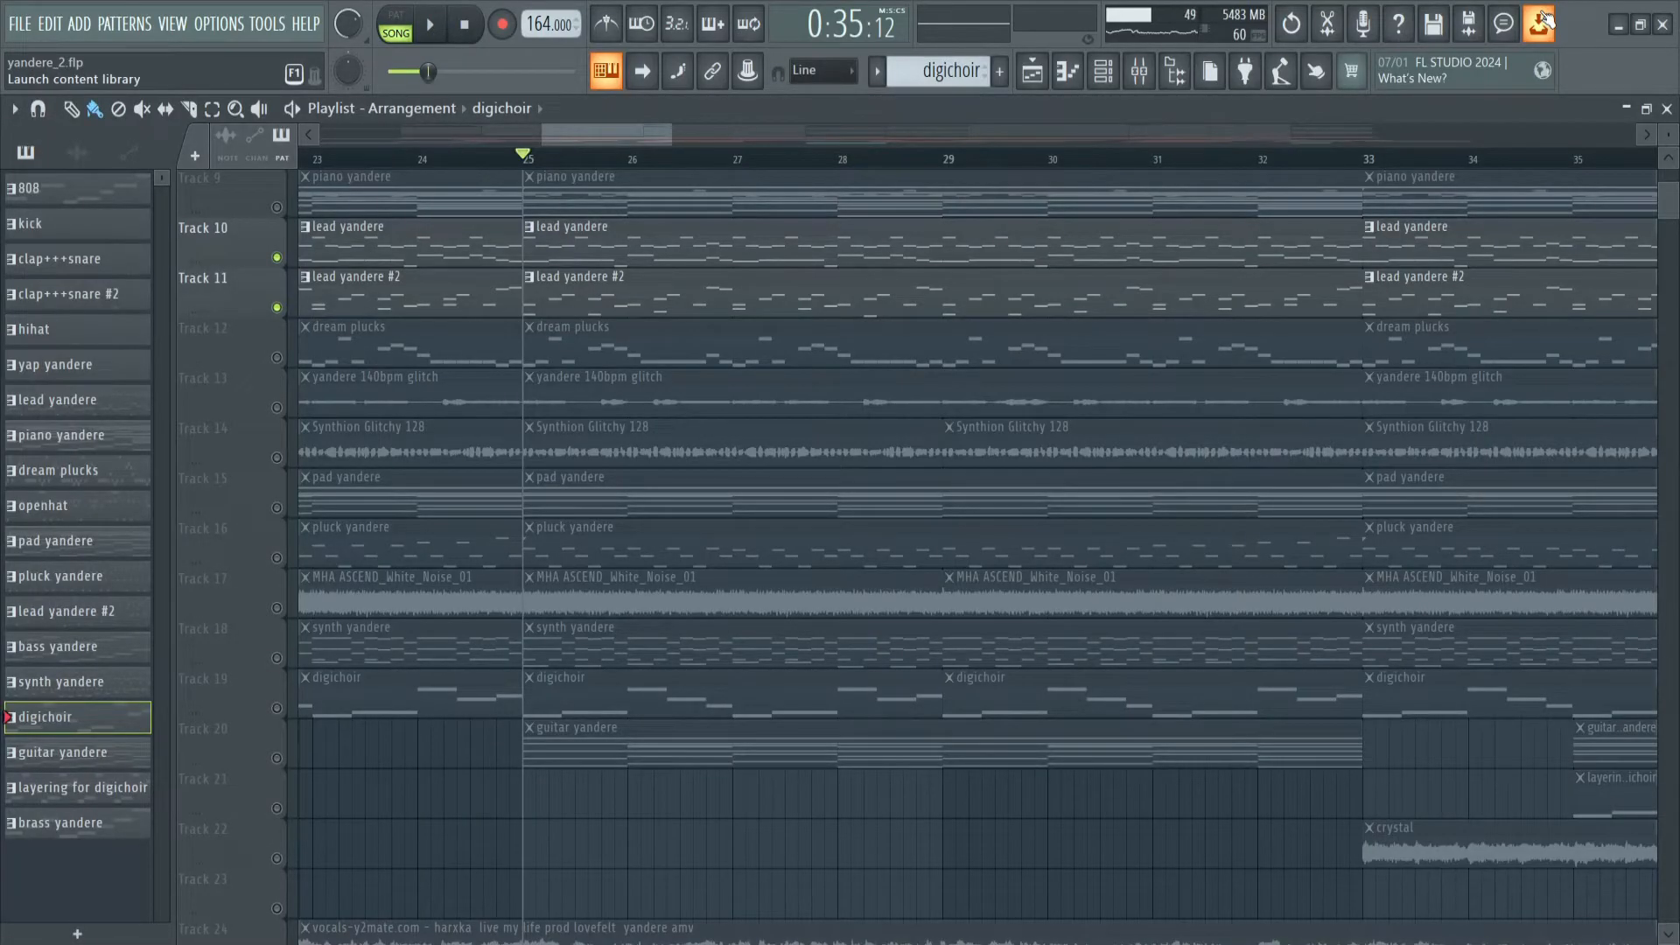
- Play the lead yandere and lead yandere #2 tracks together, and solo each one to hear it separately
{"action": "key", "text": "space"}
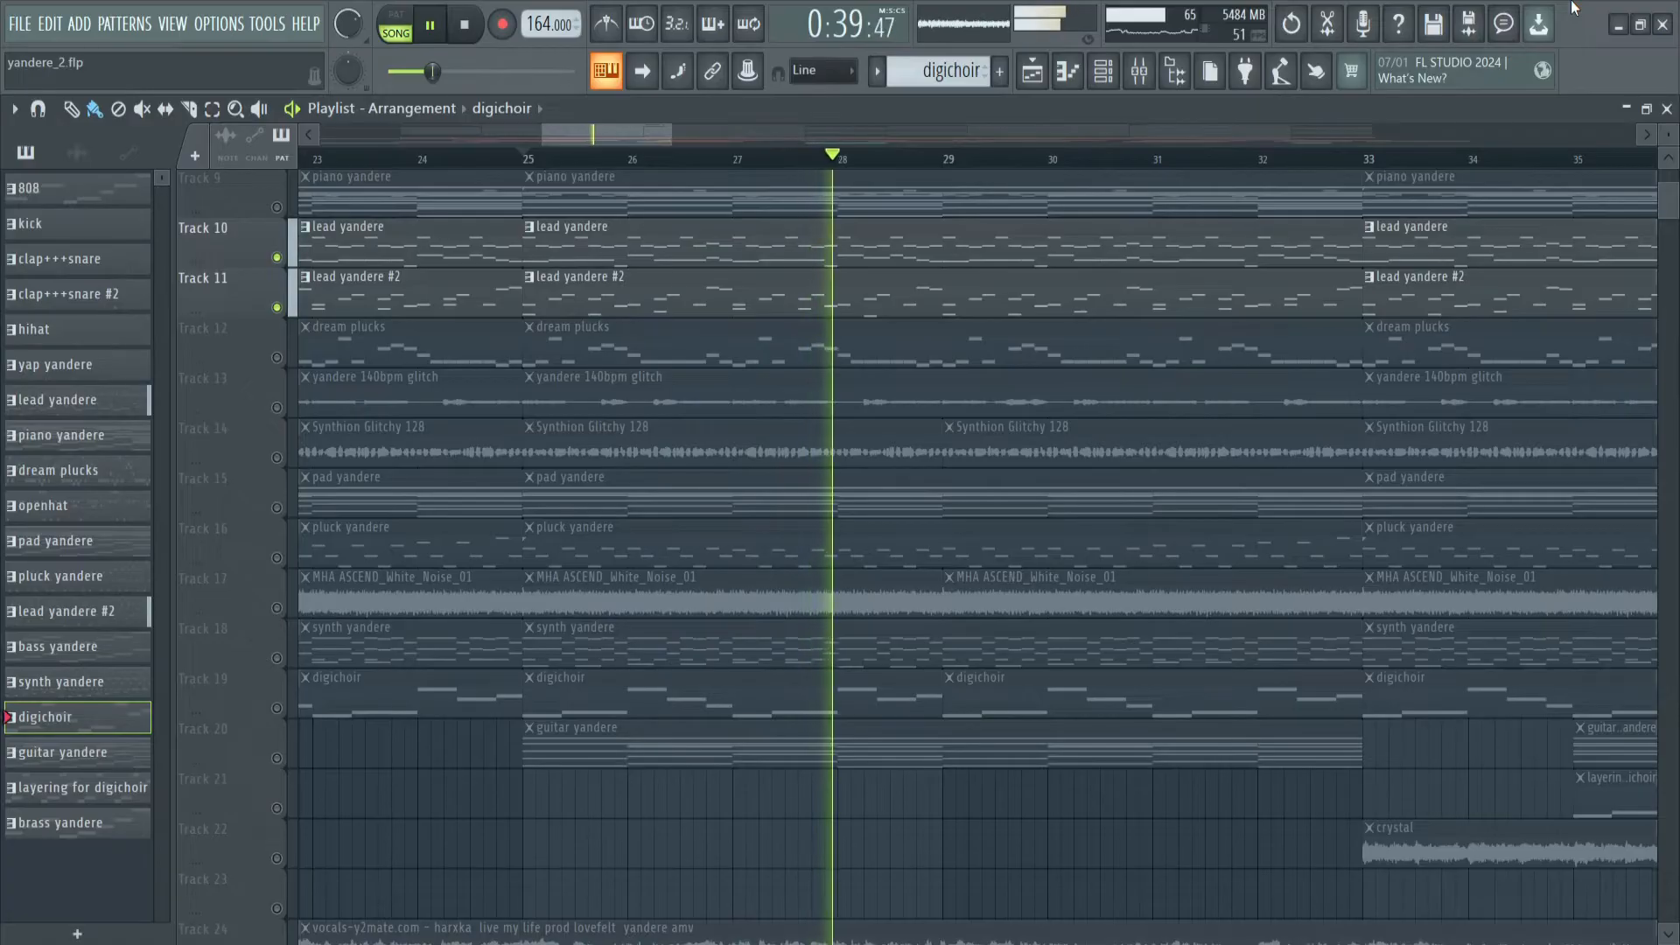
{"action": "key", "text": "space"}
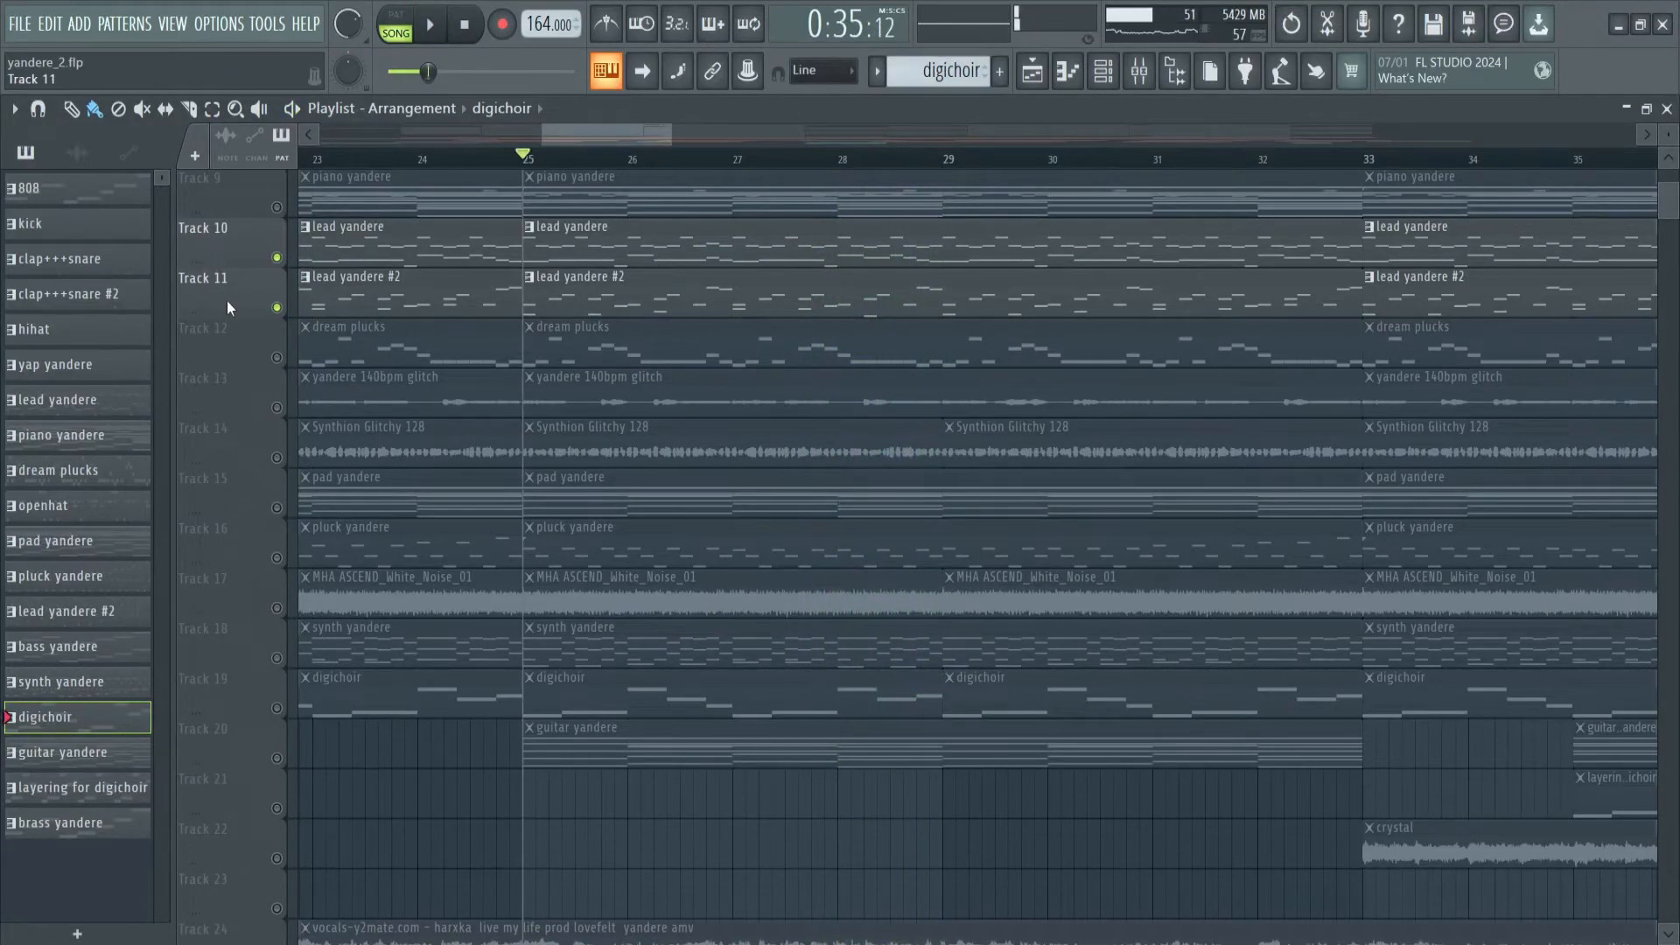
{"action": "left_click", "coordinate": [276, 259], "text": "ctrl"}
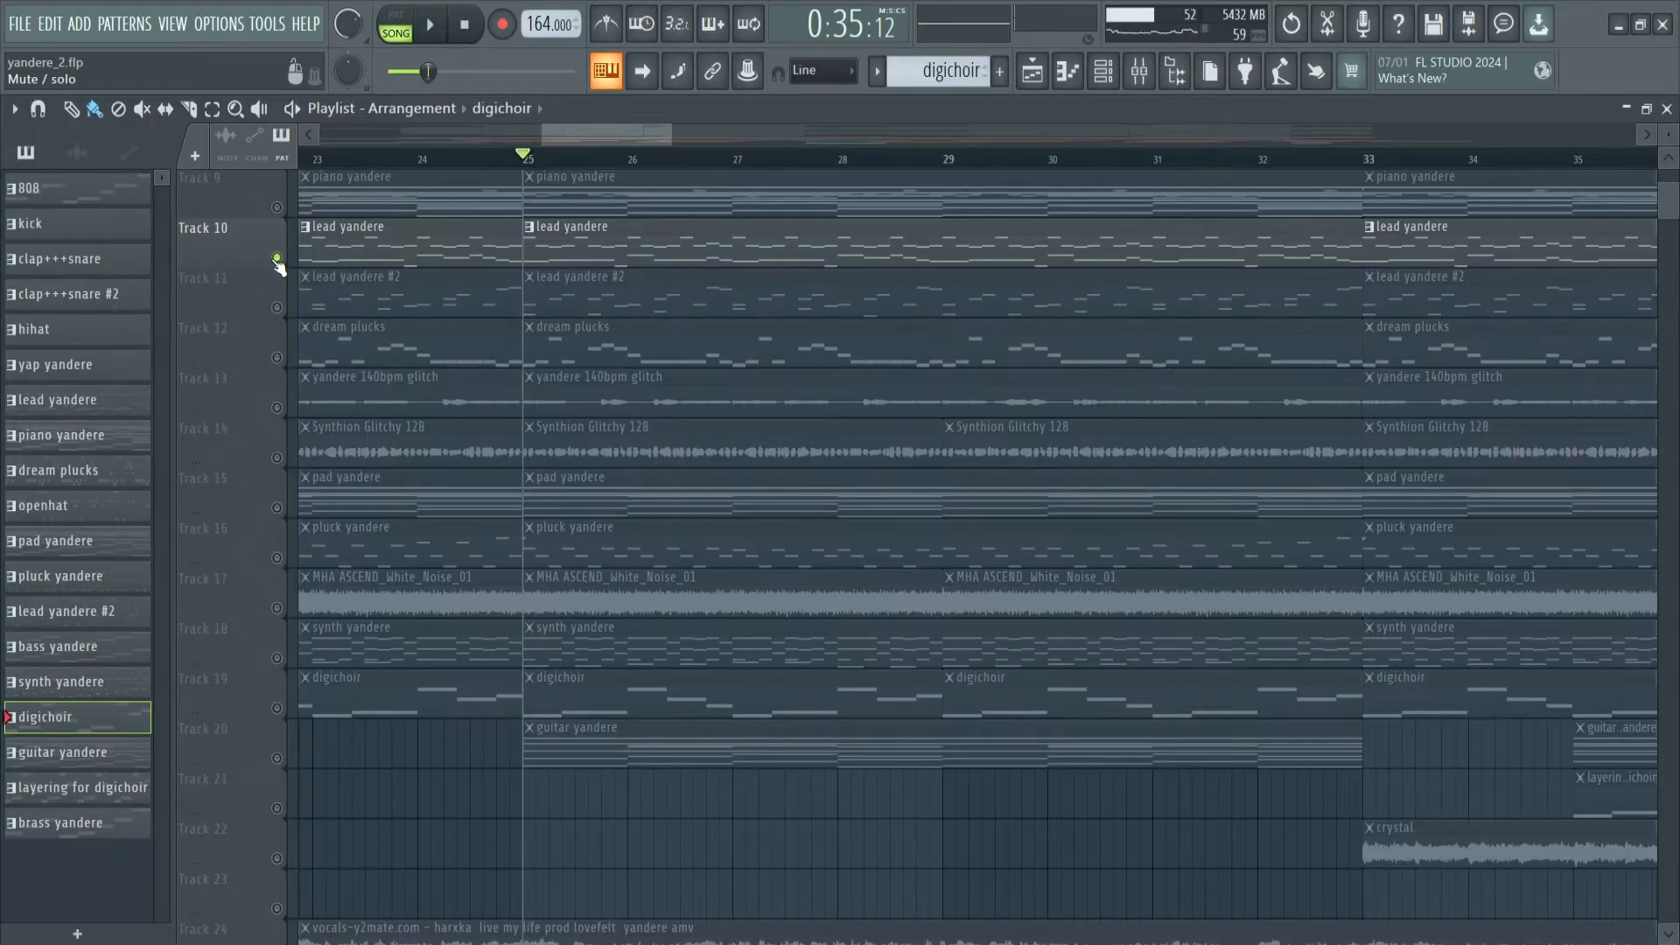
{"action": "key", "text": "space"}
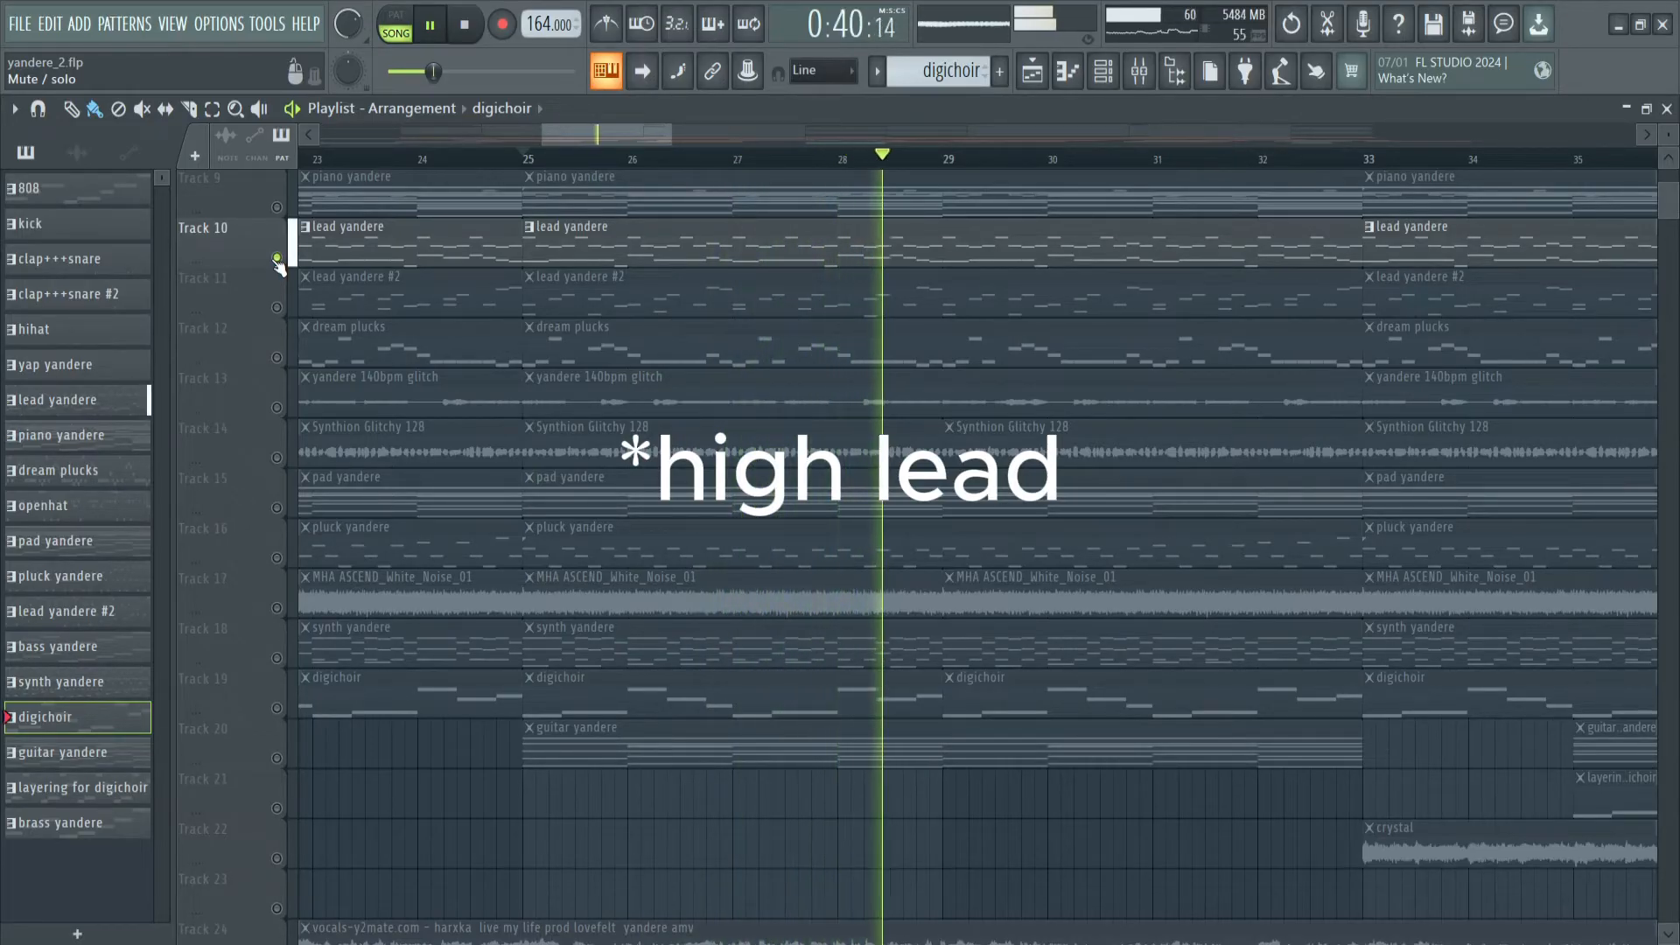
{"action": "key", "text": "space"}
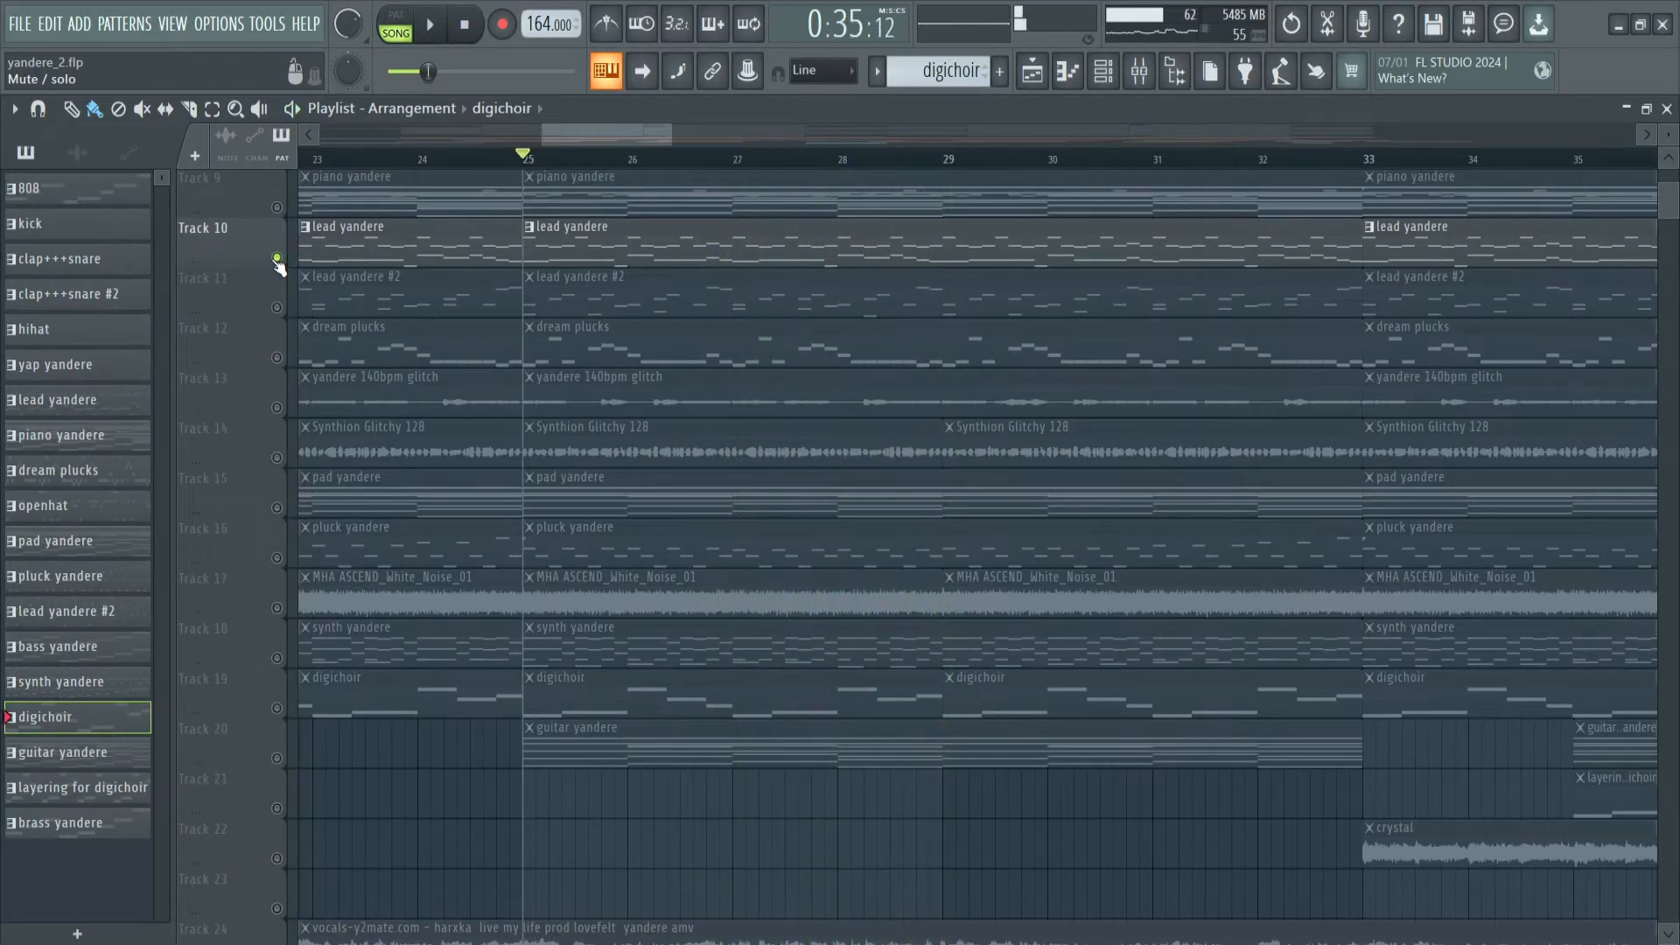
{"action": "right_click", "coordinate": [277, 307]}
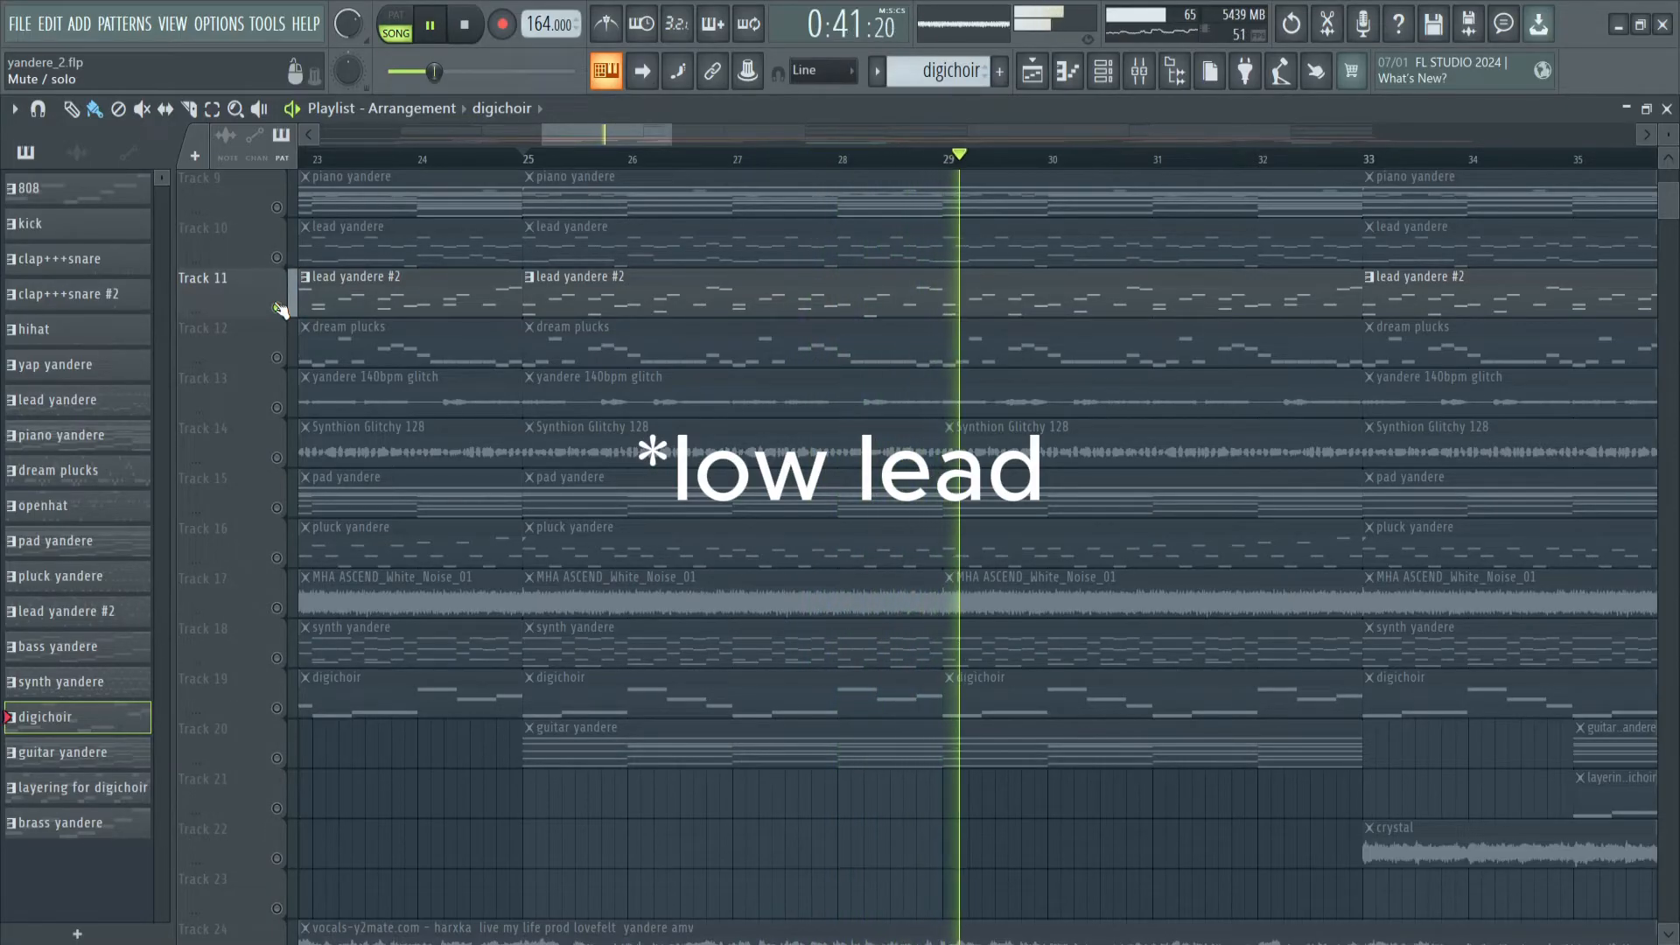
{"action": "key", "text": "space"}
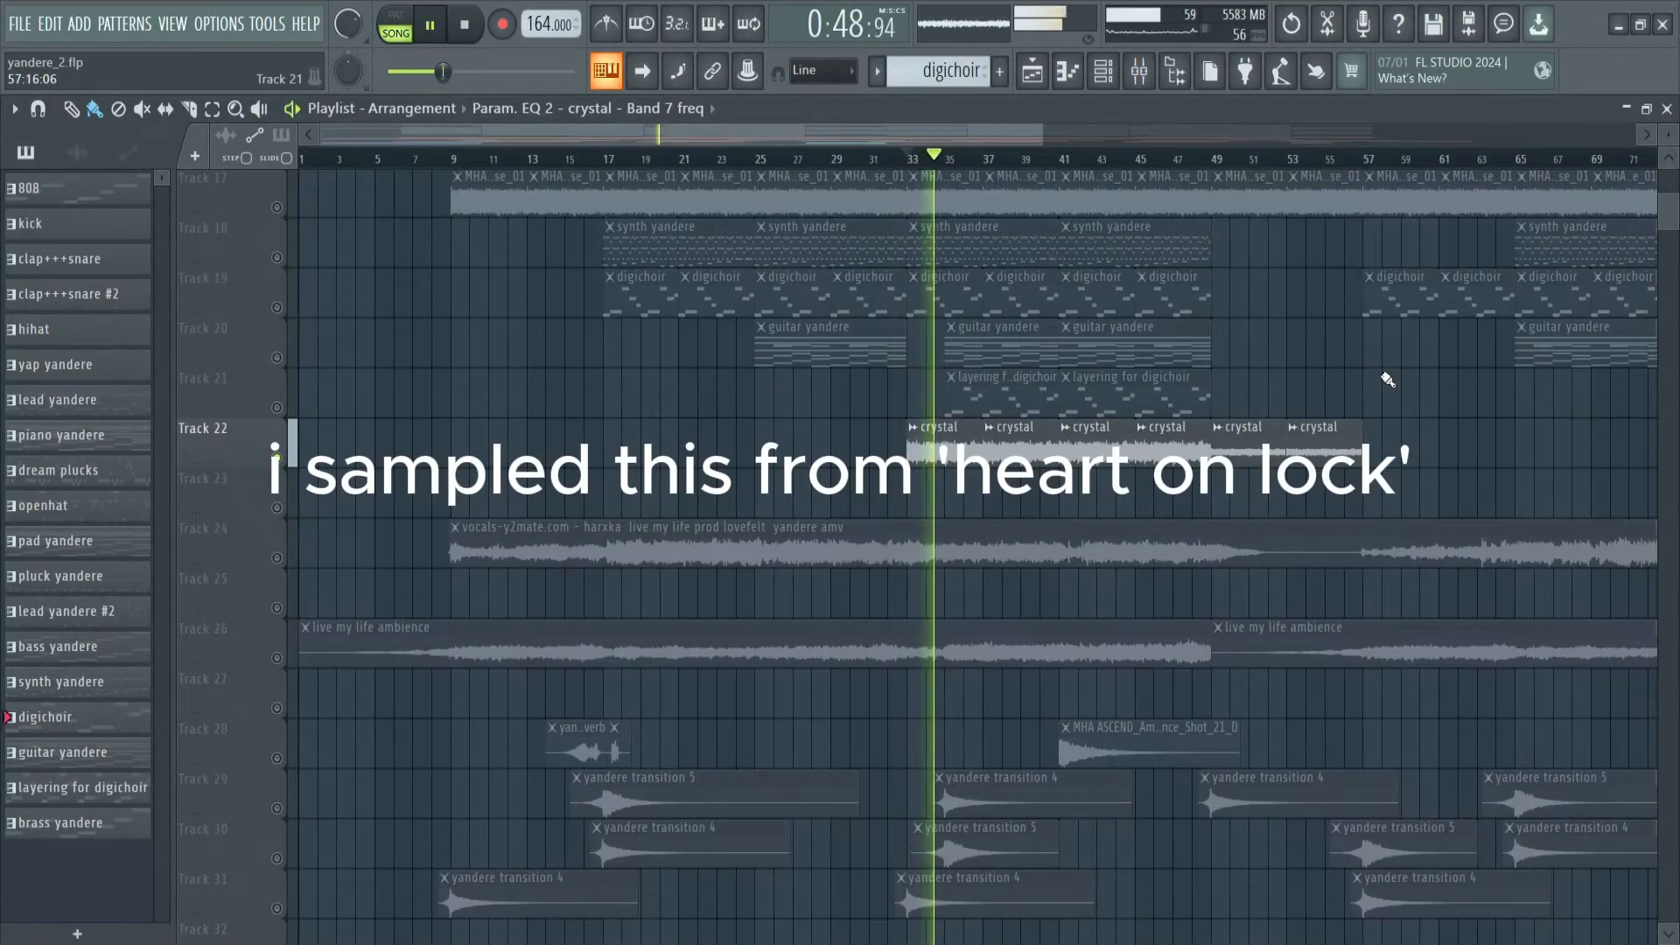
- Play the crystal sample track and select the Param. EQ 2 Band 7 freq automation clip for yandere pad #3
{"action": "scroll", "coordinate": [1387, 378], "scroll_direction": "down", "scroll_amount": 3}
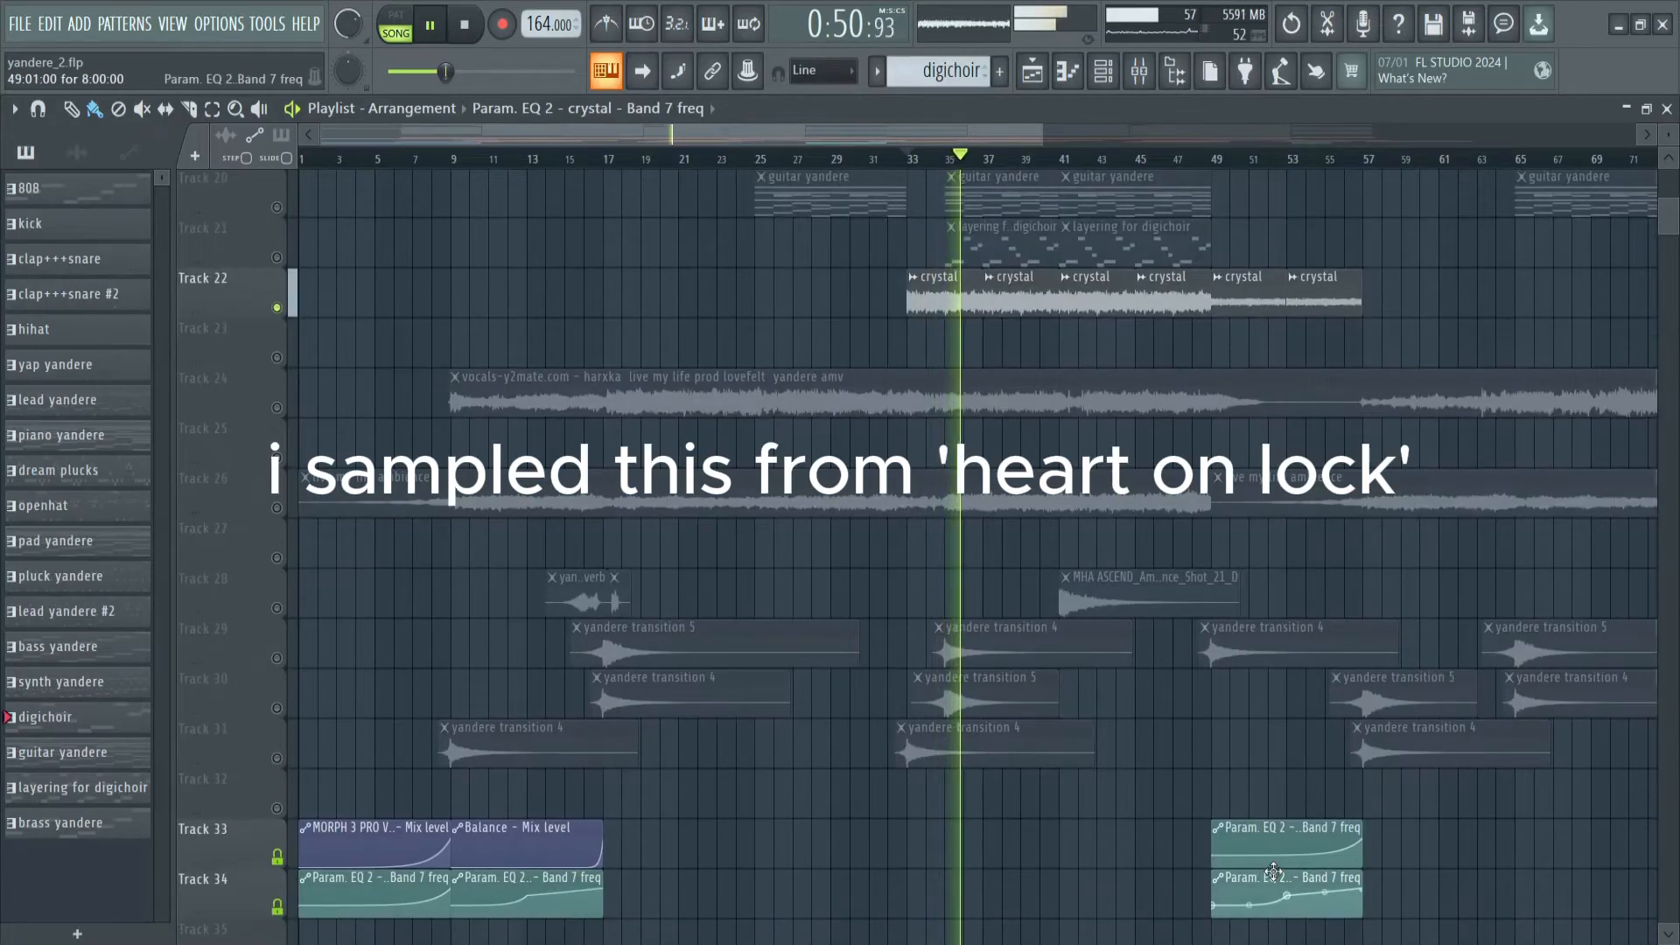
{"action": "left_click", "coordinate": [1287, 847]}
{"action": "left_click", "coordinate": [1253, 847]}
{"action": "key", "text": "space"}
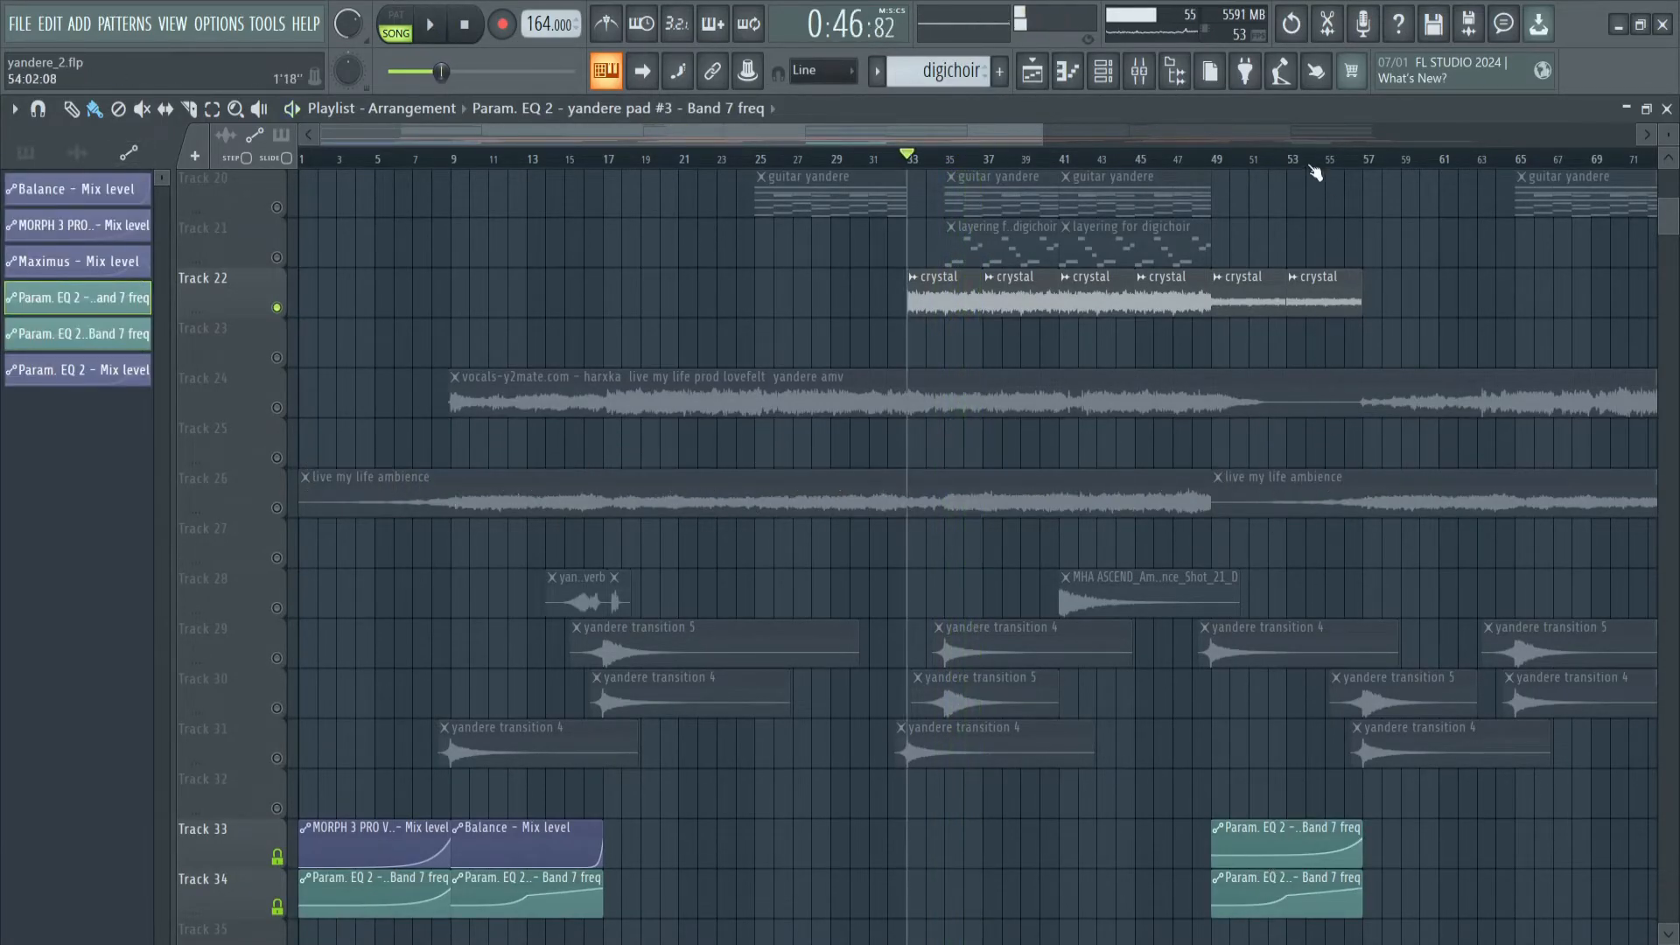
{"action": "key", "text": "space"}
- Play the yandere 140bpm glitch and Synthion Glitchy 128 tracks from bar 9, and stop playback
{"action": "scroll", "coordinate": [1268, 171], "scroll_direction": "up", "scroll_amount": 2}
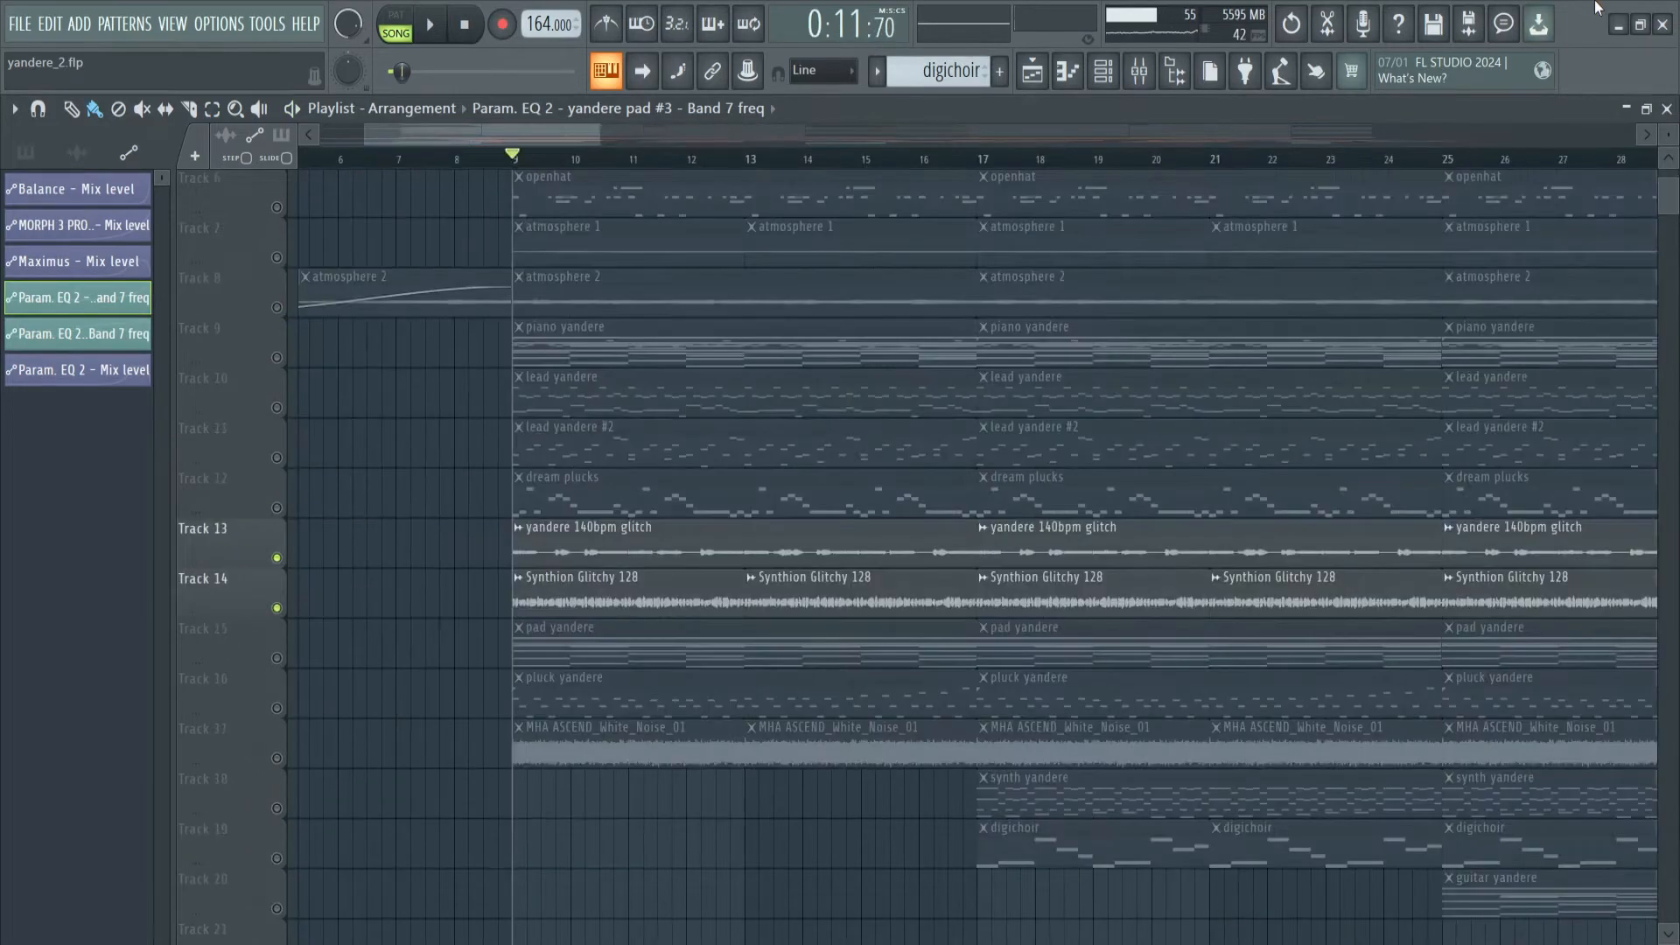
{"action": "key", "text": "space"}
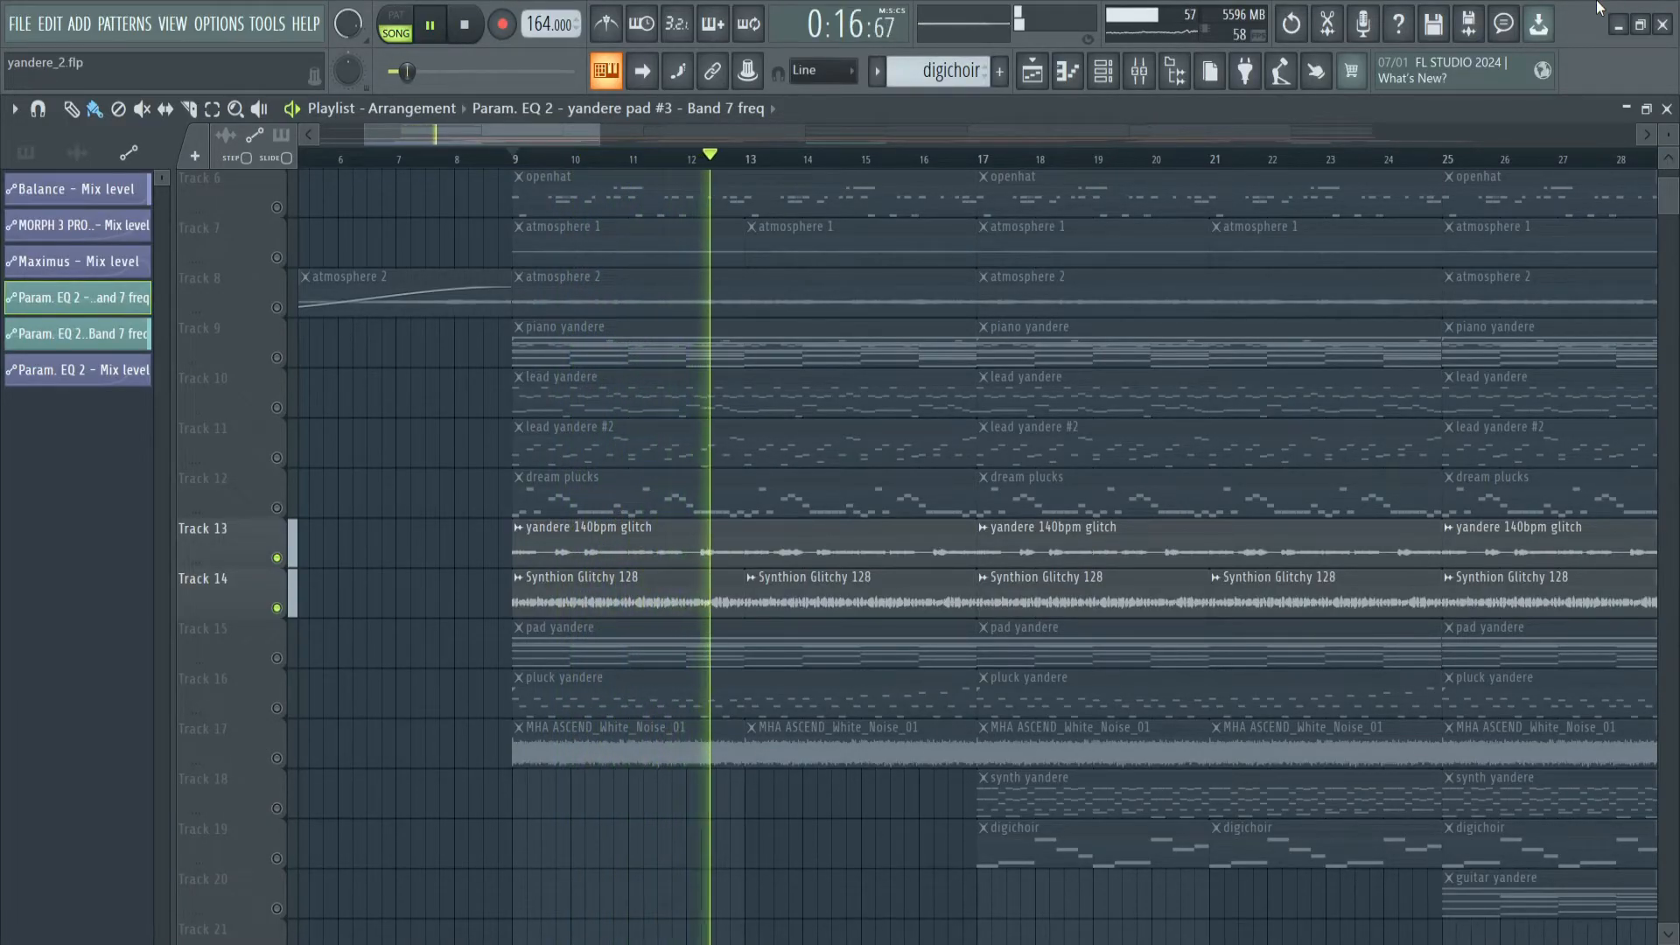
{"action": "key", "text": "space"}
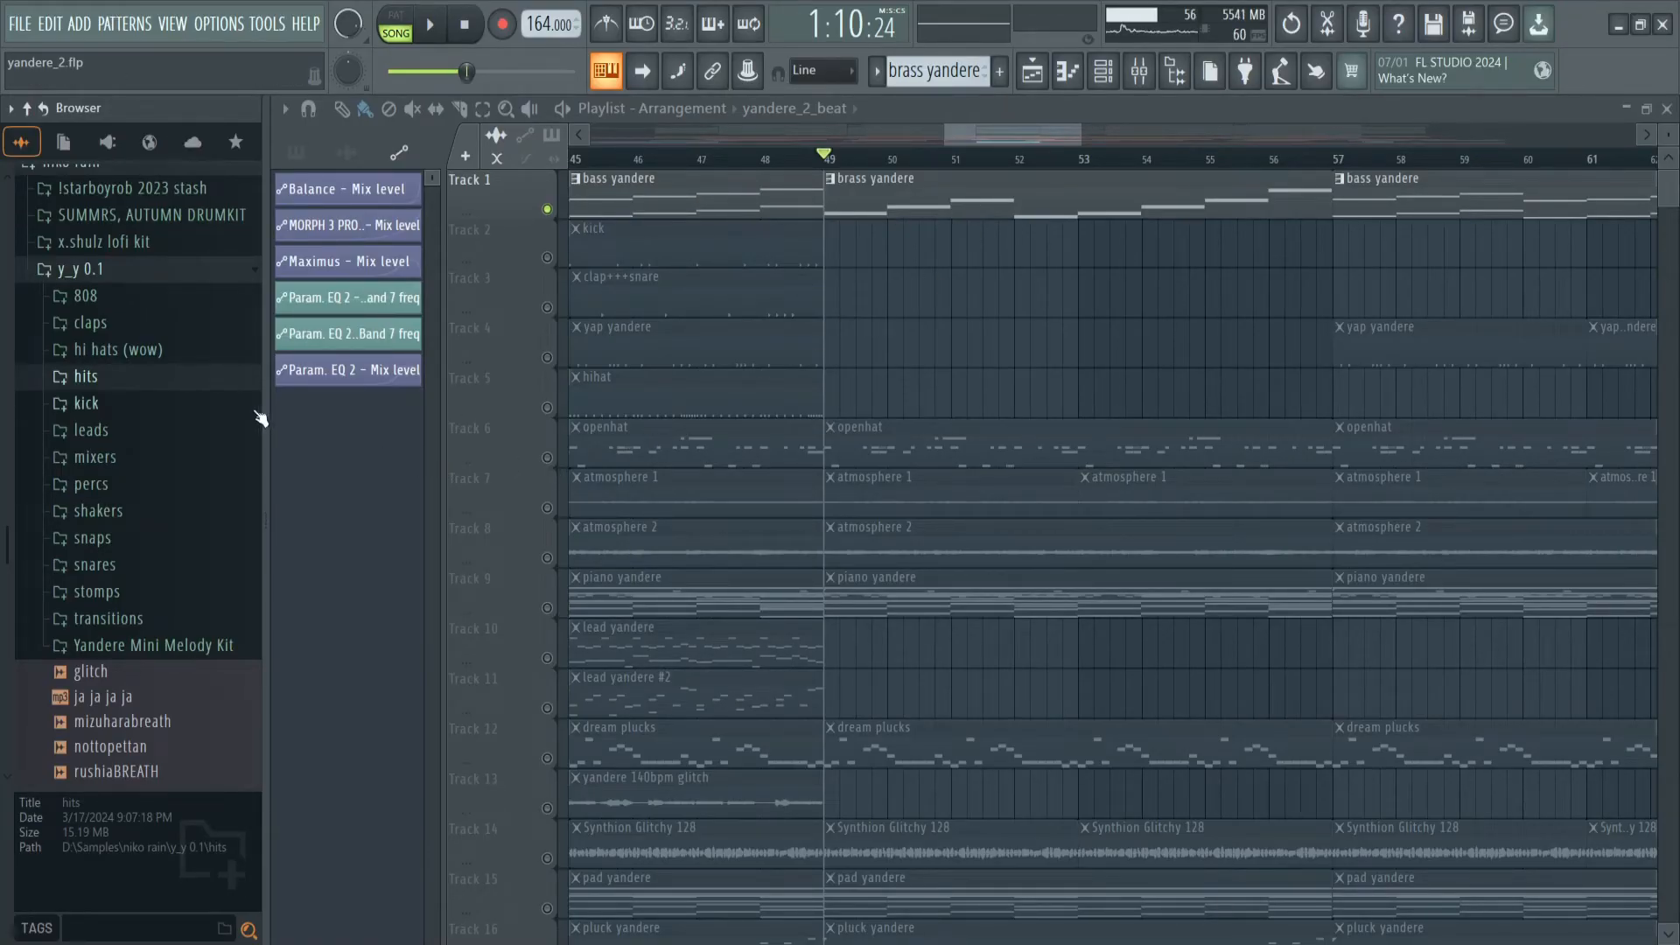
- Load yandere brass 1 from the y_y 0.1 kit's hits folder into a new channel and show its volume envelope
{"action": "left_click", "coordinate": [234, 381]}
{"action": "right_click", "coordinate": [198, 438]}
{"action": "left_click", "coordinate": [248, 465]}
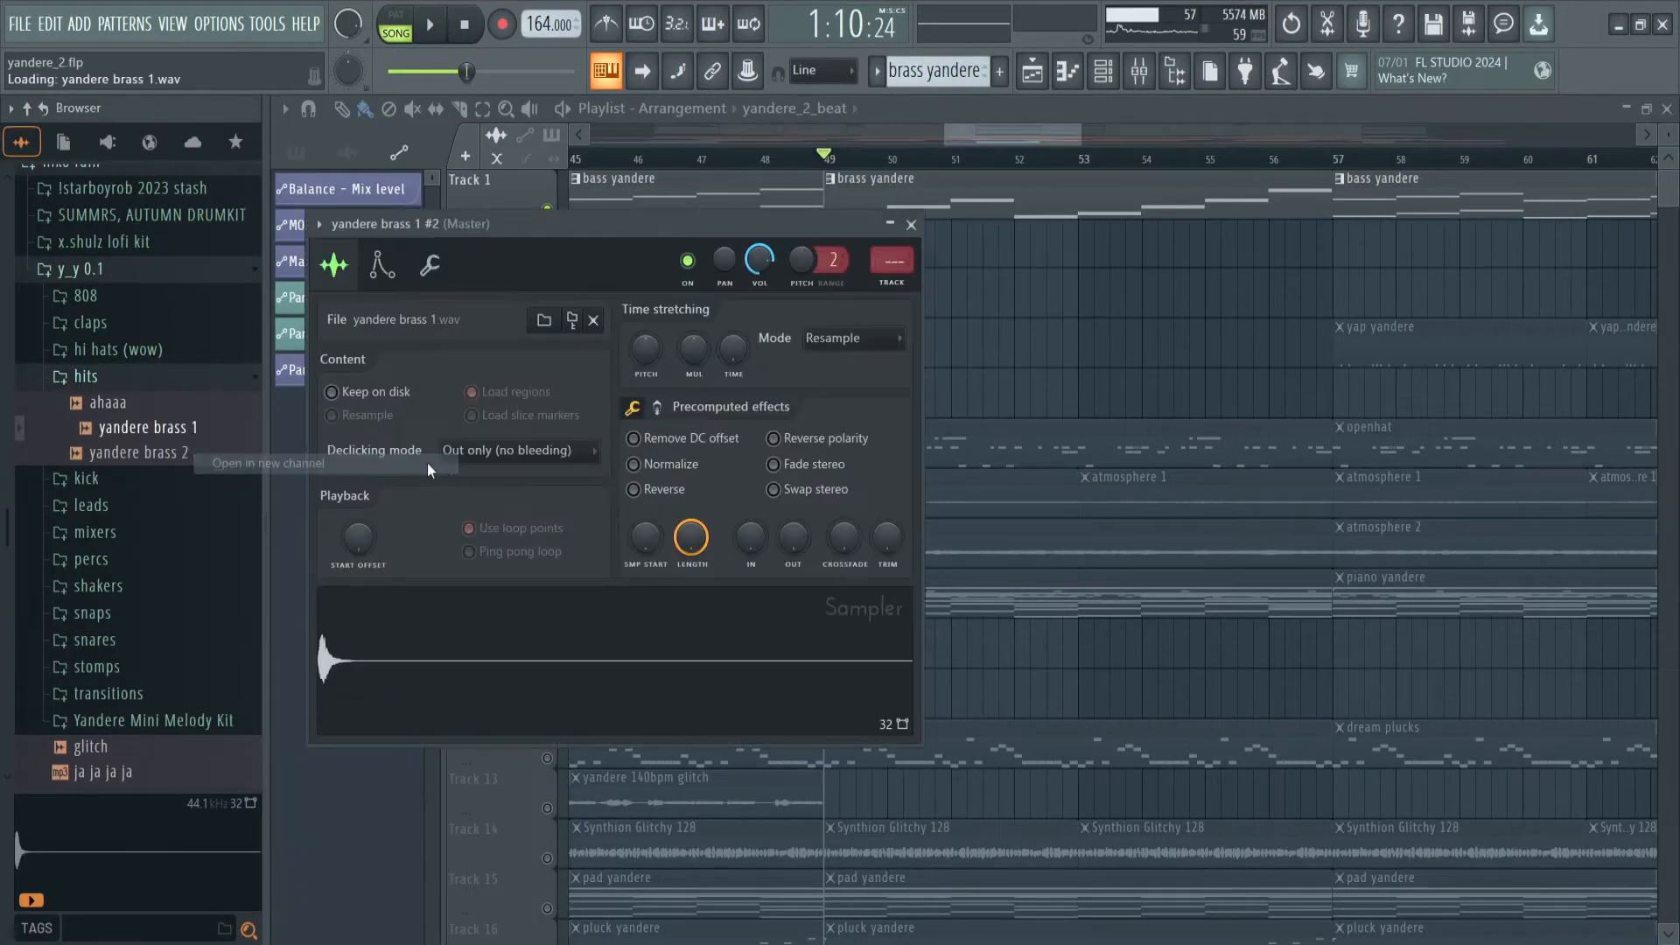
{"action": "left_click", "coordinate": [382, 264]}
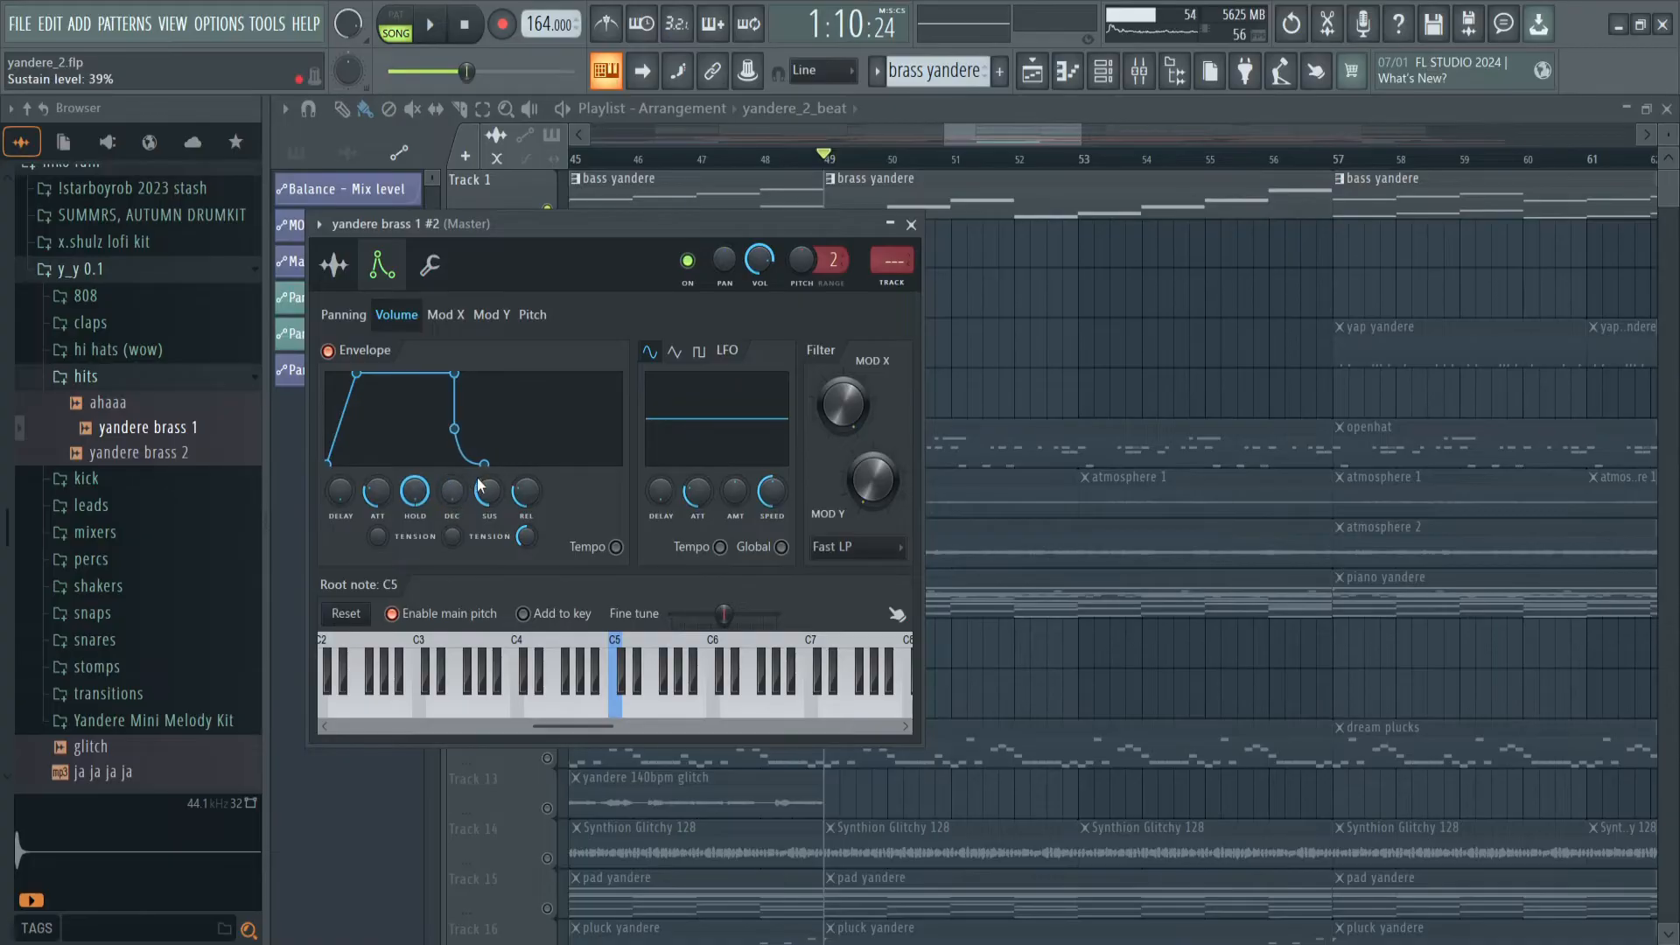
{"action": "right_click", "coordinate": [1092, 298]}
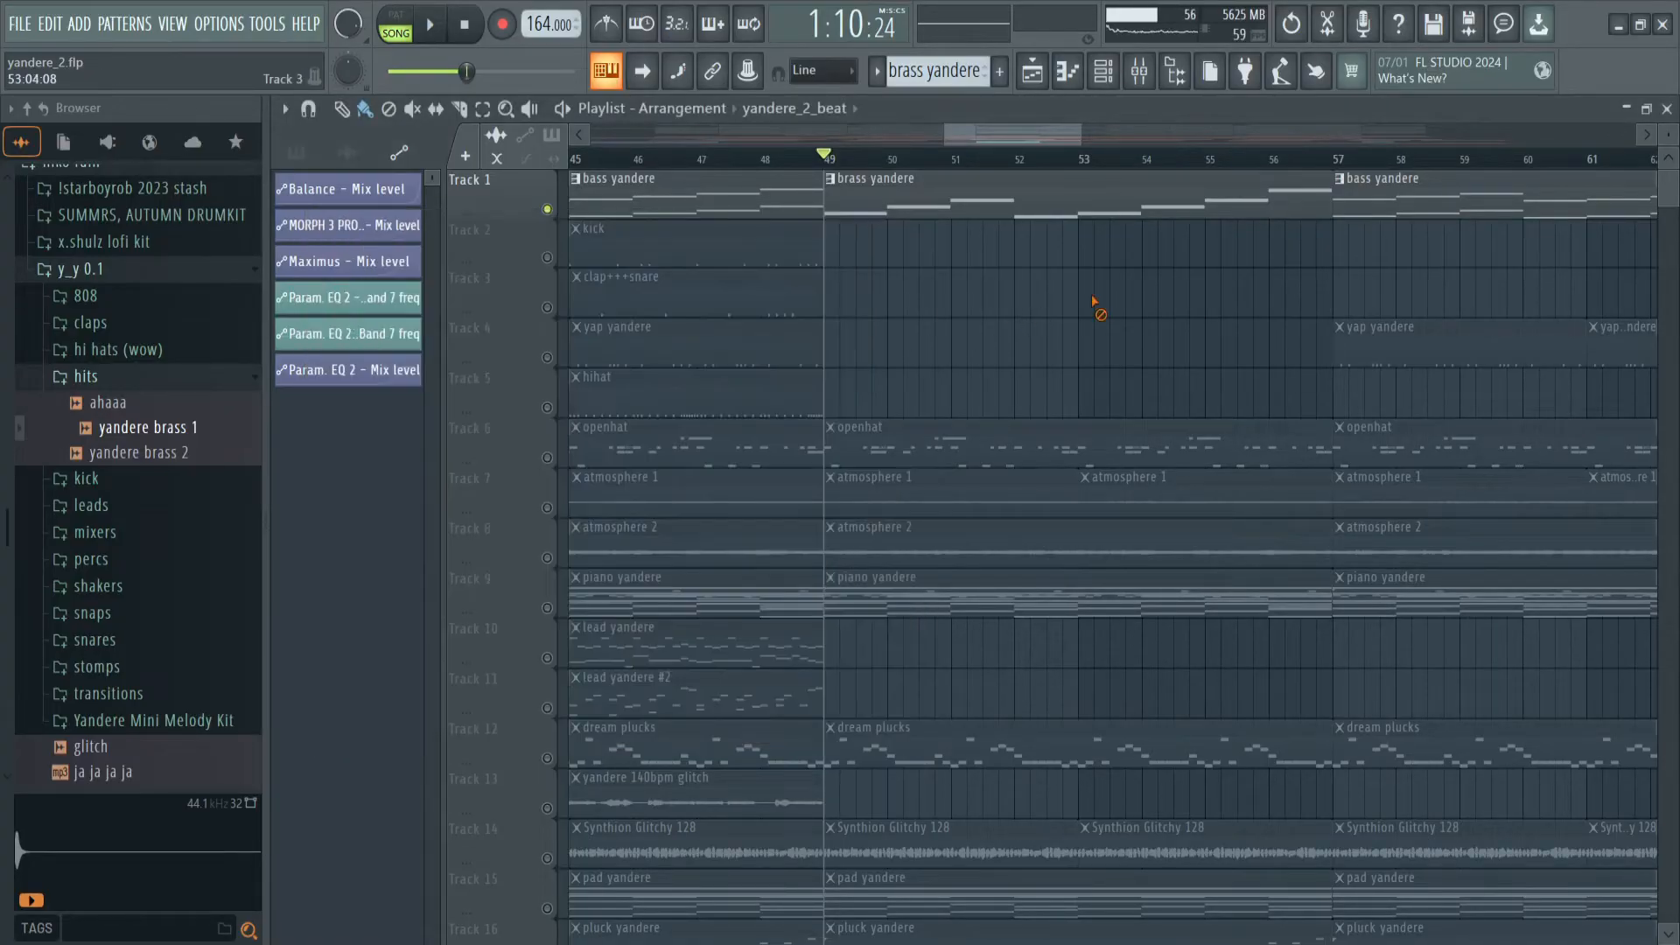
- Play the brass yandere pattern on Track 1 from bar 49, stop it and turn all playlist tracks back on
{"action": "key", "text": "space"}
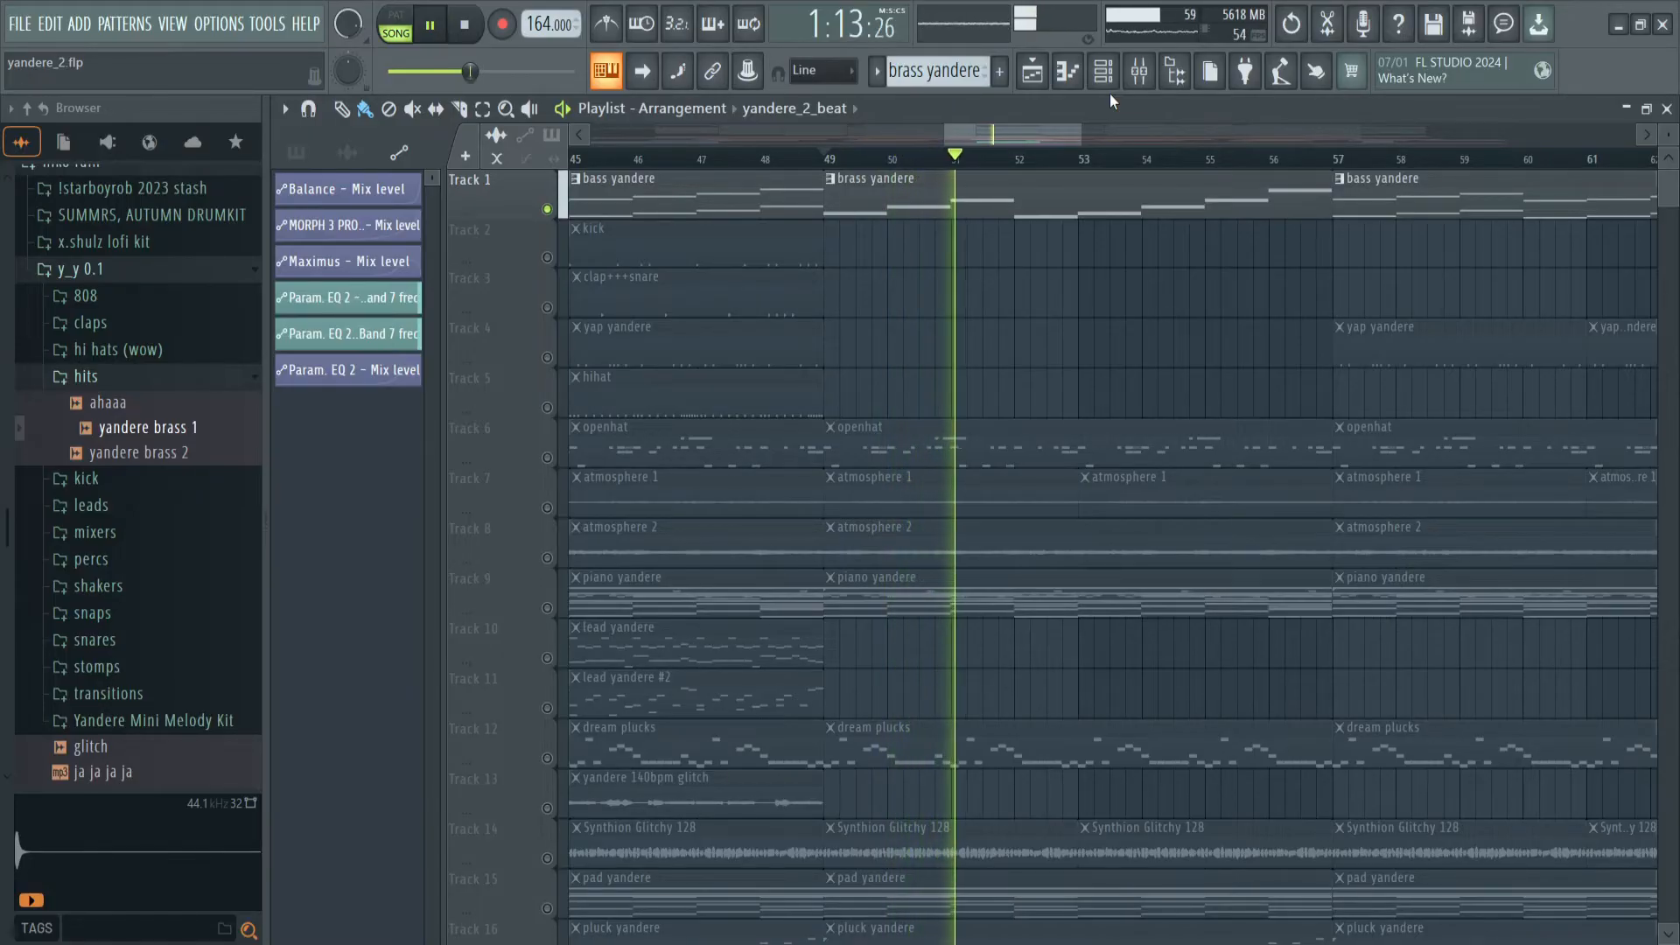
{"action": "key", "text": "space"}
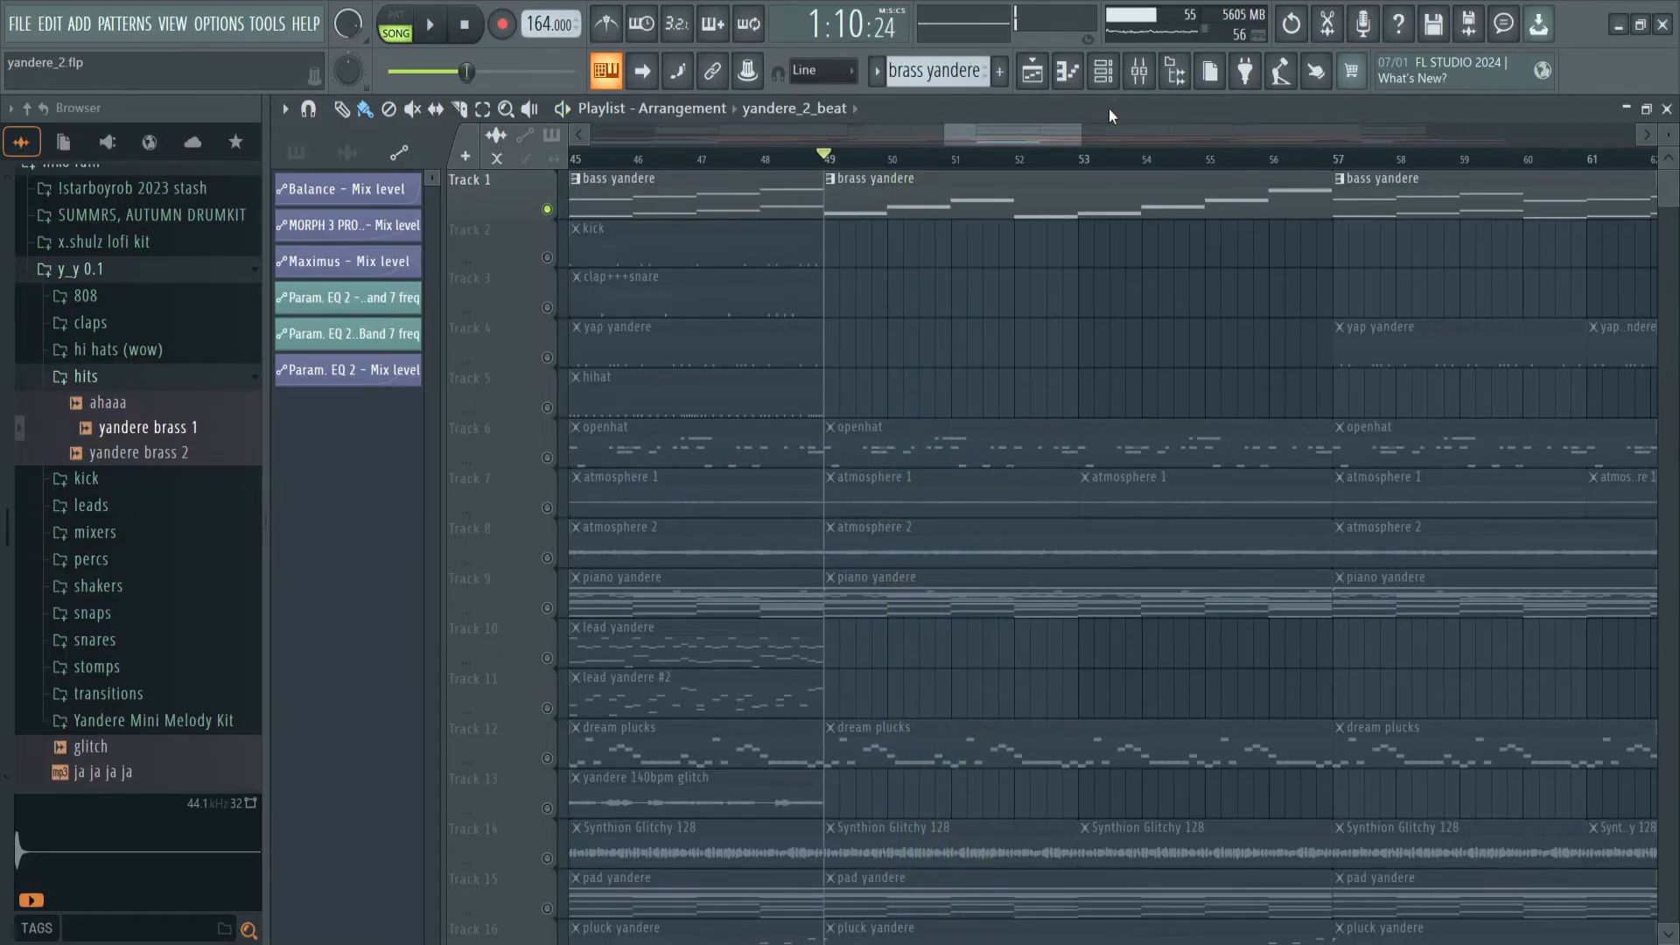
{"action": "left_click", "coordinate": [547, 259]}
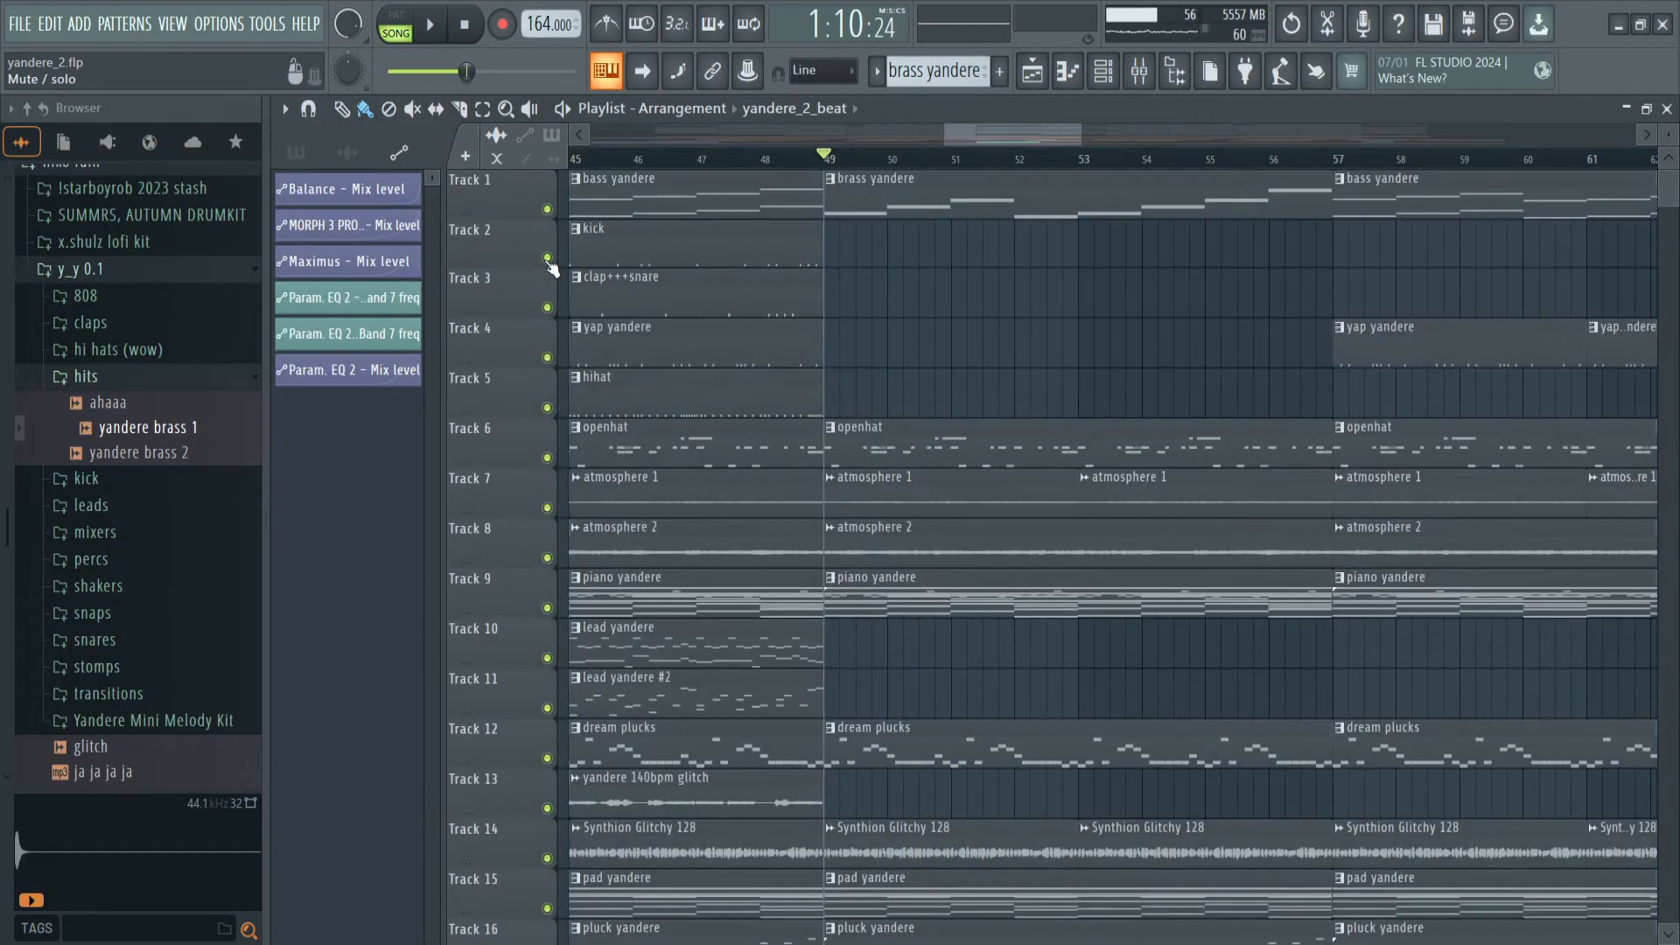
- Play the full arrangement from bar 49 and look through its tracks, down to the transitions and automation clips
{"action": "left_click", "coordinate": [1113, 77]}
{"action": "key", "text": "F6"}
{"action": "key", "text": "space"}
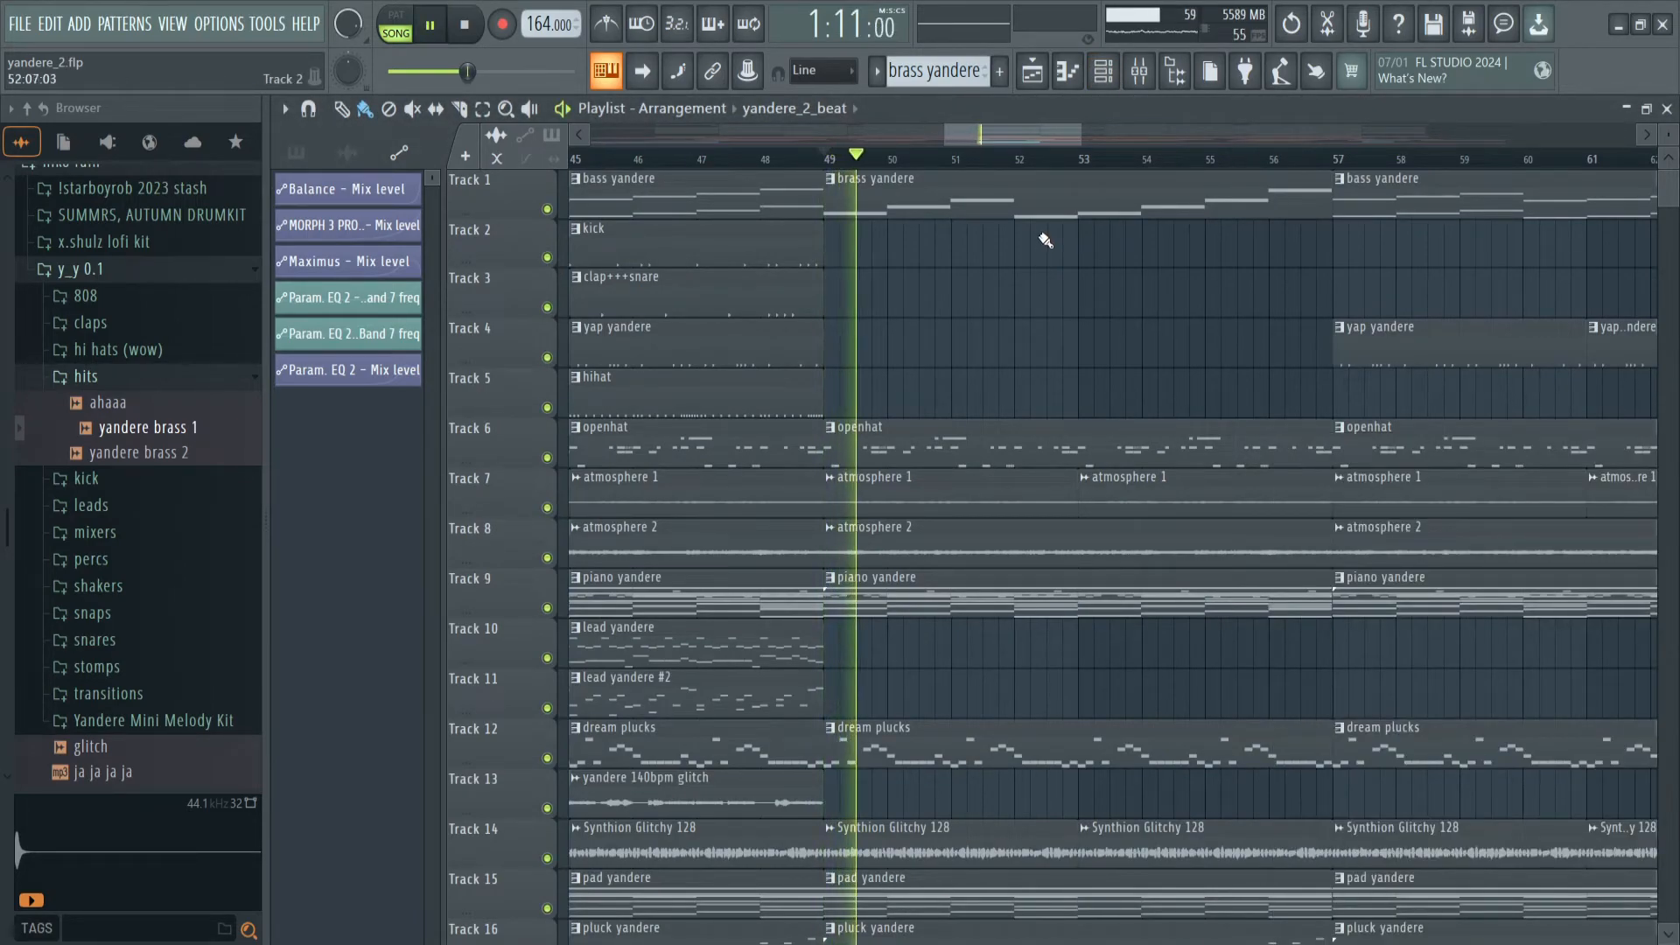
{"action": "scroll", "coordinate": [1085, 170], "scroll_direction": "down", "scroll_amount": 2}
{"action": "scroll", "coordinate": [1084, 172], "scroll_direction": "down", "scroll_amount": 4}
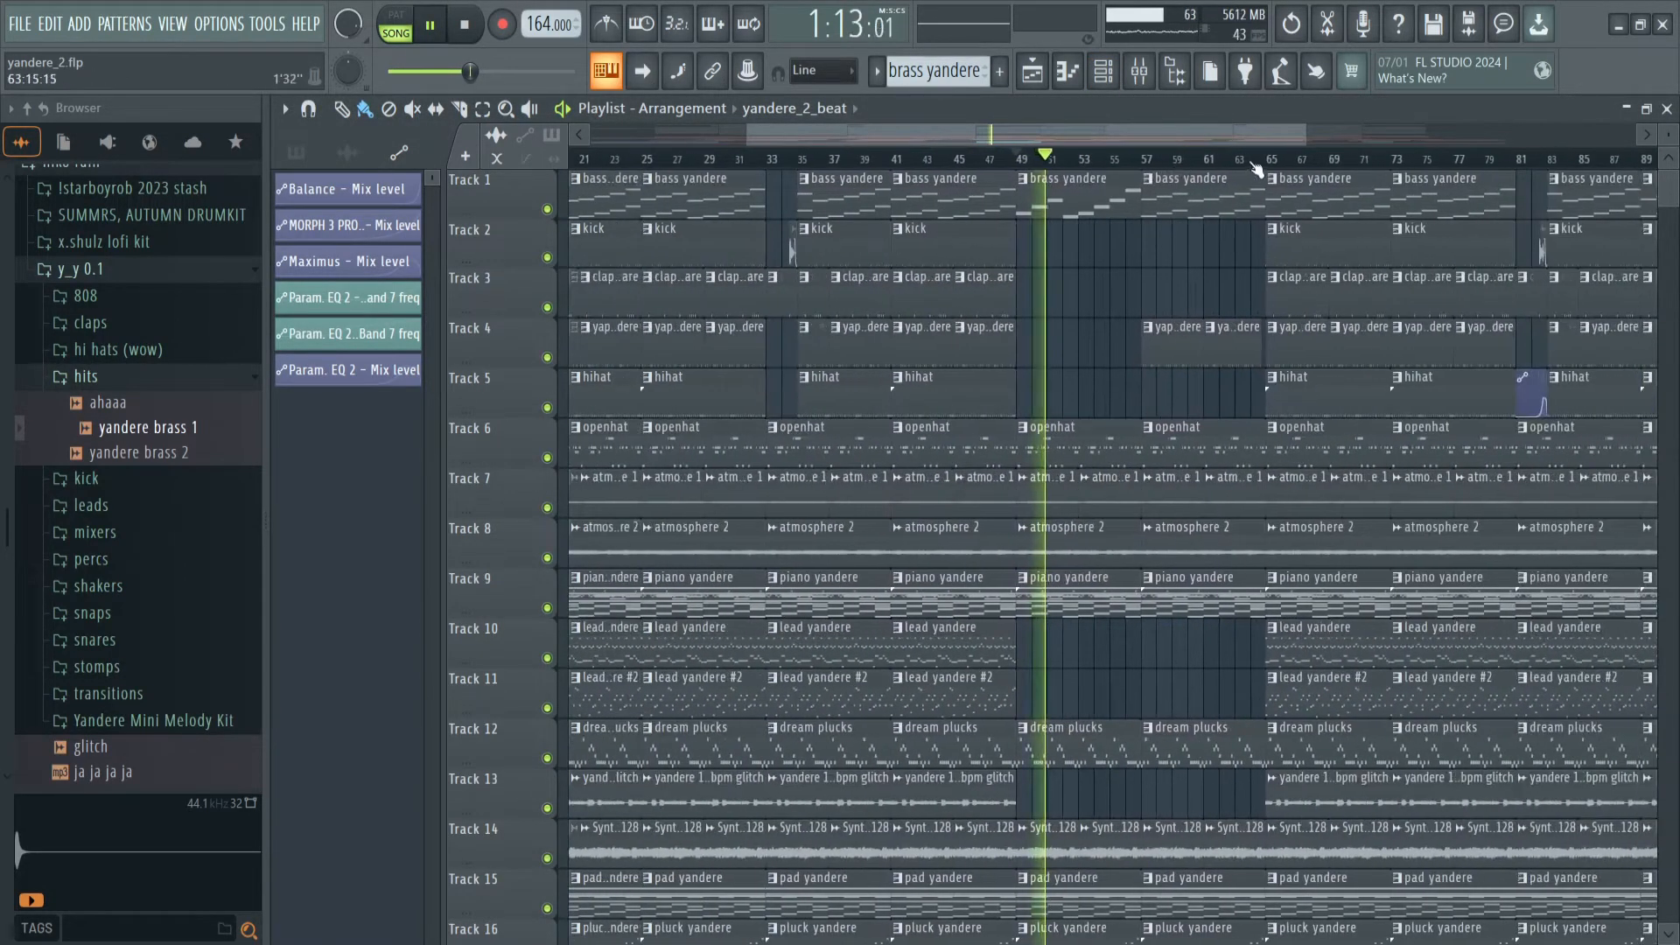
{"action": "scroll", "coordinate": [1257, 170], "scroll_direction": "up", "scroll_amount": 4}
{"action": "scroll", "coordinate": [1257, 285], "scroll_direction": "down", "scroll_amount": 3}
{"action": "scroll", "coordinate": [1256, 285], "scroll_direction": "down", "scroll_amount": 17}
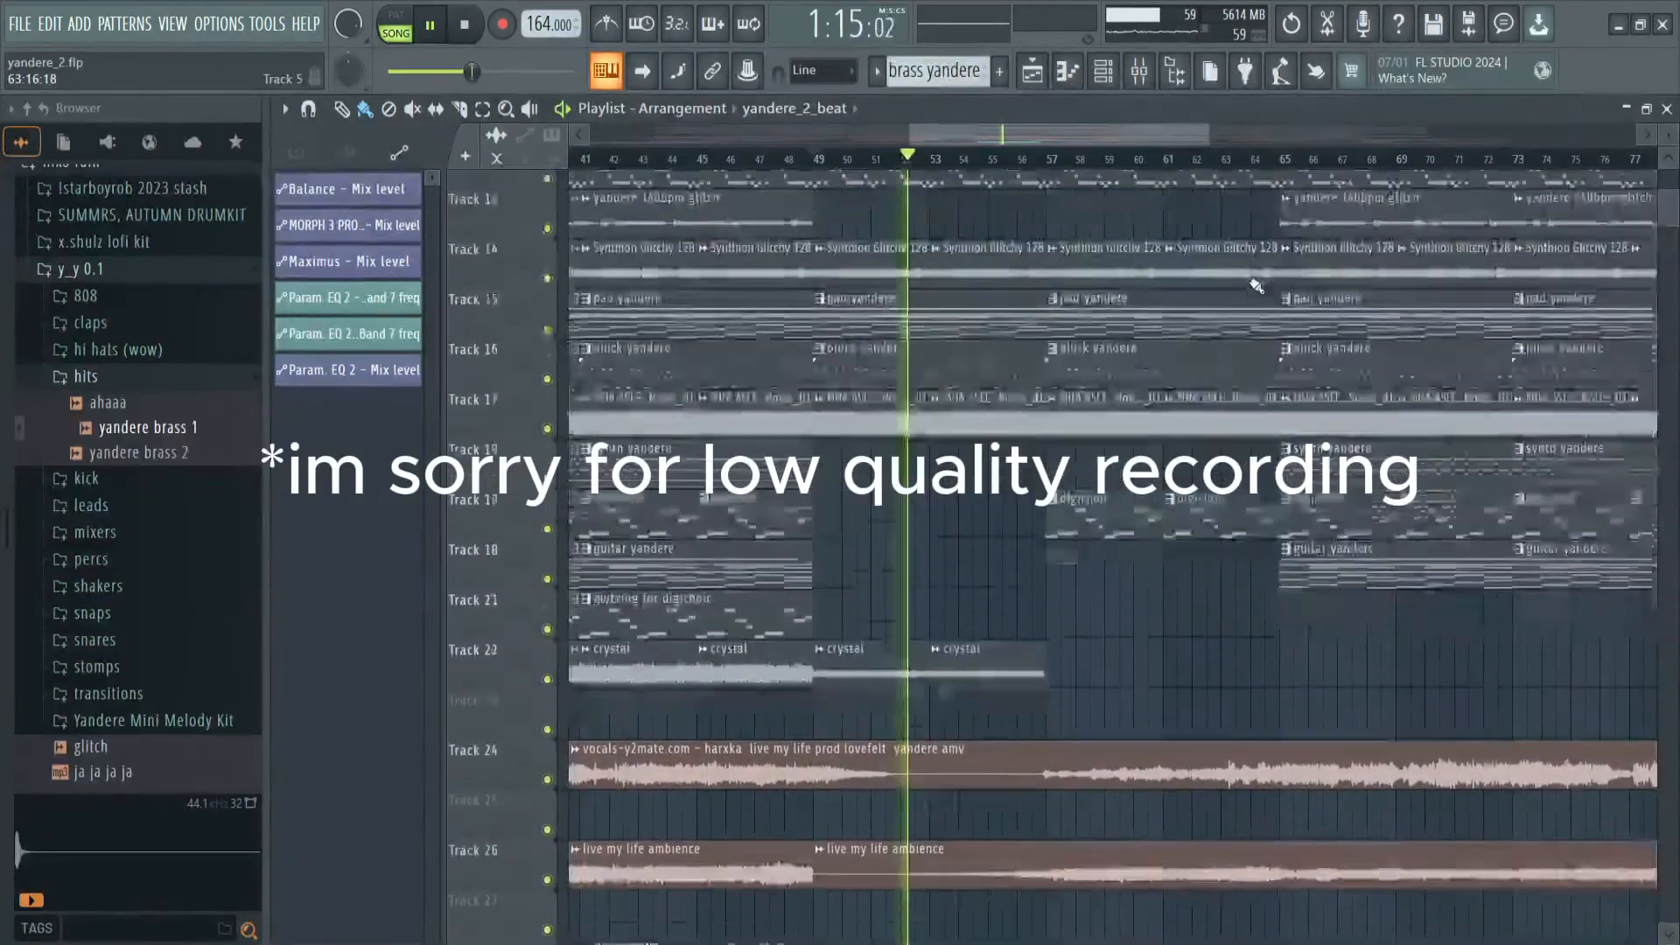
{"action": "scroll", "coordinate": [1257, 285], "scroll_direction": "down", "scroll_amount": 3}
{"action": "scroll", "coordinate": [1257, 285], "scroll_direction": "up", "scroll_amount": 1}
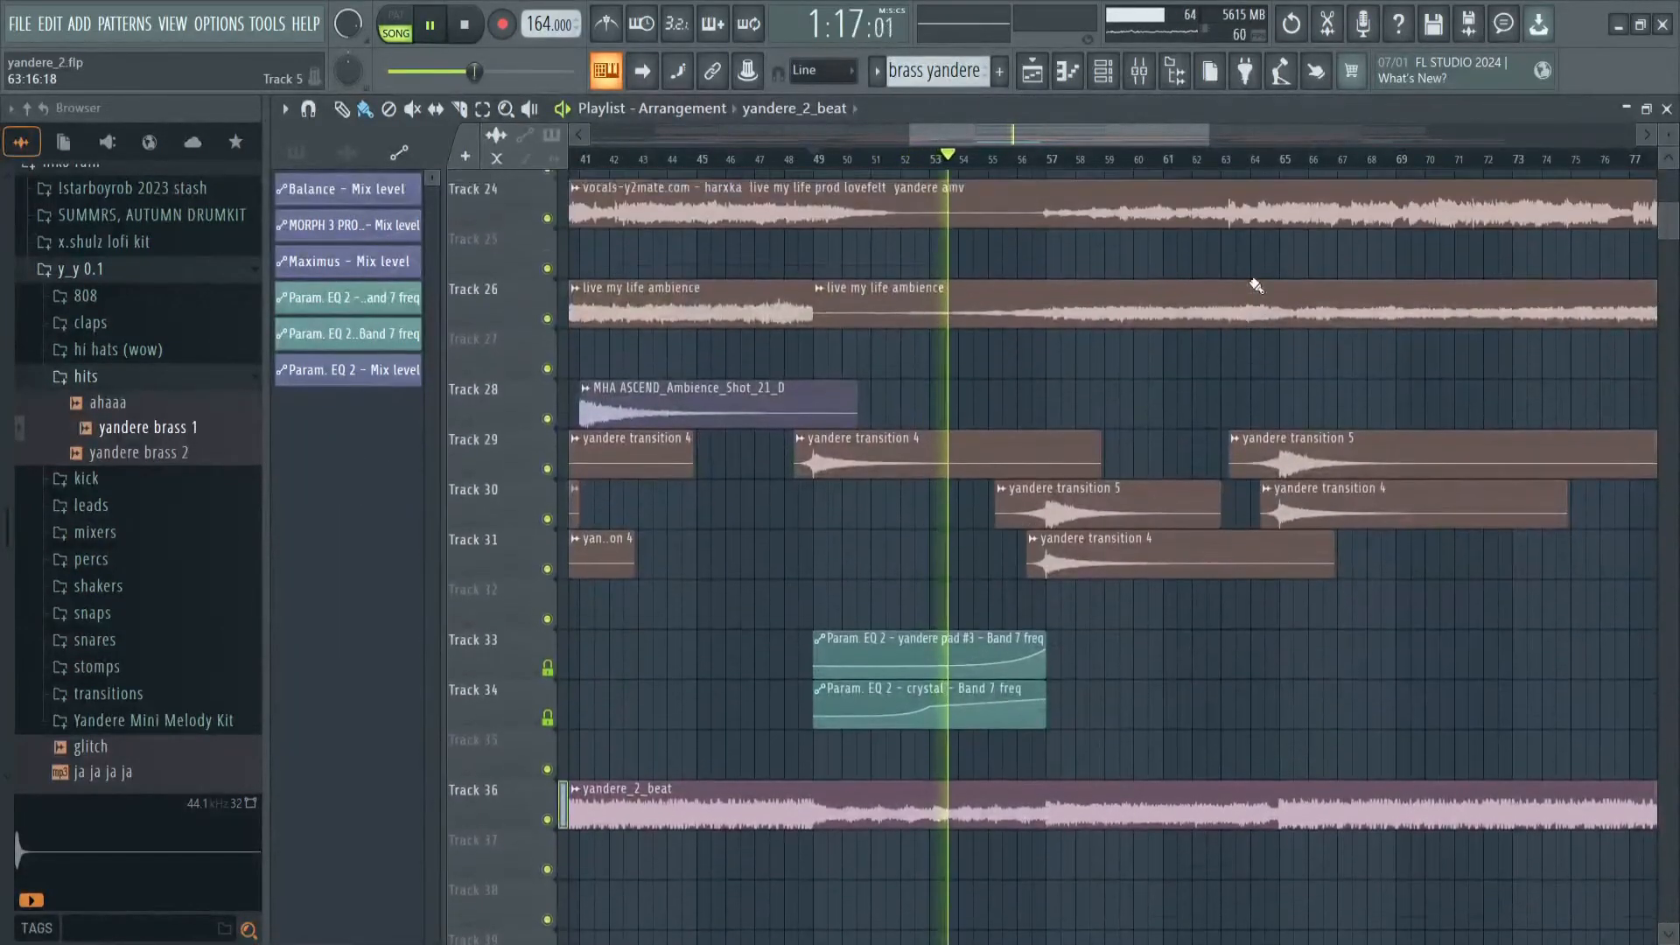
{"action": "scroll", "coordinate": [1256, 285], "scroll_direction": "up", "scroll_amount": 1}
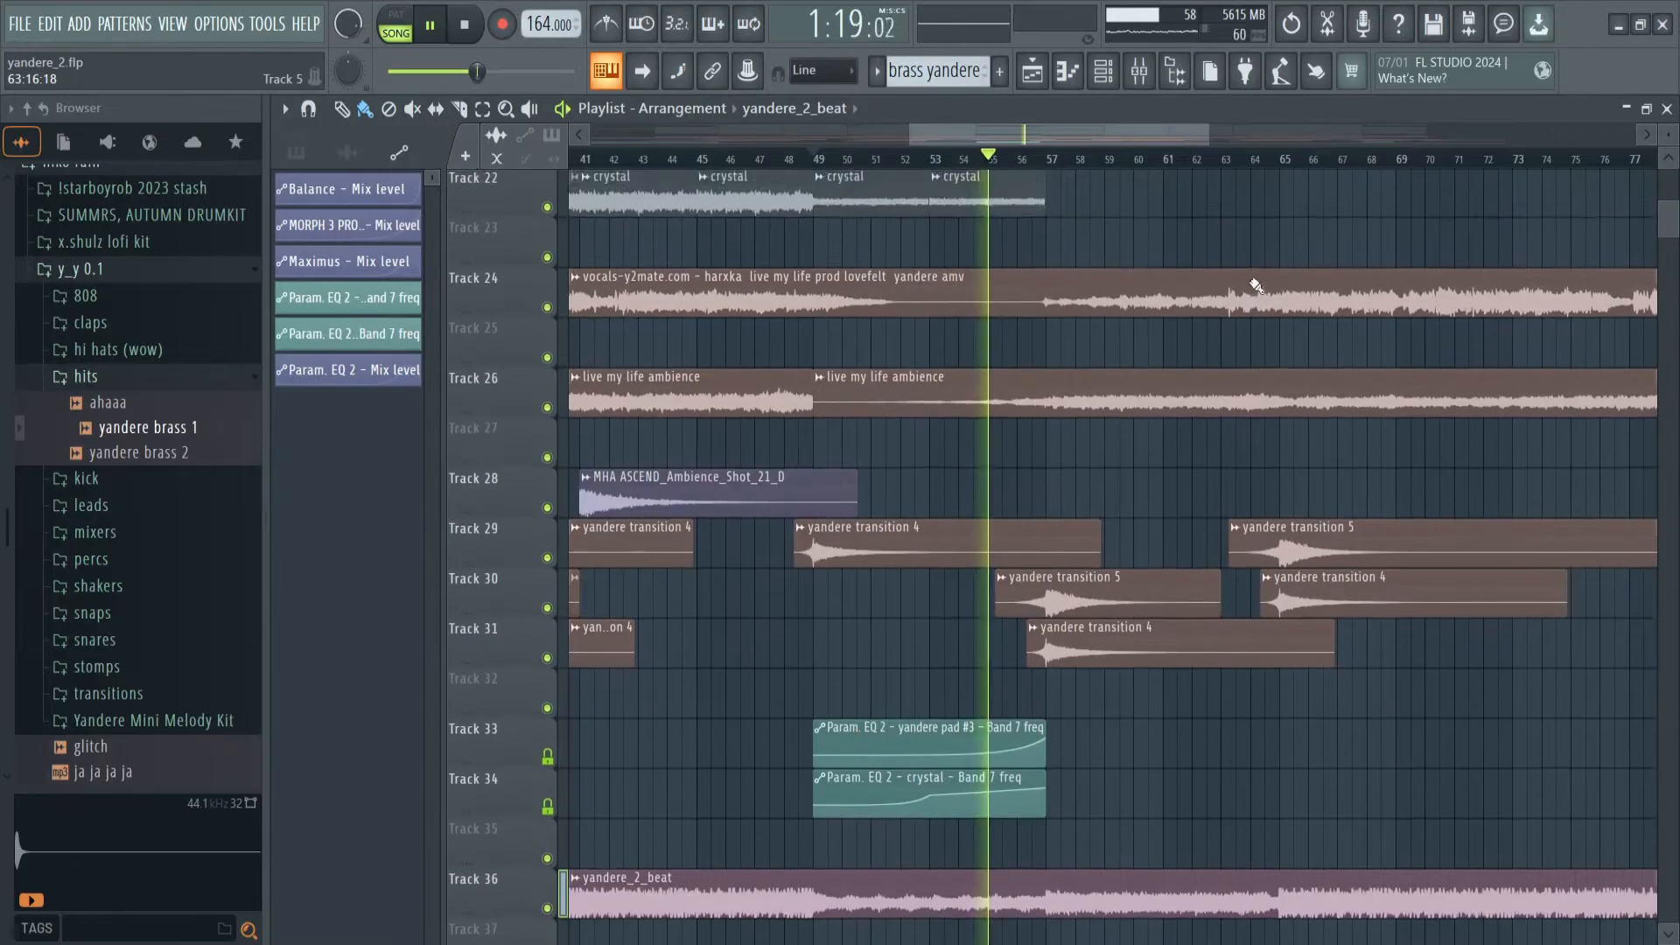
{"action": "scroll", "coordinate": [1256, 285], "scroll_direction": "up", "scroll_amount": 3}
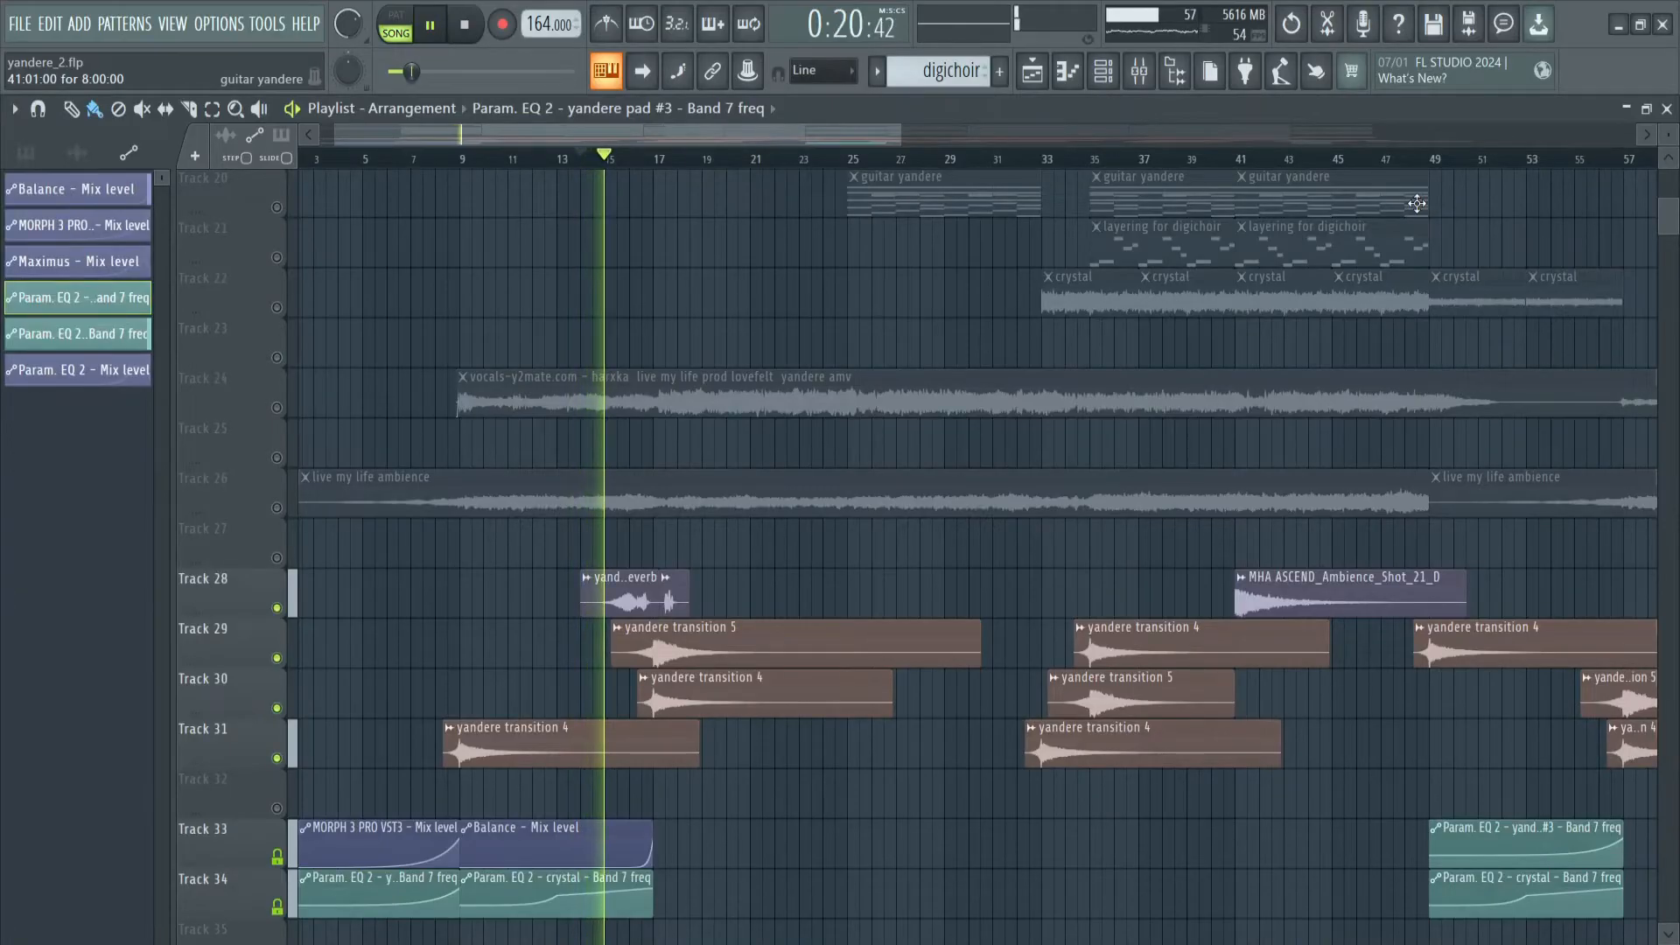
- Play the soloed transition and ambience shot tracks from bar 41
{"action": "left_click", "coordinate": [1241, 160]}
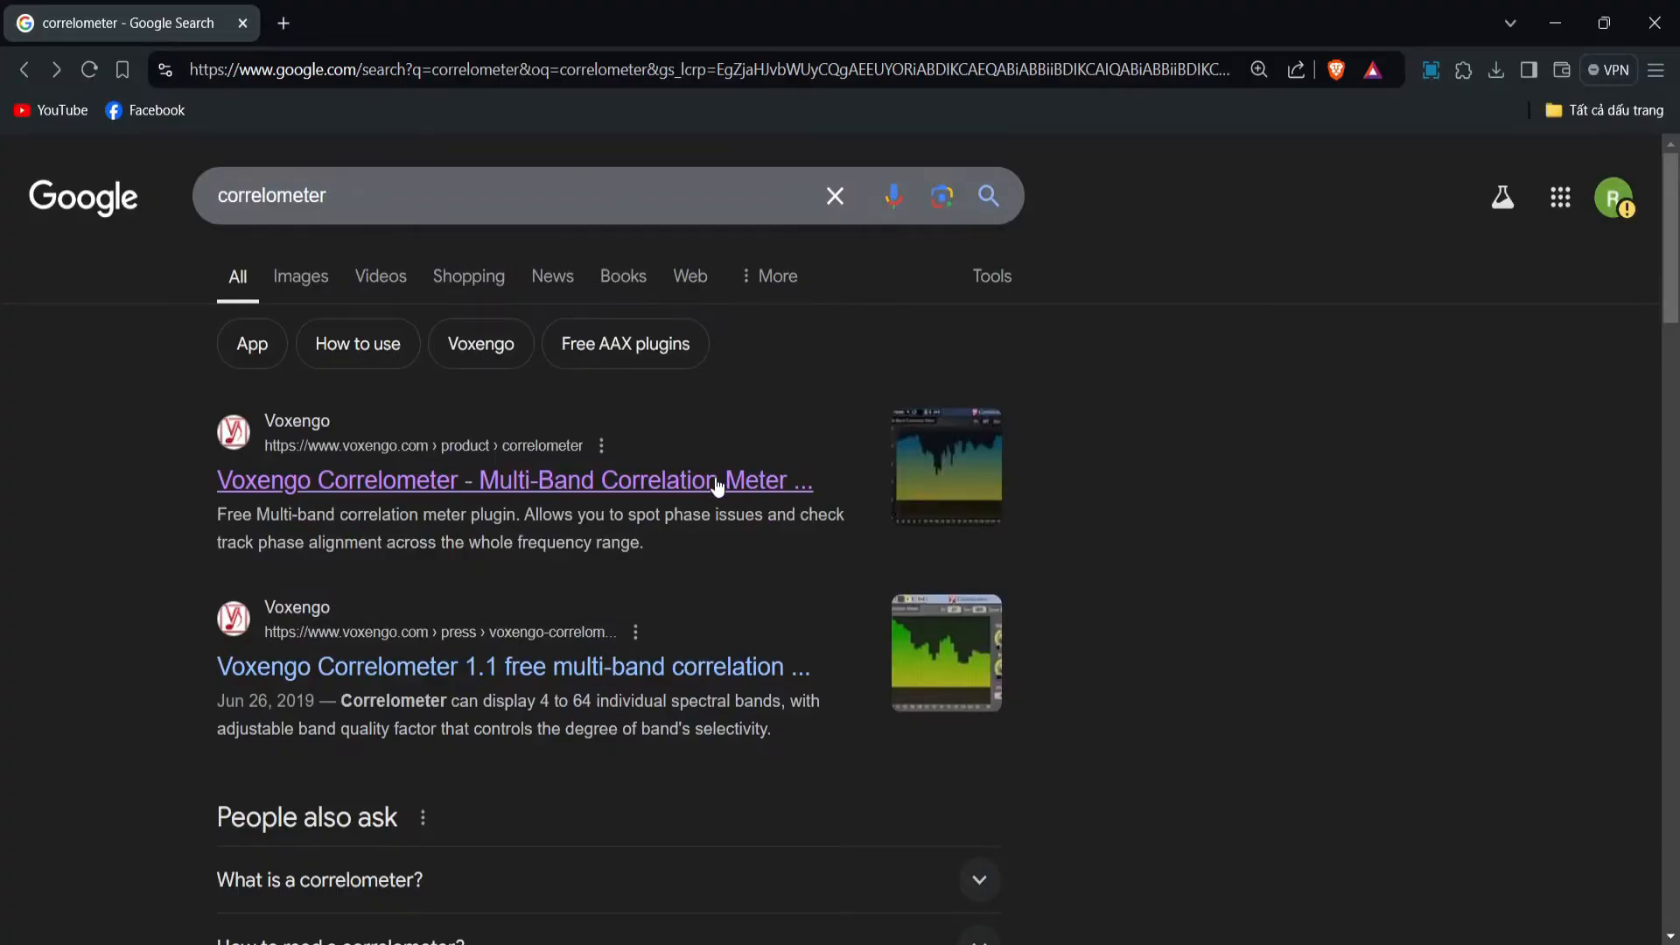
- Look through Voxengo's Correlometer product page down to the download options
{"action": "scroll", "coordinate": [1060, 555], "scroll_direction": "down", "scroll_amount": 10}
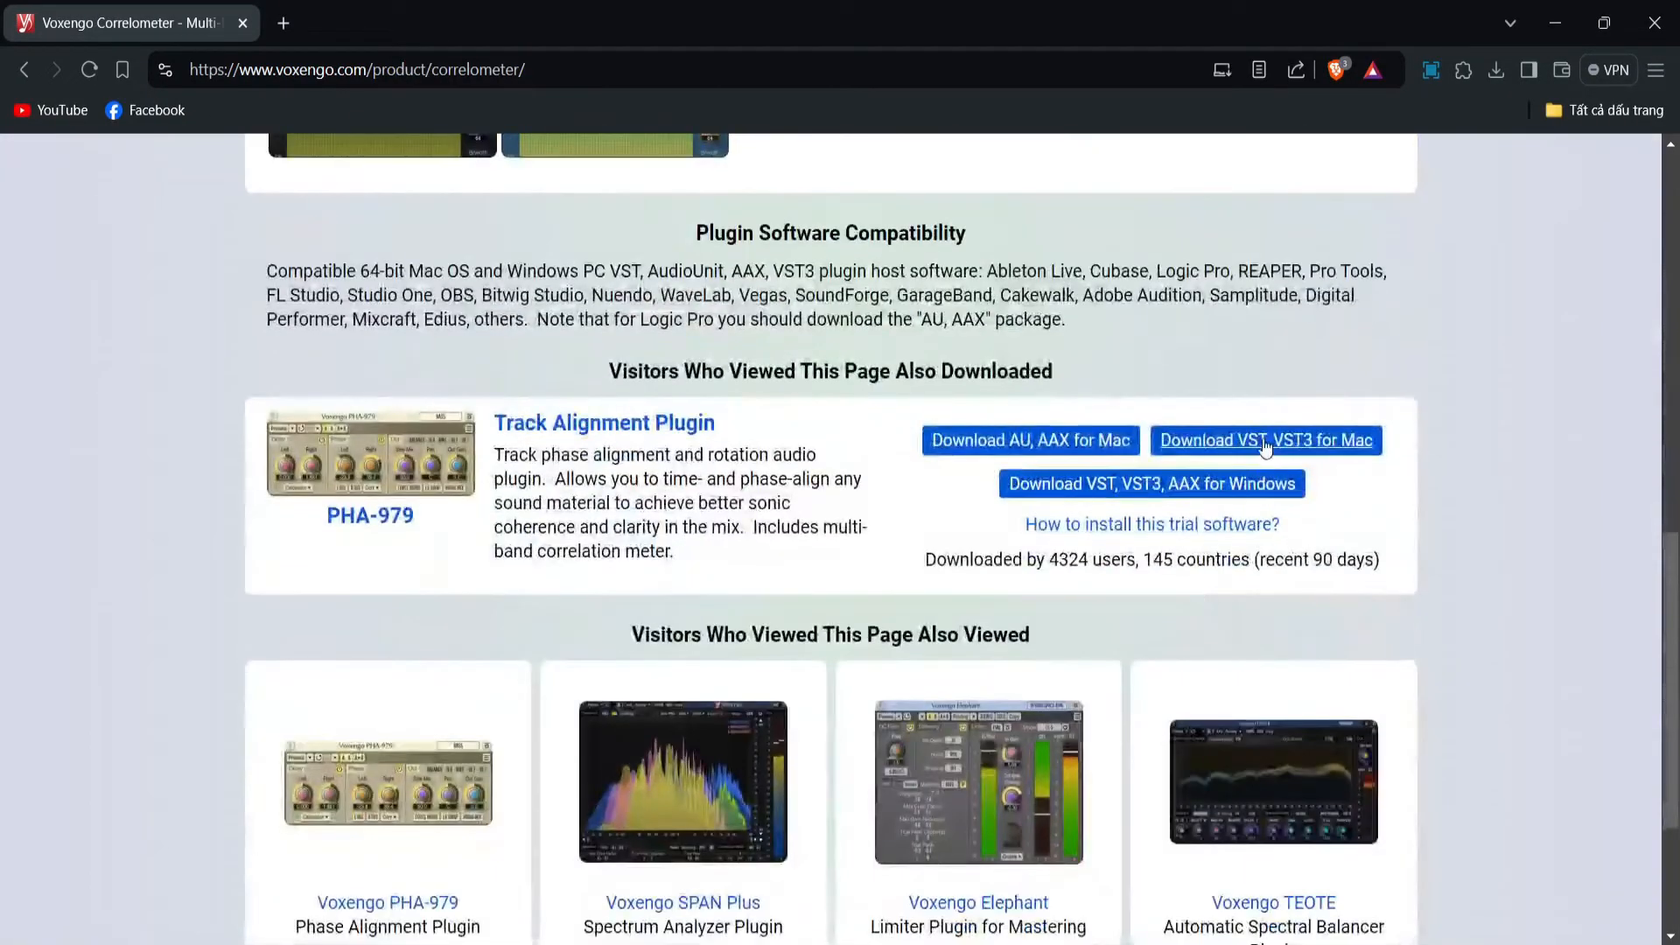
{"action": "left_click", "coordinate": [1264, 442]}
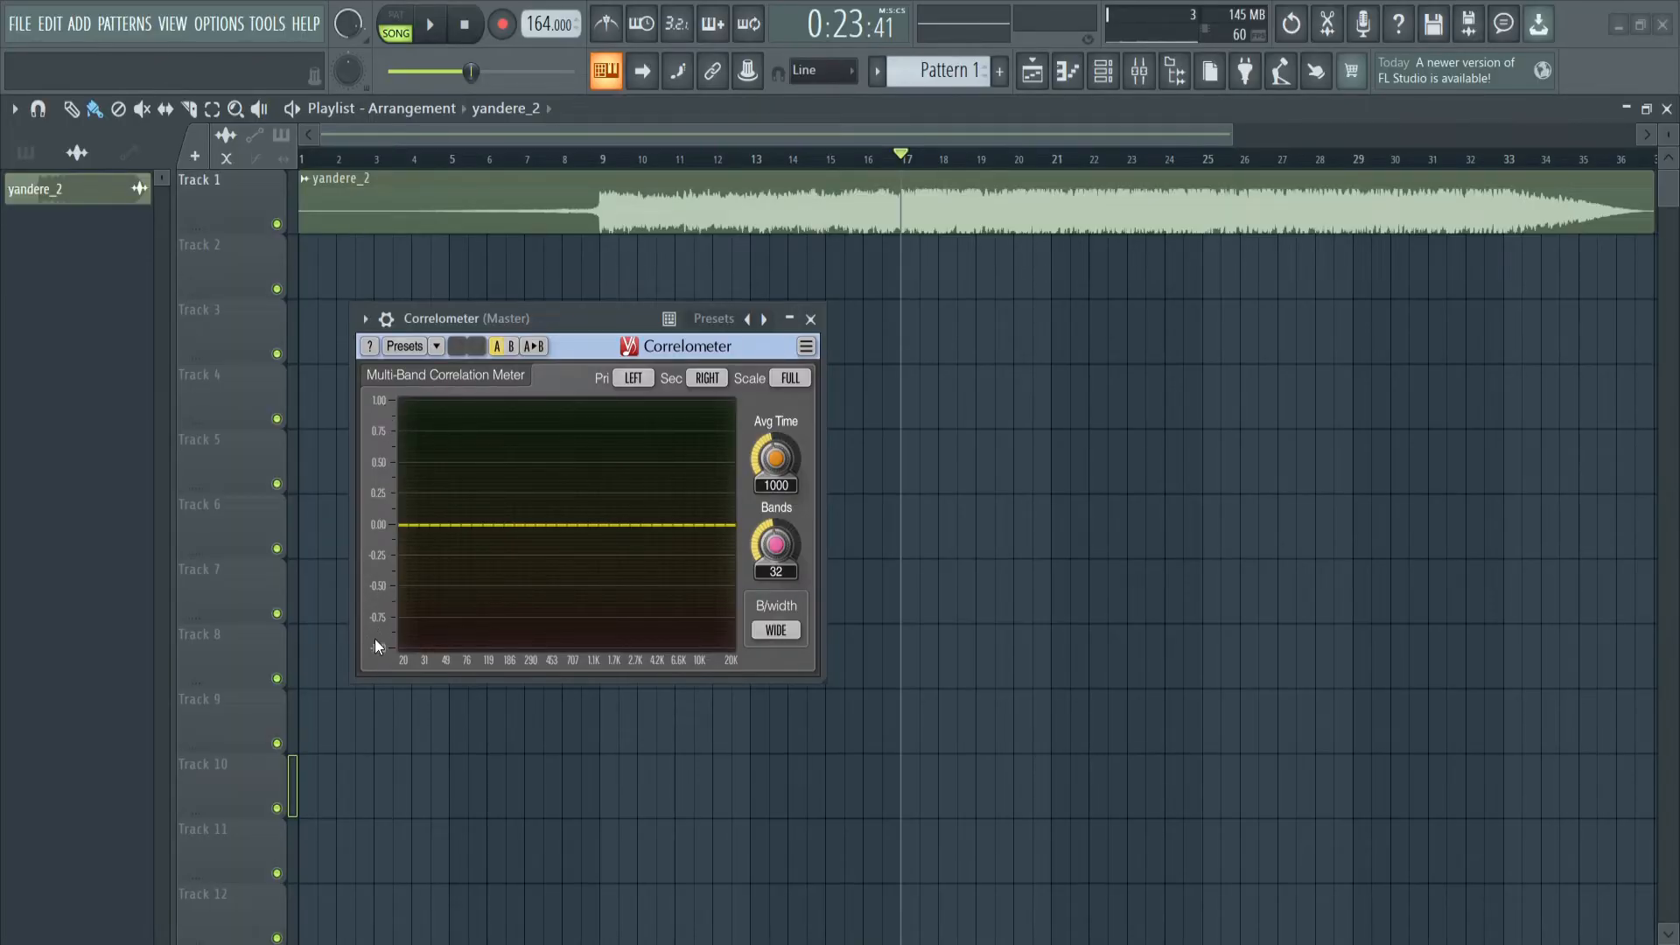
- In FL Studio, play yandere_2 and yyandere - heart on lock through the Correlometer on the master to check their correlation
{"action": "key", "text": "space"}
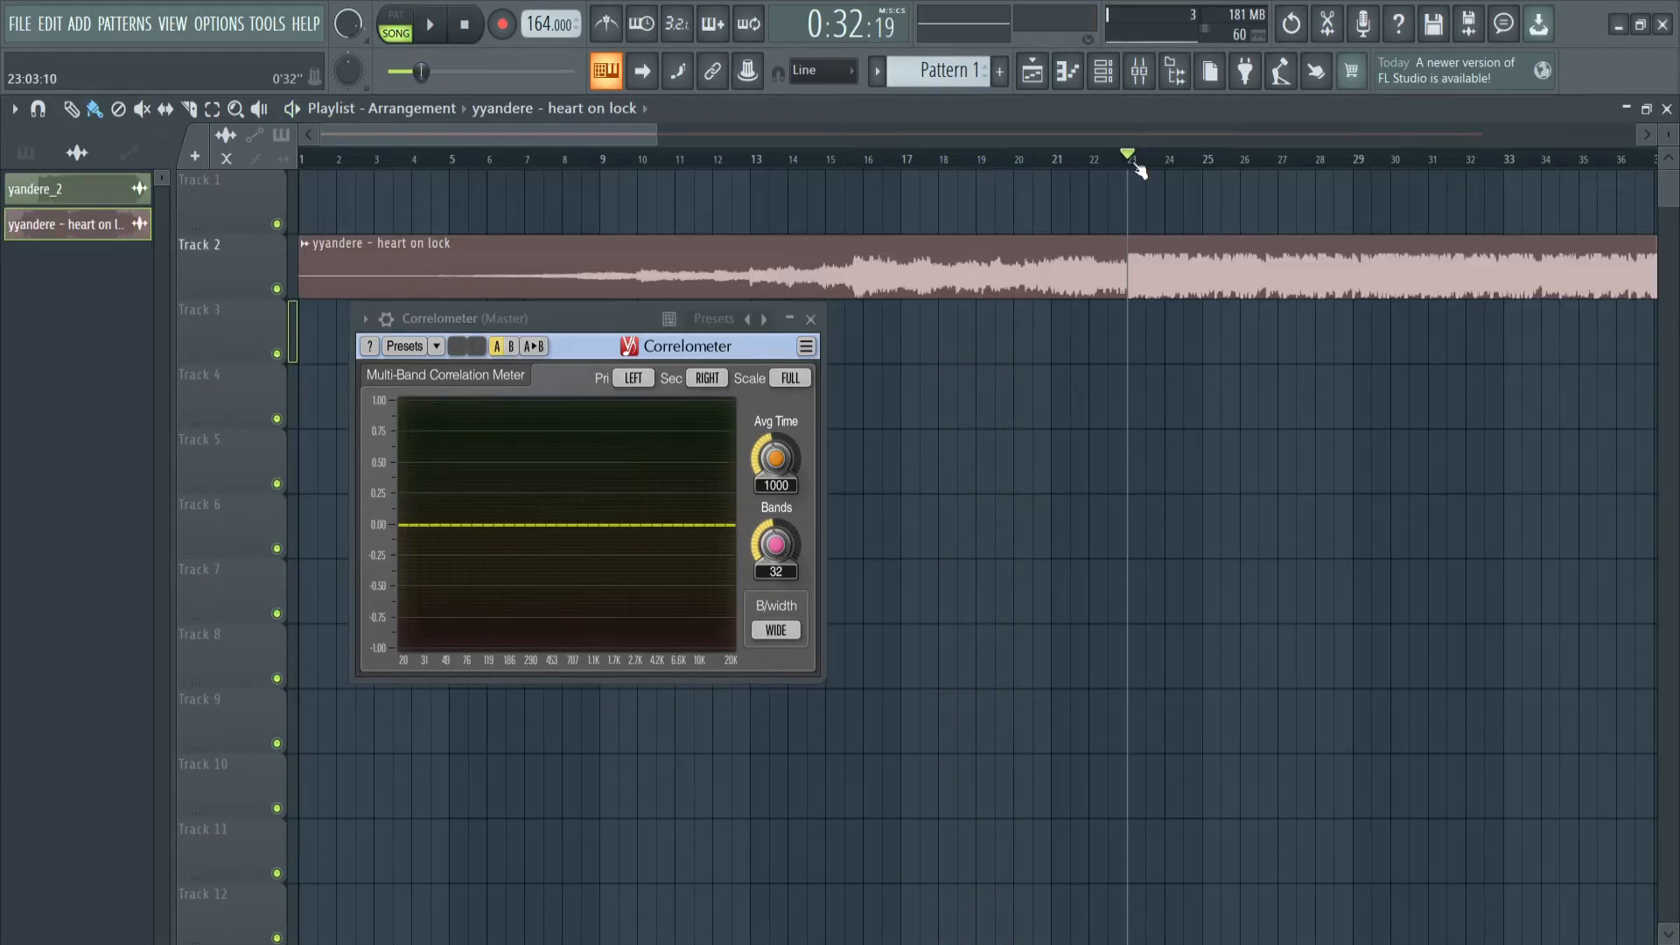
{"action": "key", "text": "space"}
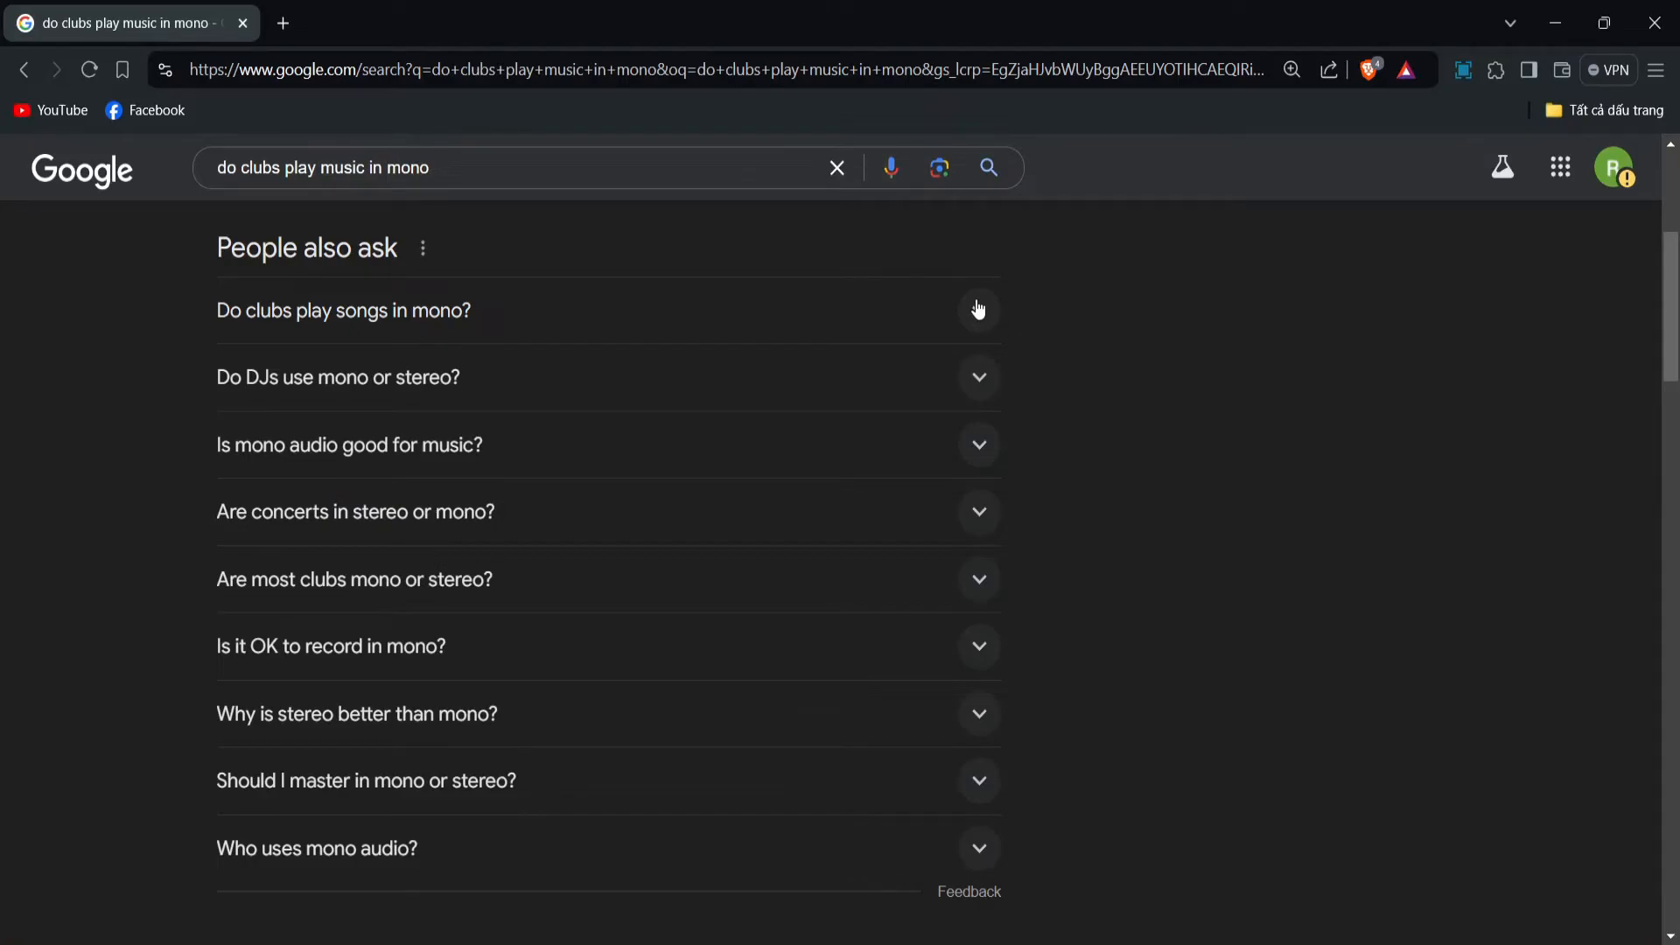
- In the browser, read the answer to "Do clubs play songs in mono?" and search YouTube for "phase issues mixing"
{"action": "left_click", "coordinate": [978, 310]}
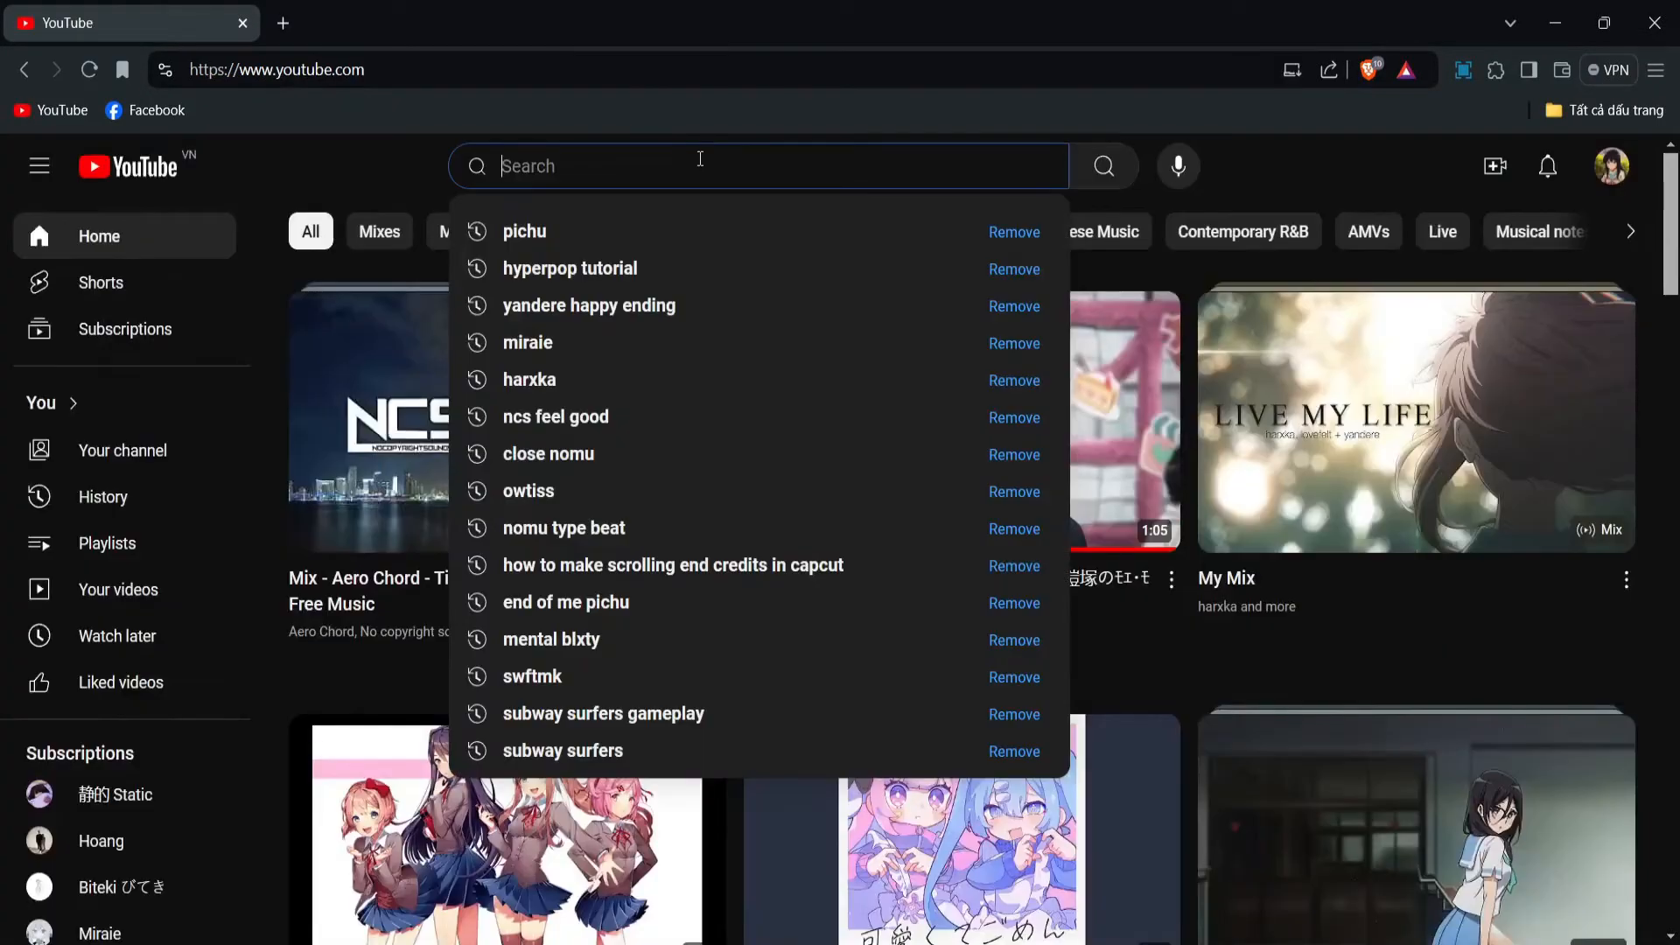
{"action": "type", "text": "phase "}
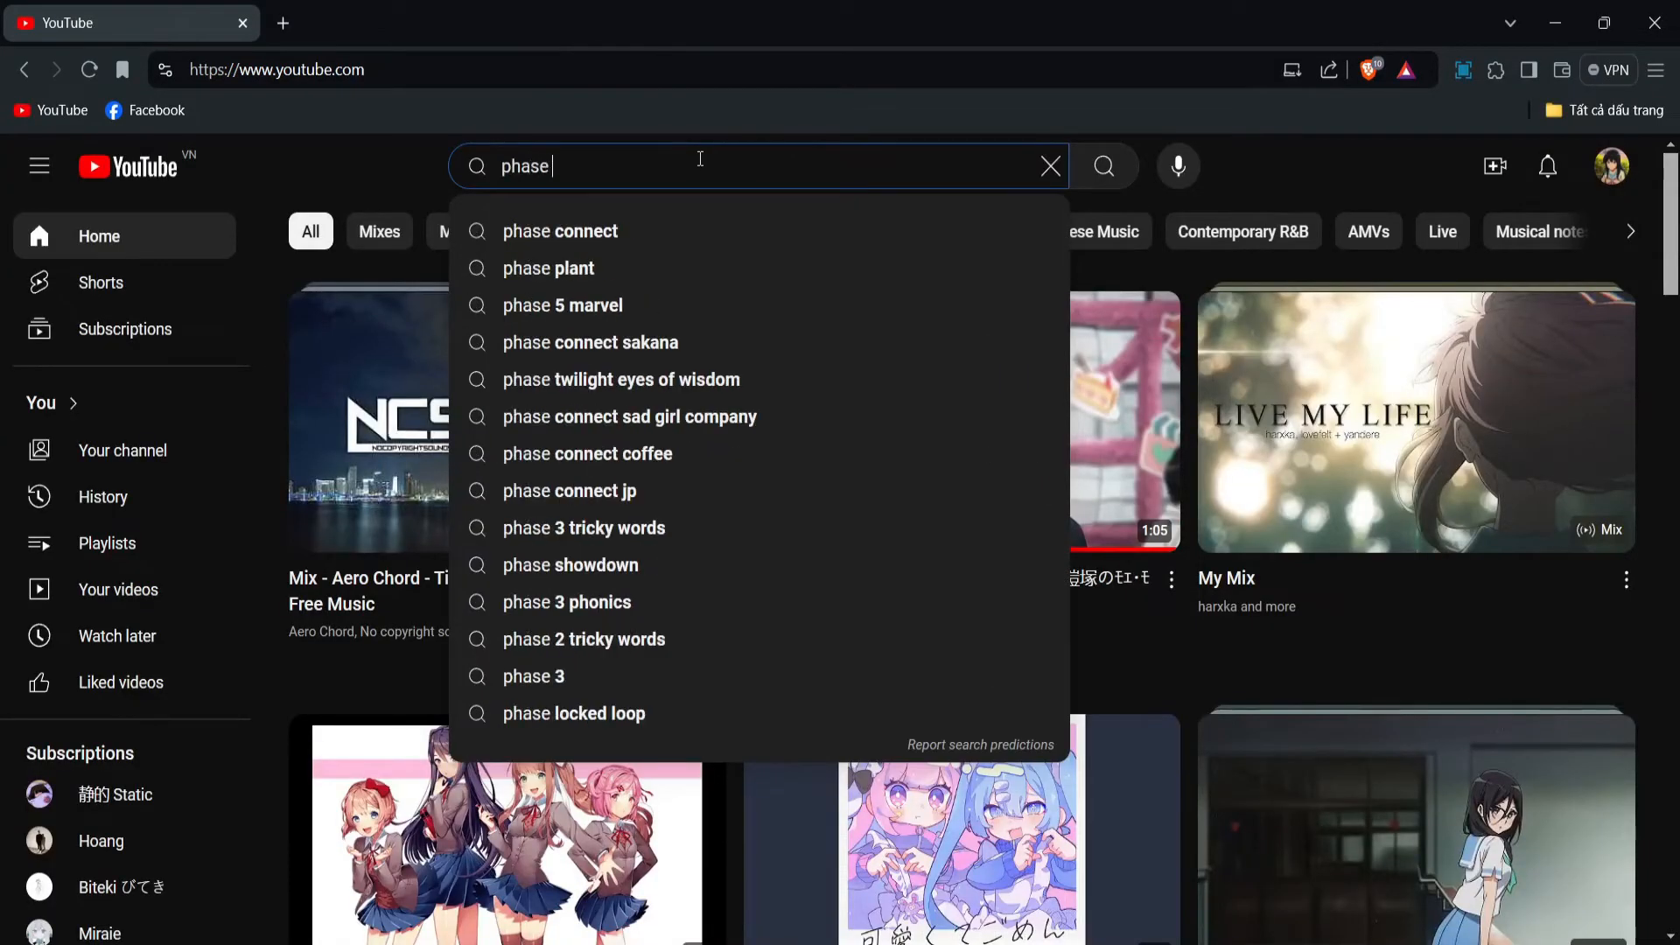
{"action": "type", "text": "issues mixing"}
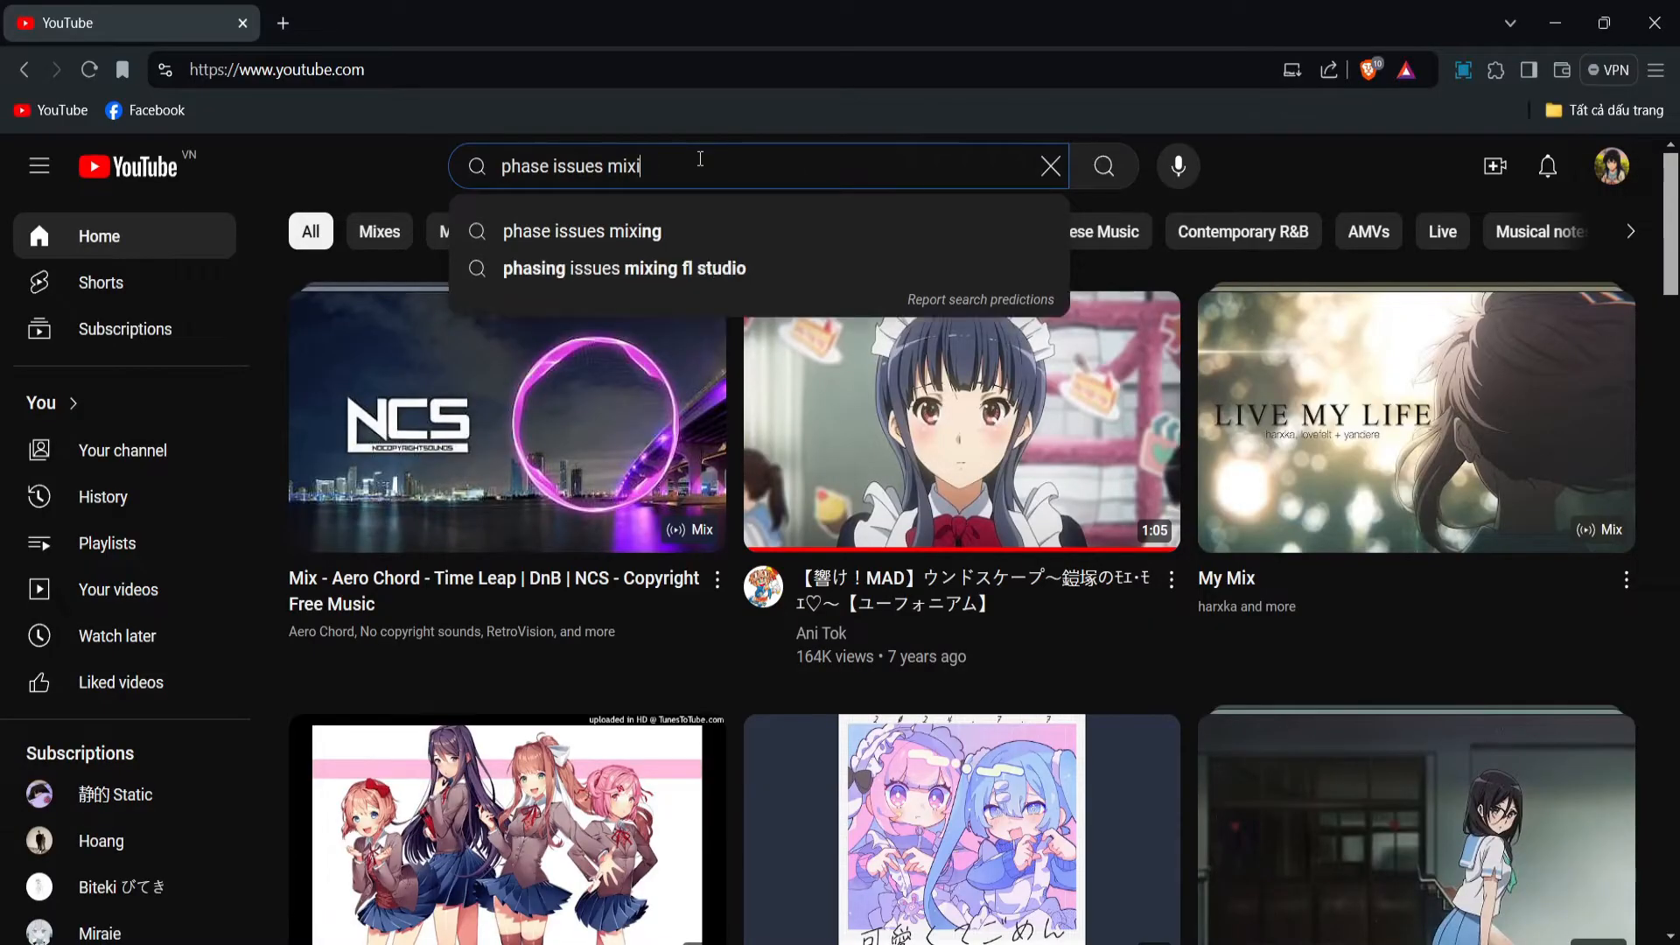
{"action": "key", "text": "Return"}
{"action": "scroll", "coordinate": [766, 338], "scroll_direction": "down", "scroll_amount": 10}
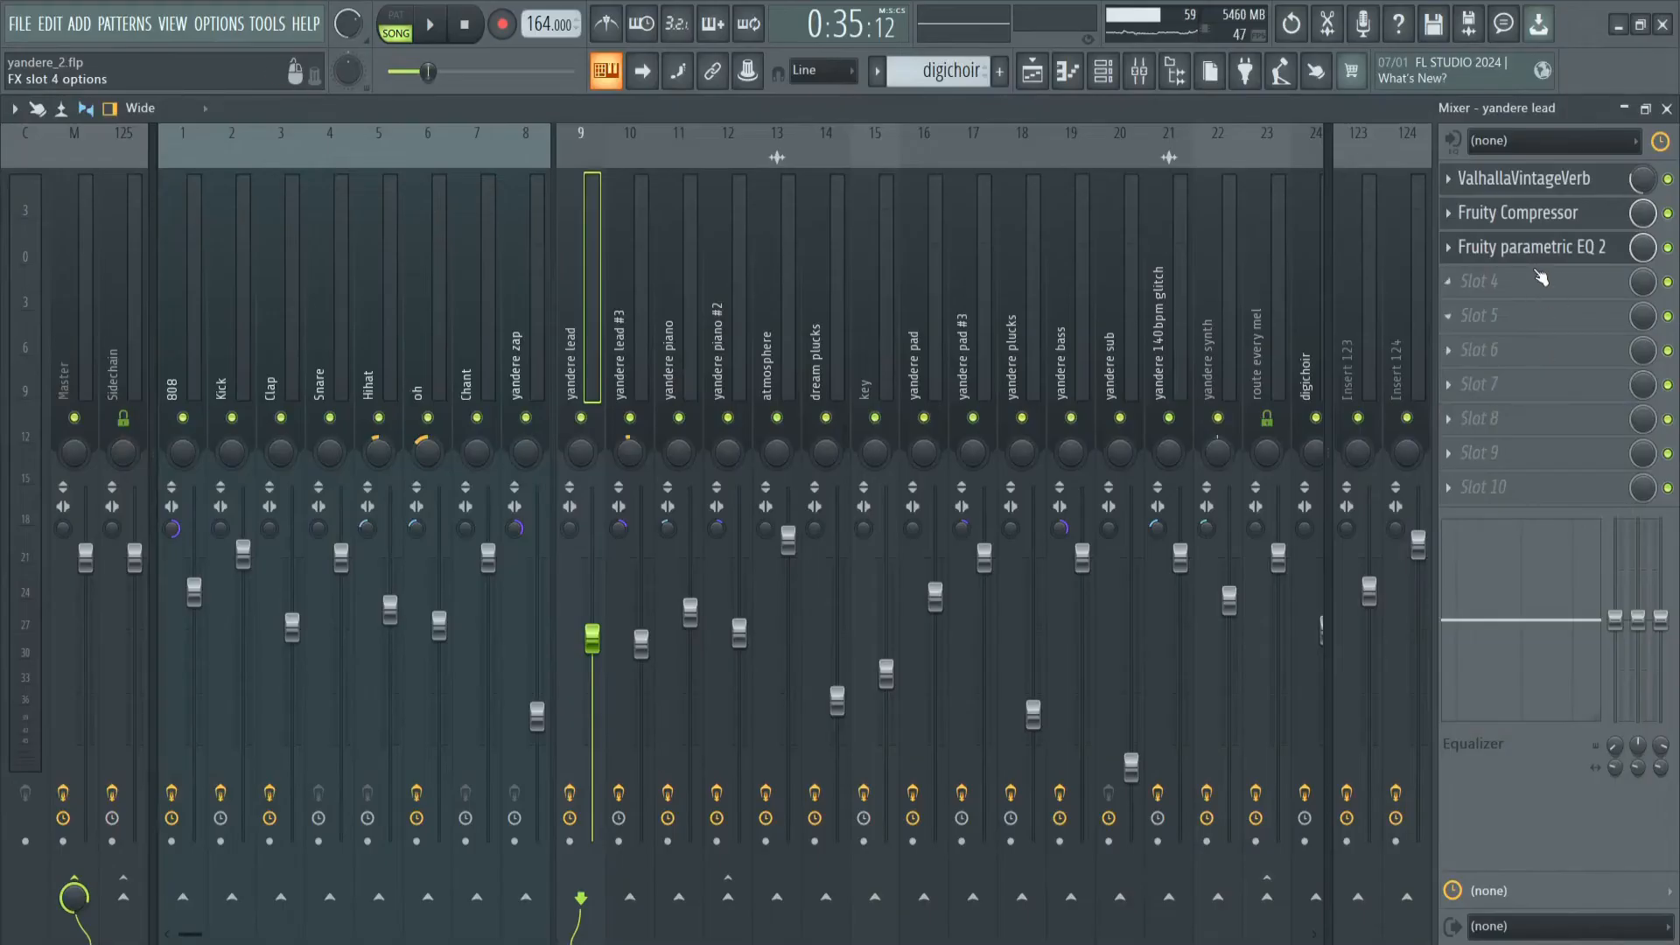
- In FL Studio's mixer, show Fruity parametric EQ 2 on yandere lead and yandere piano, and Fruity Compressor on yandere lead
{"action": "left_click", "coordinate": [1522, 246]}
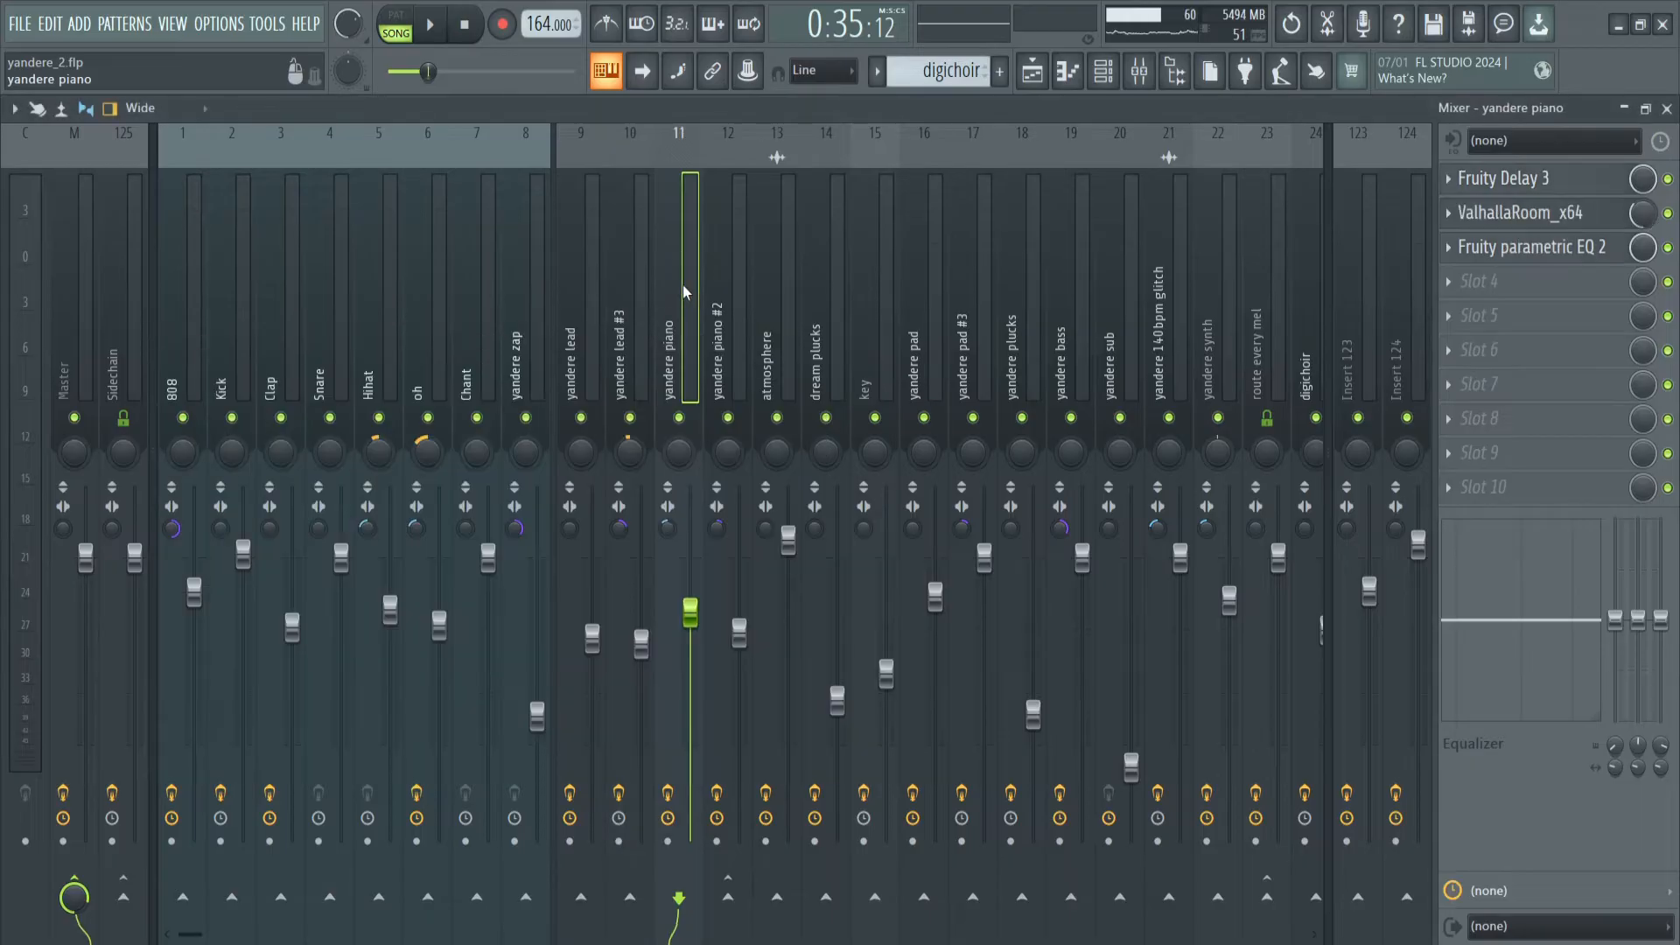
{"action": "left_click", "coordinate": [1522, 247]}
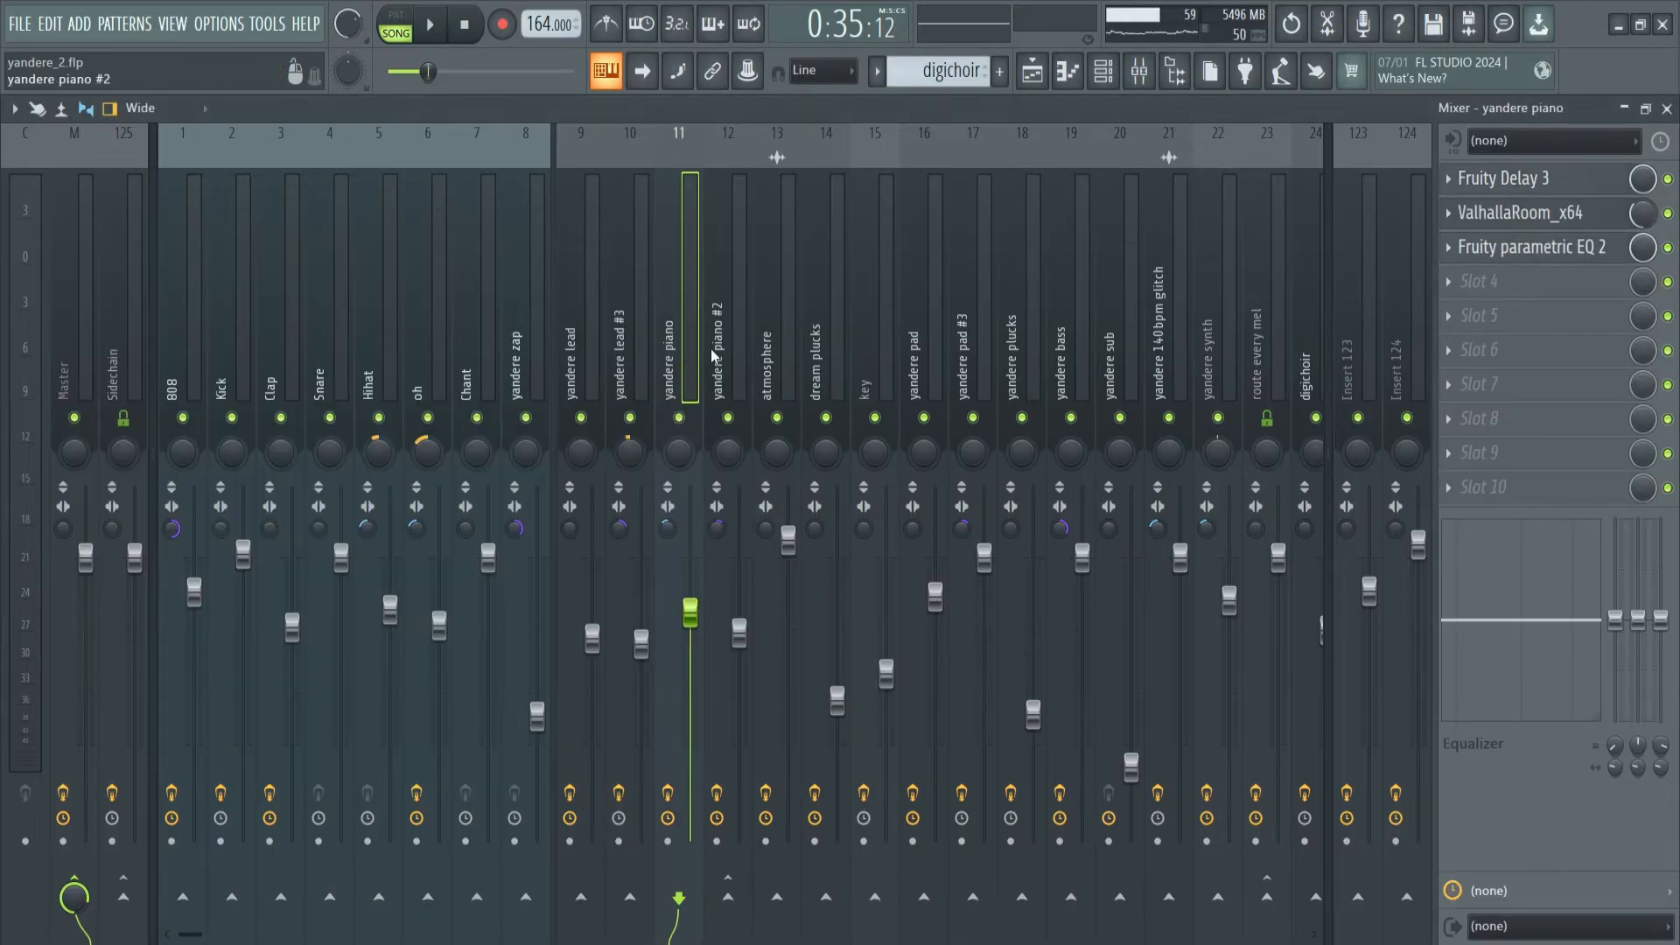
{"action": "left_click", "coordinate": [713, 354]}
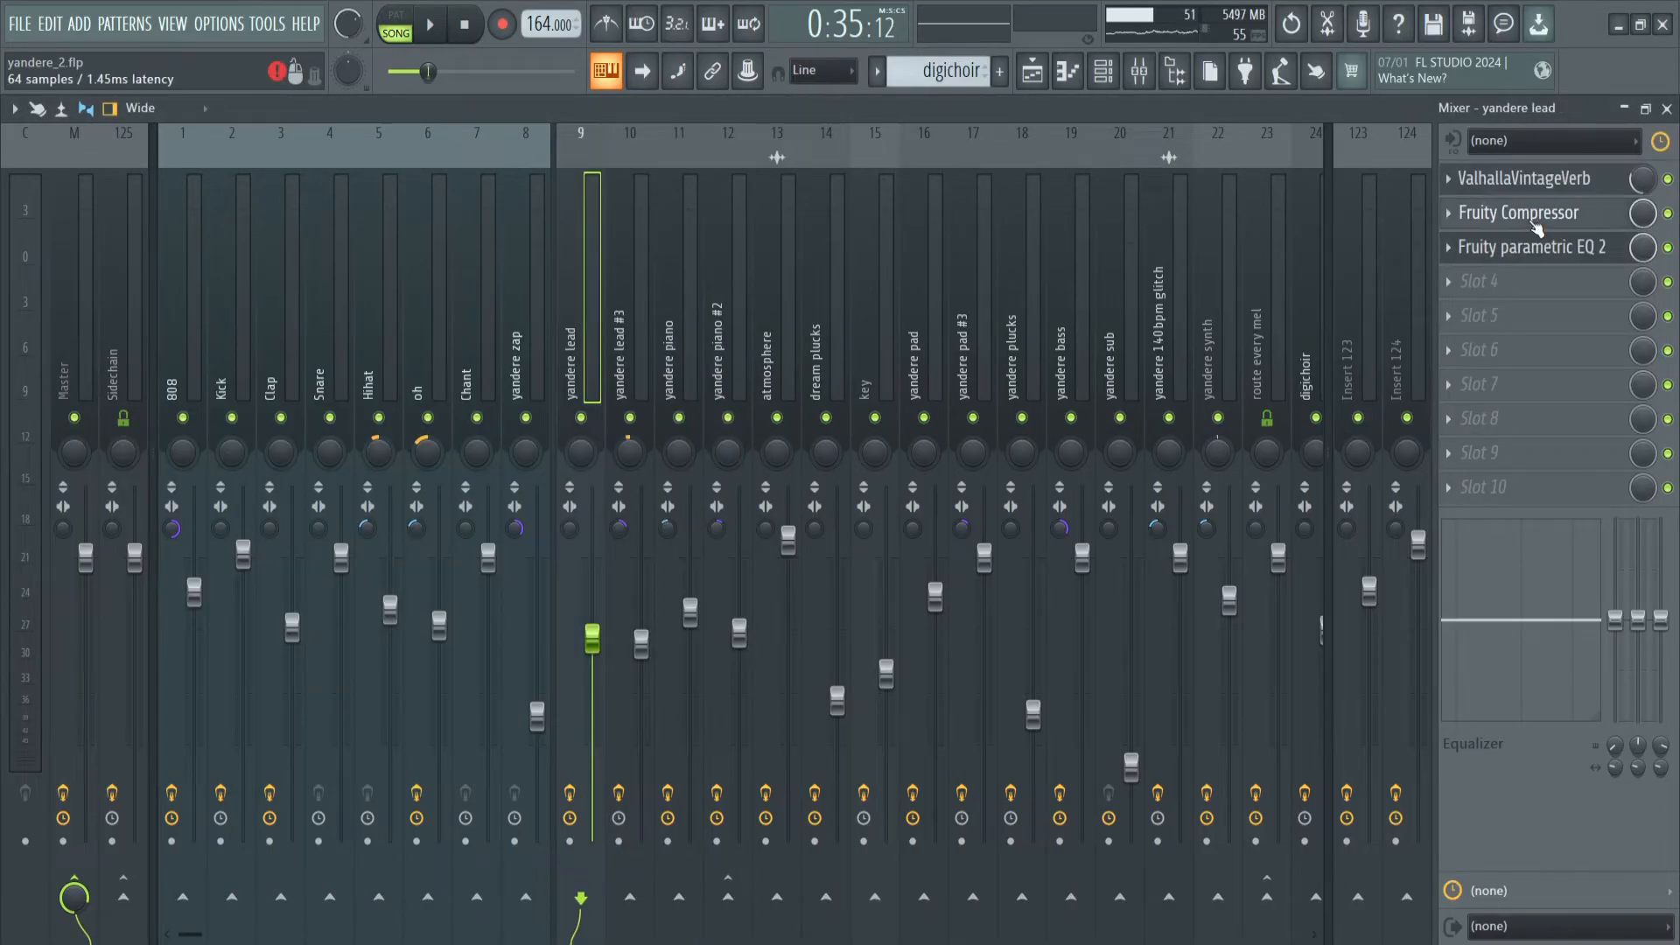
{"action": "left_click", "coordinate": [1535, 220]}
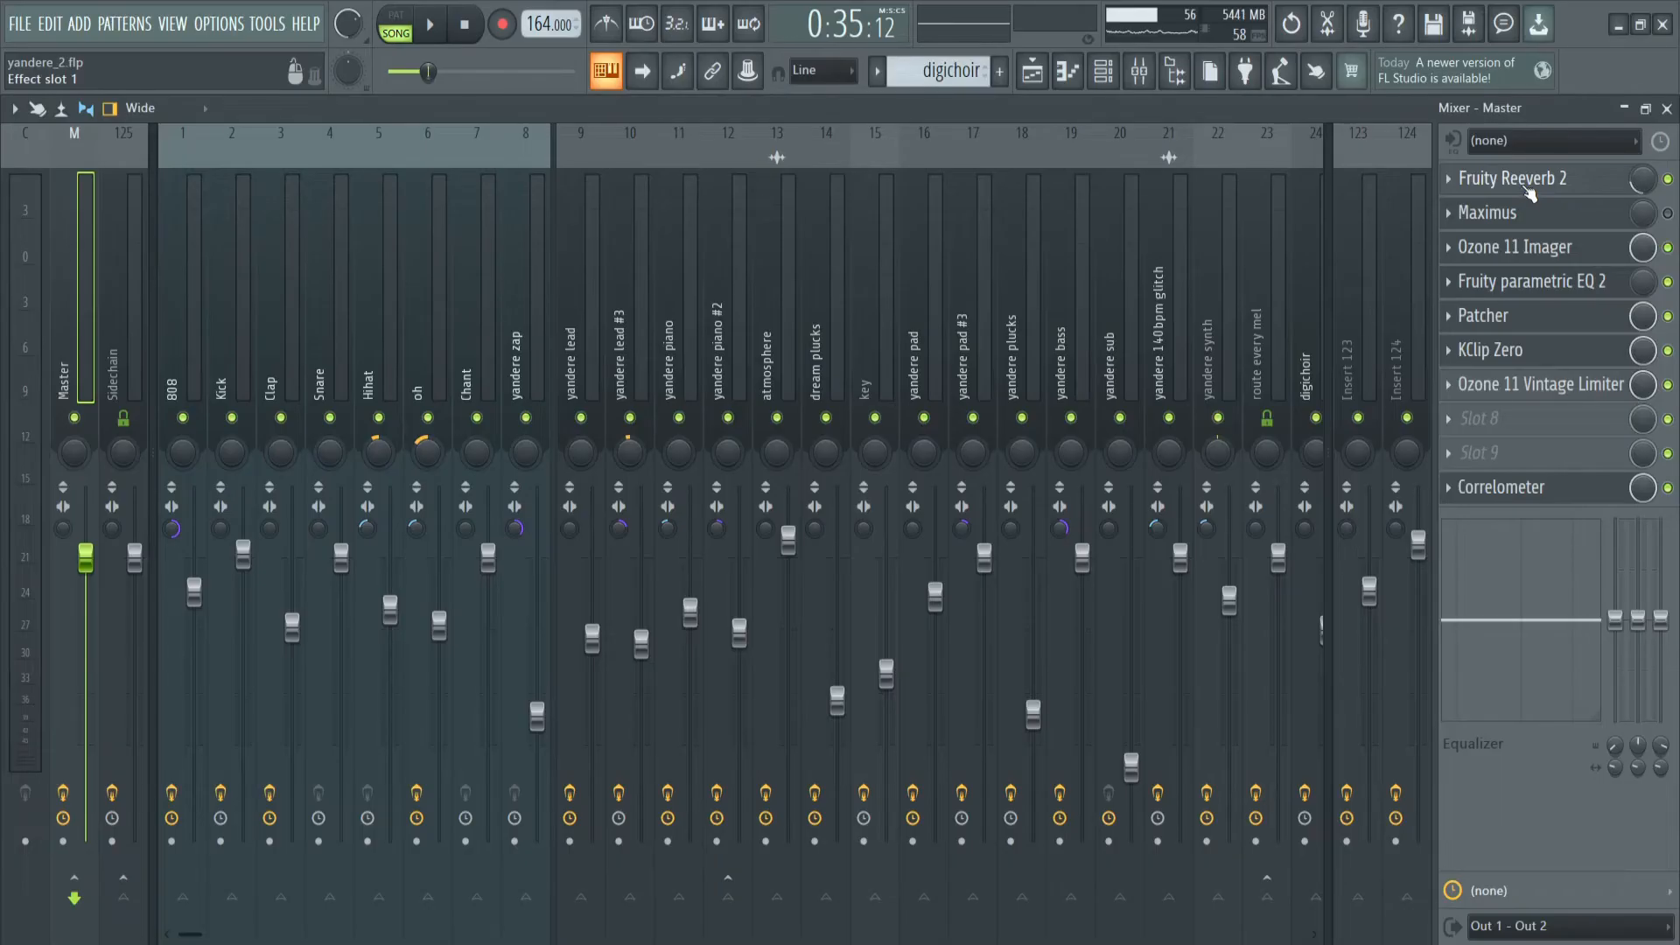
- Show the settings of Fruity Reeverb 2 and Ozone 11 Imager on the master
{"action": "left_click", "coordinate": [1525, 188]}
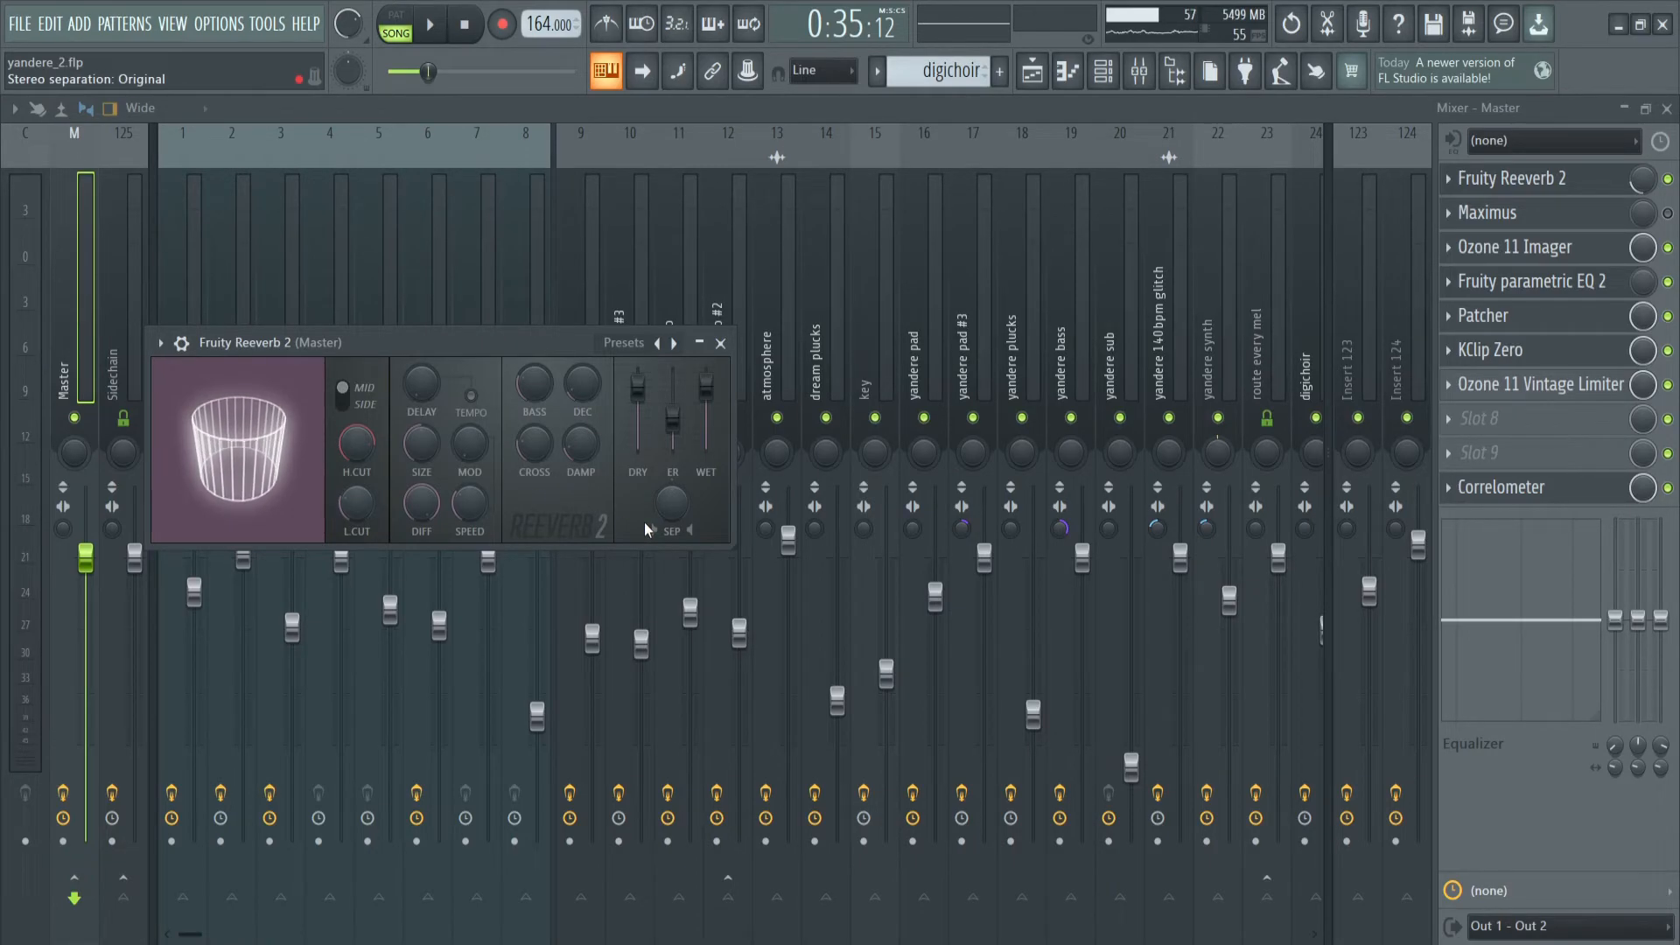
{"action": "left_click", "coordinate": [720, 342]}
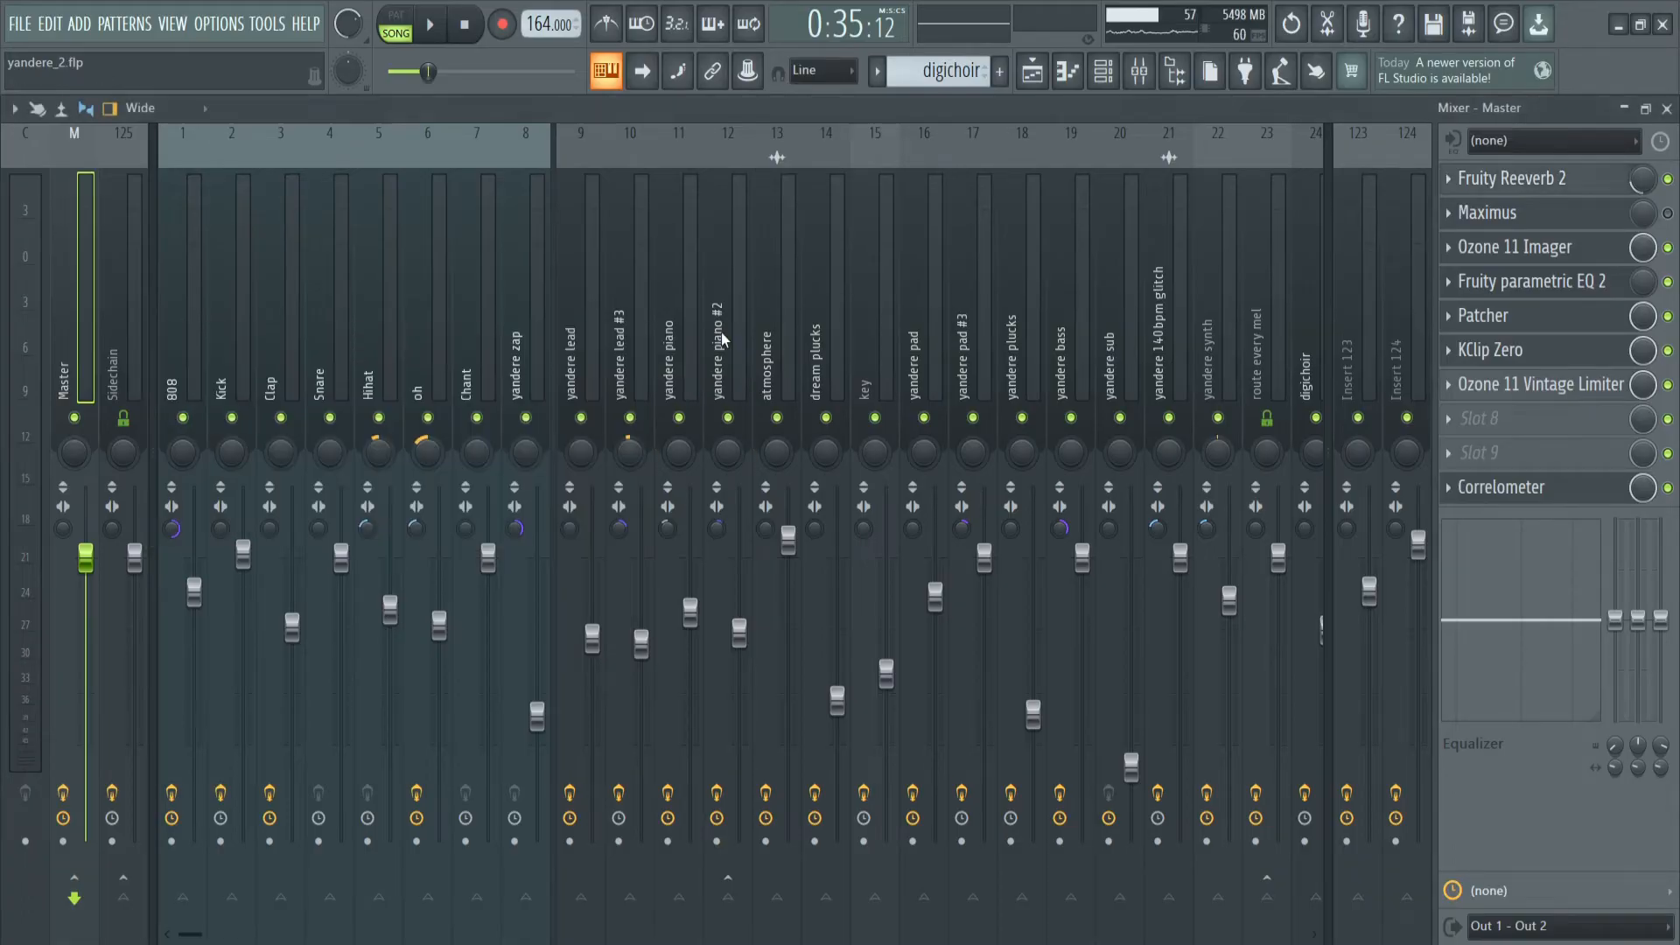
{"action": "left_click", "coordinate": [1539, 254]}
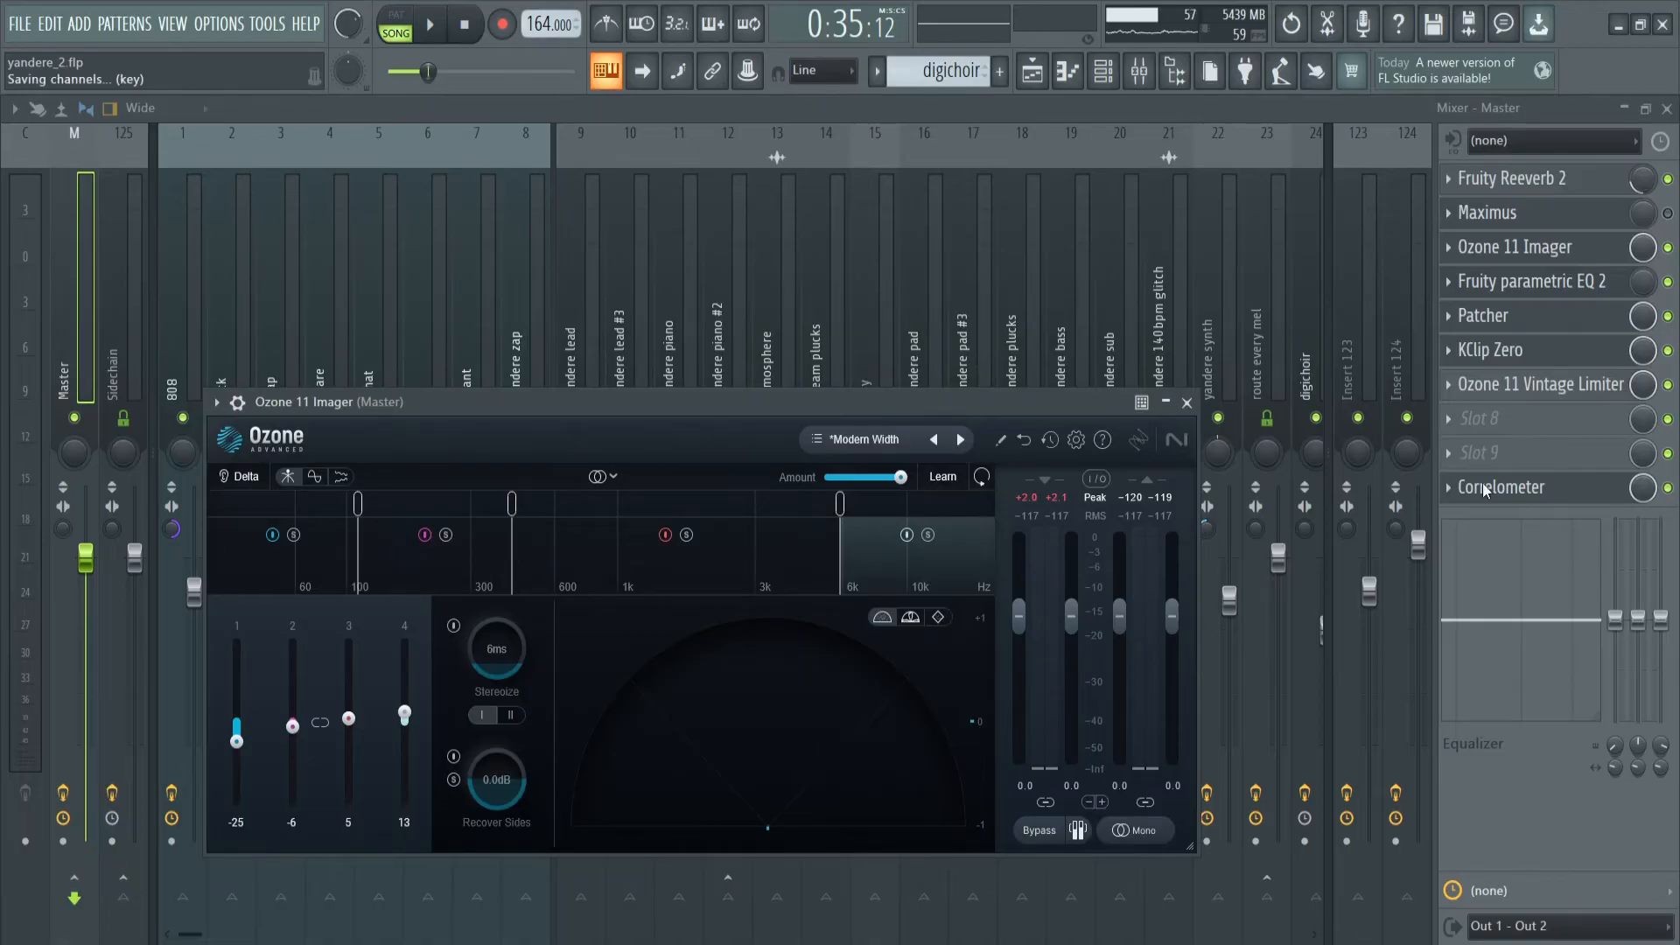
- Open the master's Patcher, view its preset list and show the SIDE equalizer's curve inside it
{"action": "left_click", "coordinate": [1572, 314]}
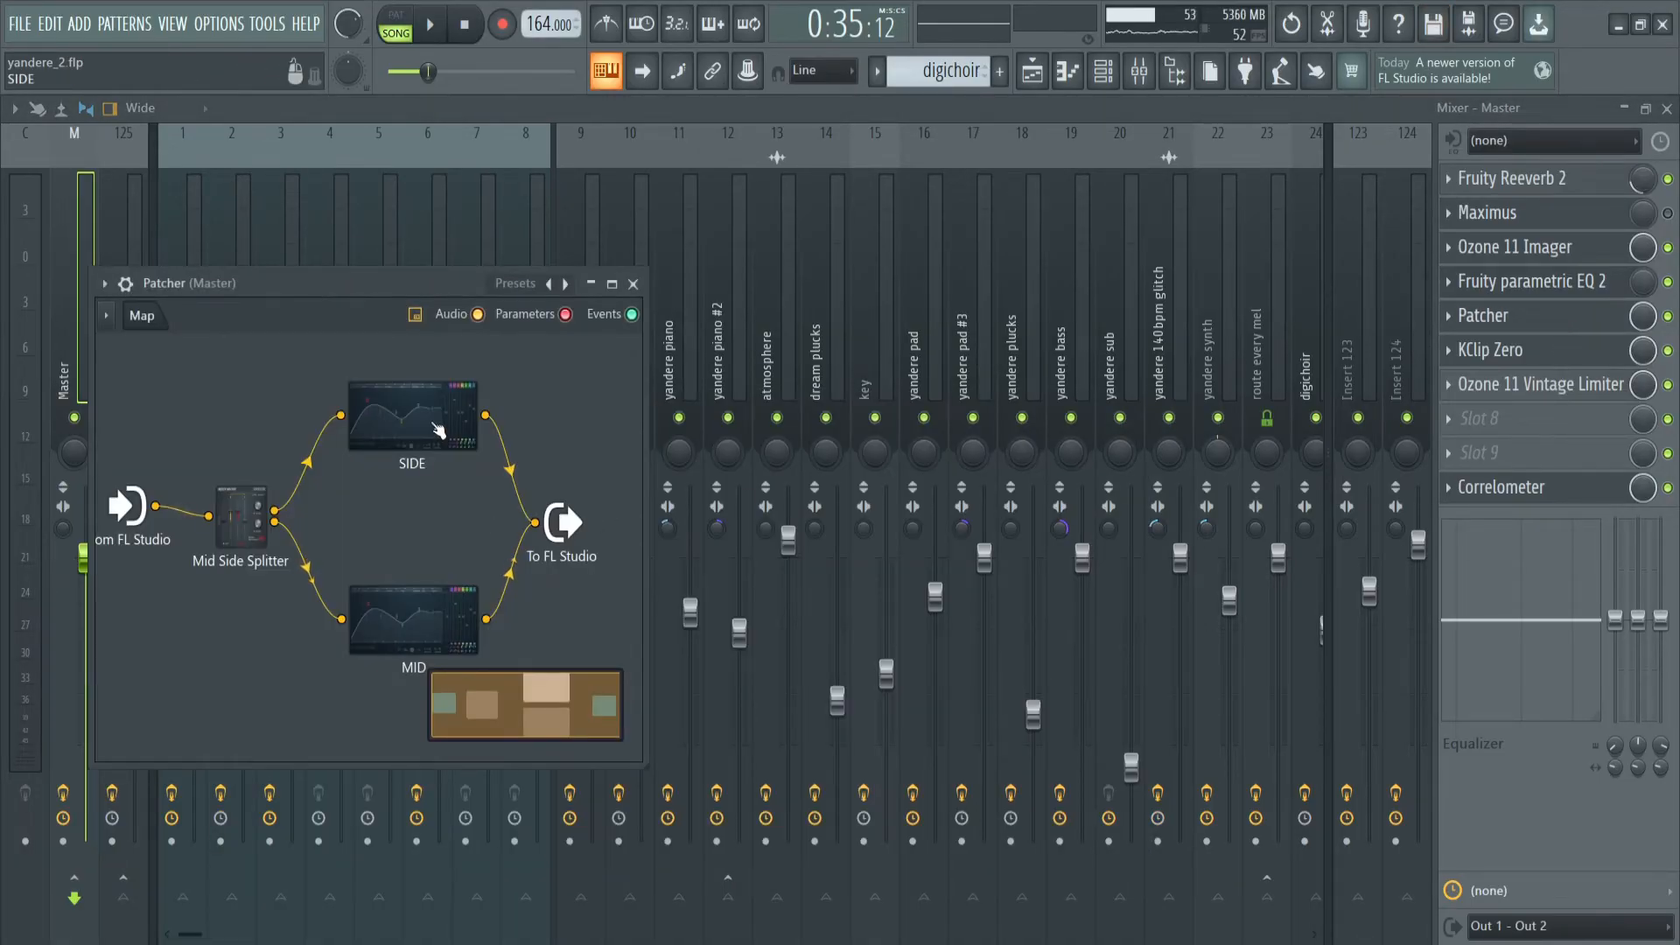
{"action": "left_click_drag", "start_coordinate": [398, 282], "coordinate": [825, 311]}
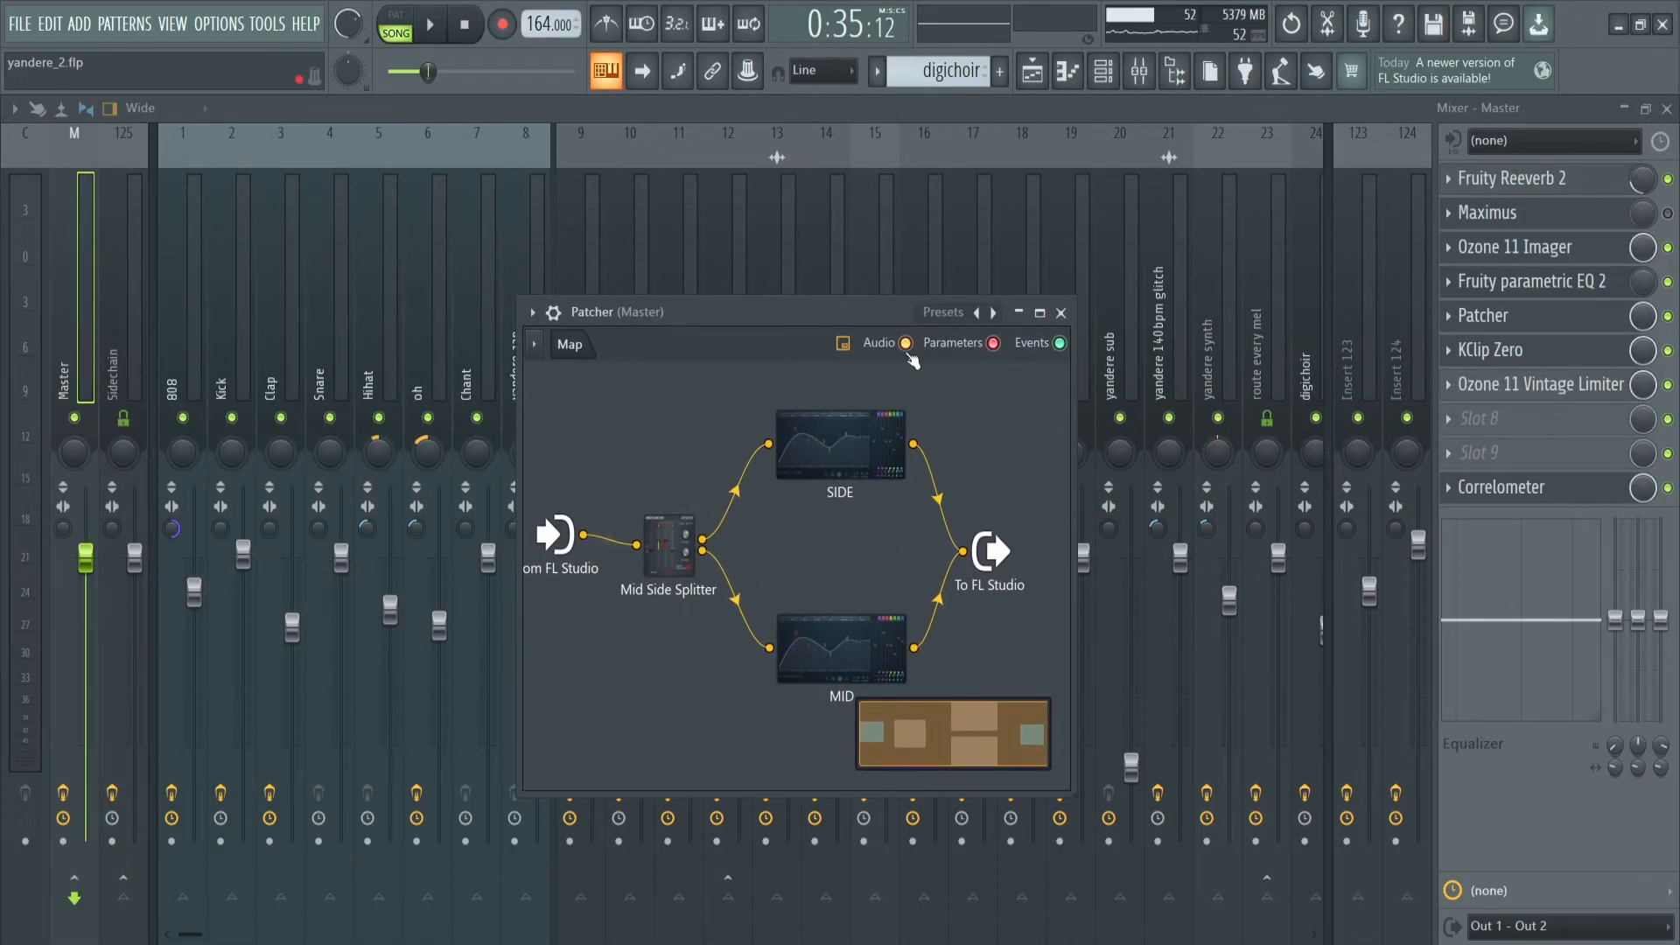
{"action": "left_click", "coordinate": [949, 316]}
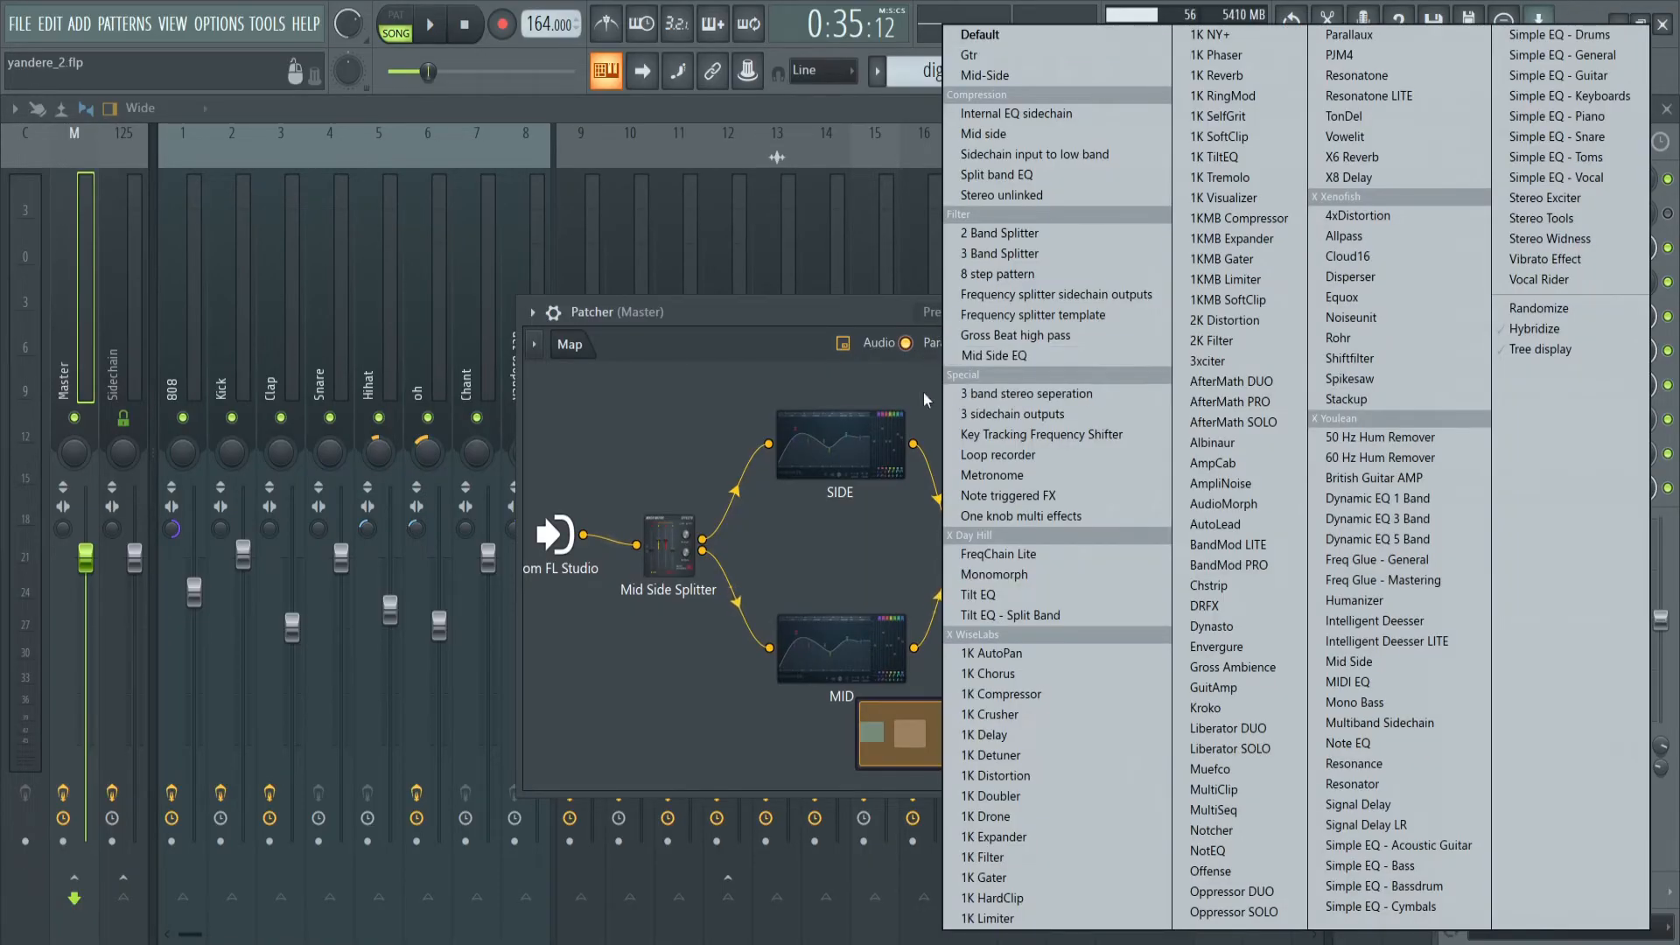
{"action": "left_click", "coordinate": [831, 439]}
{"action": "double_click", "coordinate": [831, 439]}
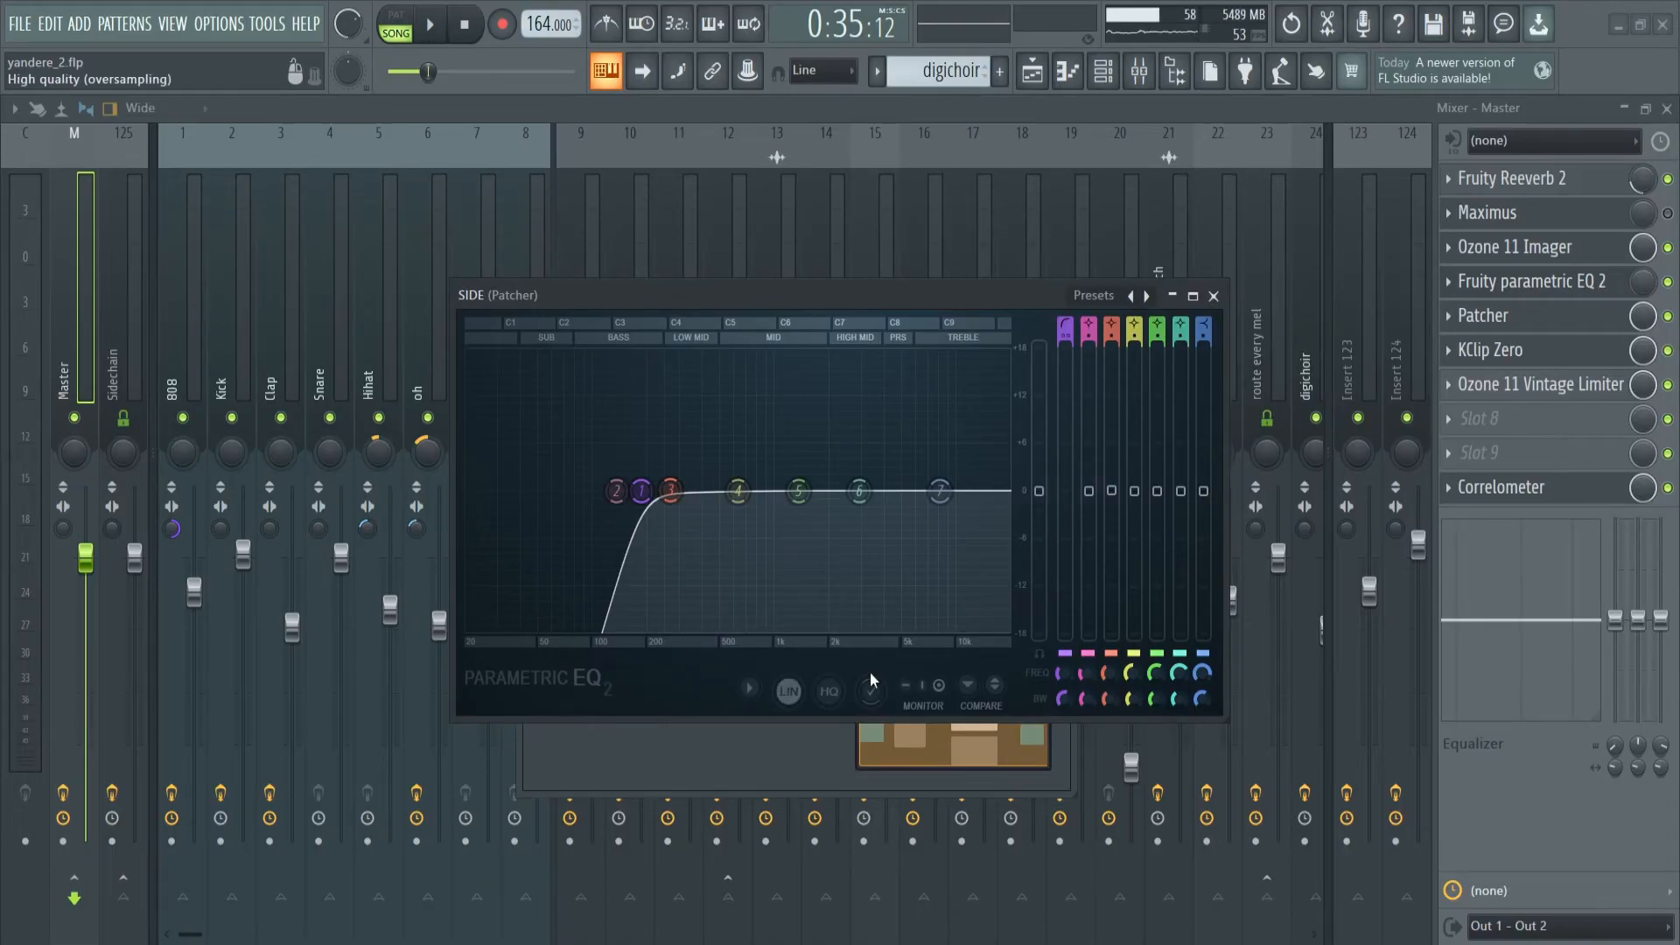
- Set KClip Zero's input gain on the master to 4.1 dB with the linked output at -4.1 dB, and open Ozone 11 Vintage Limiter
{"action": "left_click", "coordinate": [1496, 351]}
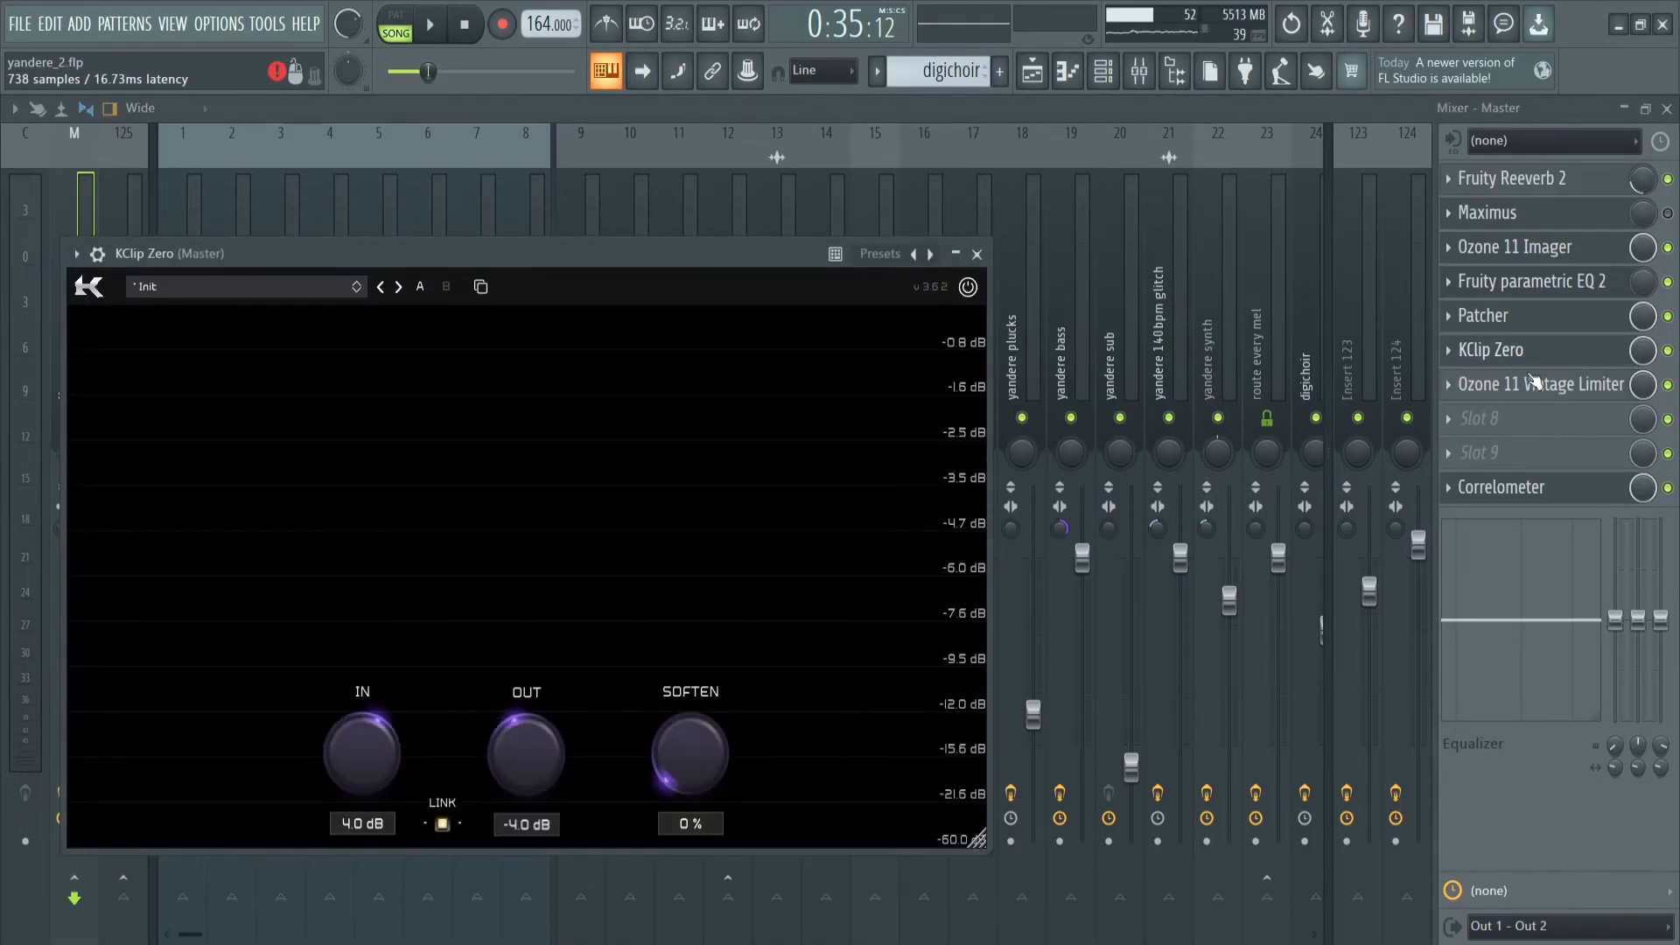
{"action": "mouse_move", "coordinate": [386, 759]}
{"action": "left_mouse_down"}
{"action": "mouse_move", "coordinate": [387, 679]}
{"action": "mouse_move", "coordinate": [401, 758]}
{"action": "left_mouse_up"}
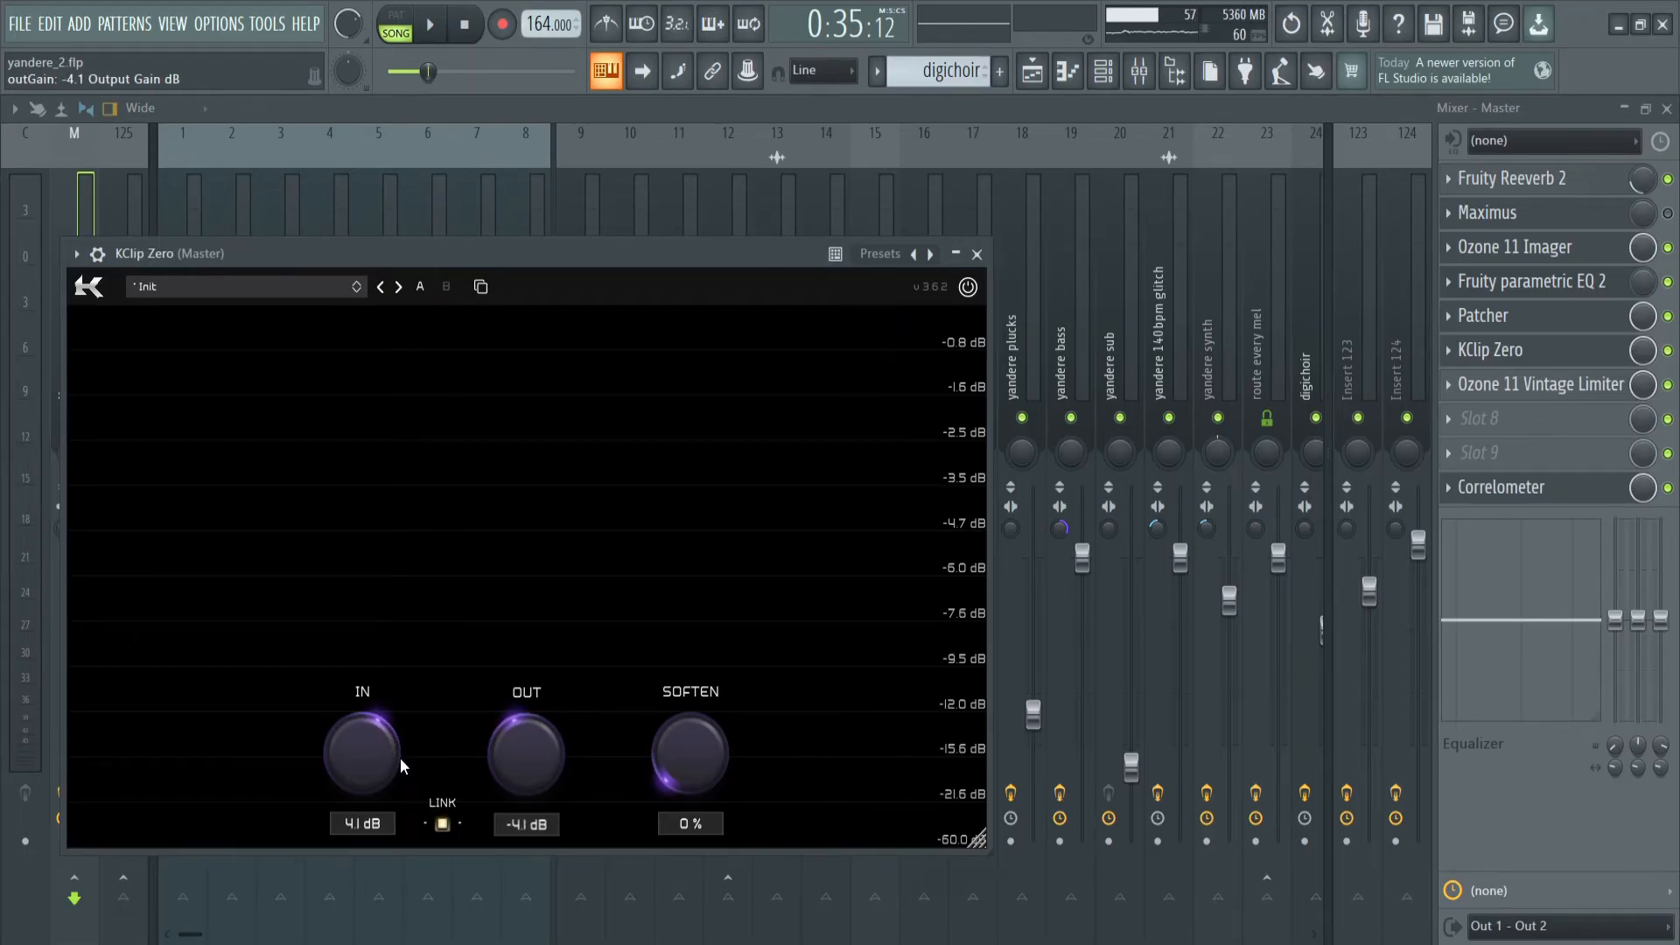
{"action": "left_click", "coordinate": [1531, 394]}
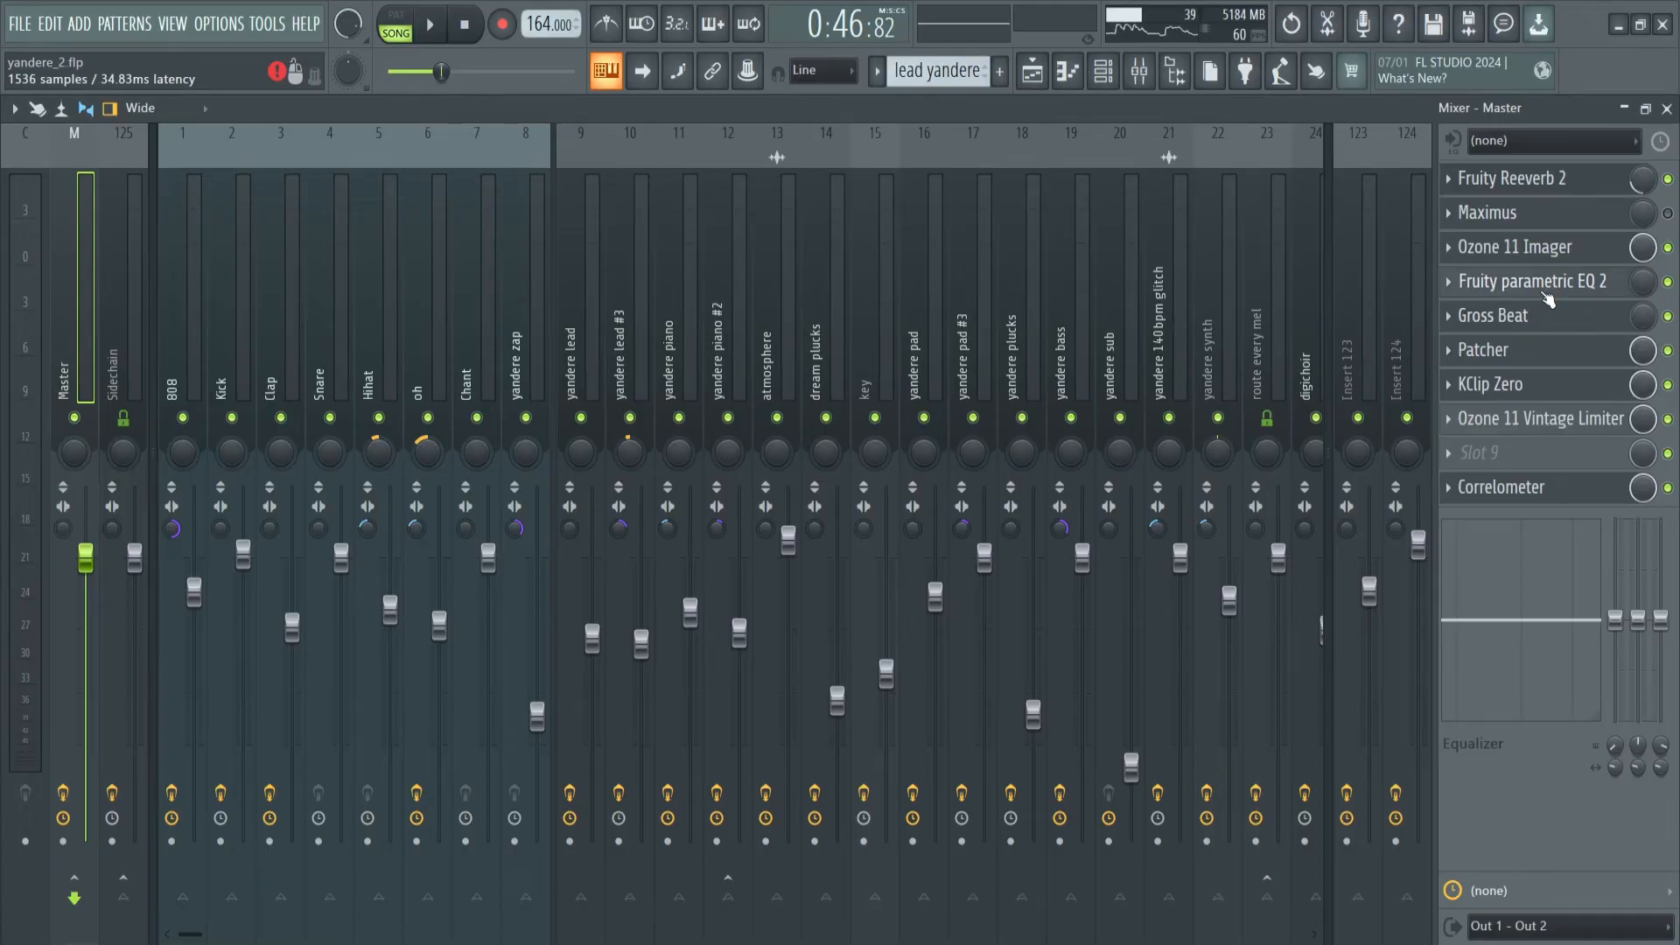
- Show the master's Fruity parametric EQ 2 and Gross Beat, and play the arrangement from bar 33 to hear their effect
{"action": "left_click", "coordinate": [1545, 292]}
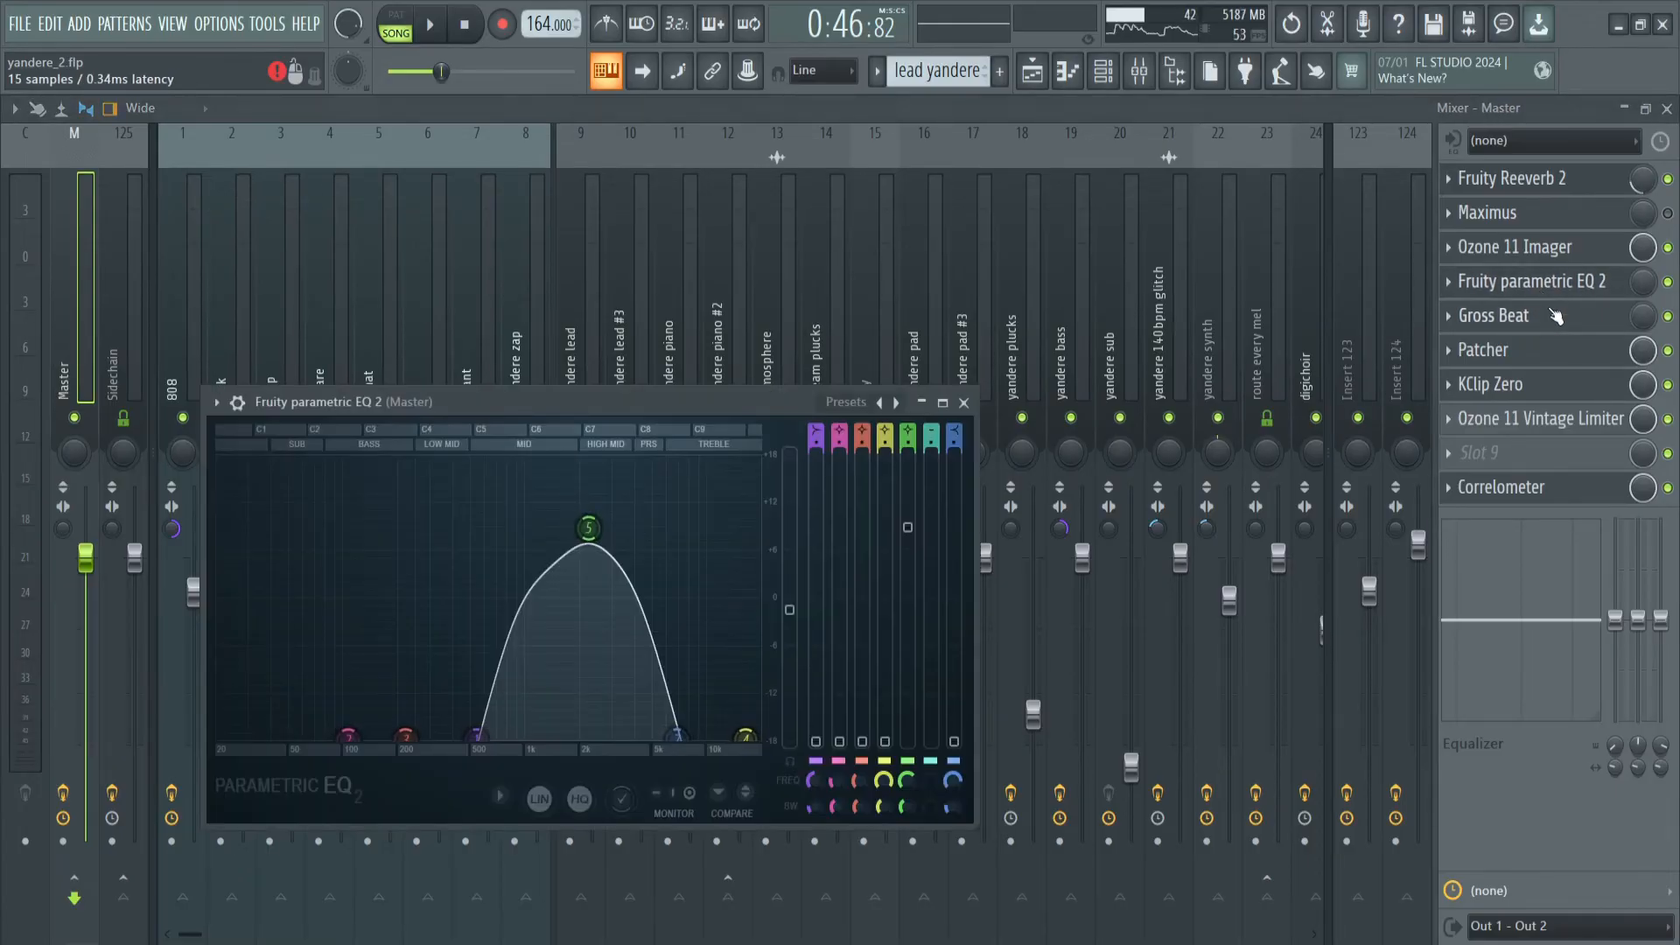
{"action": "left_click", "coordinate": [1554, 320]}
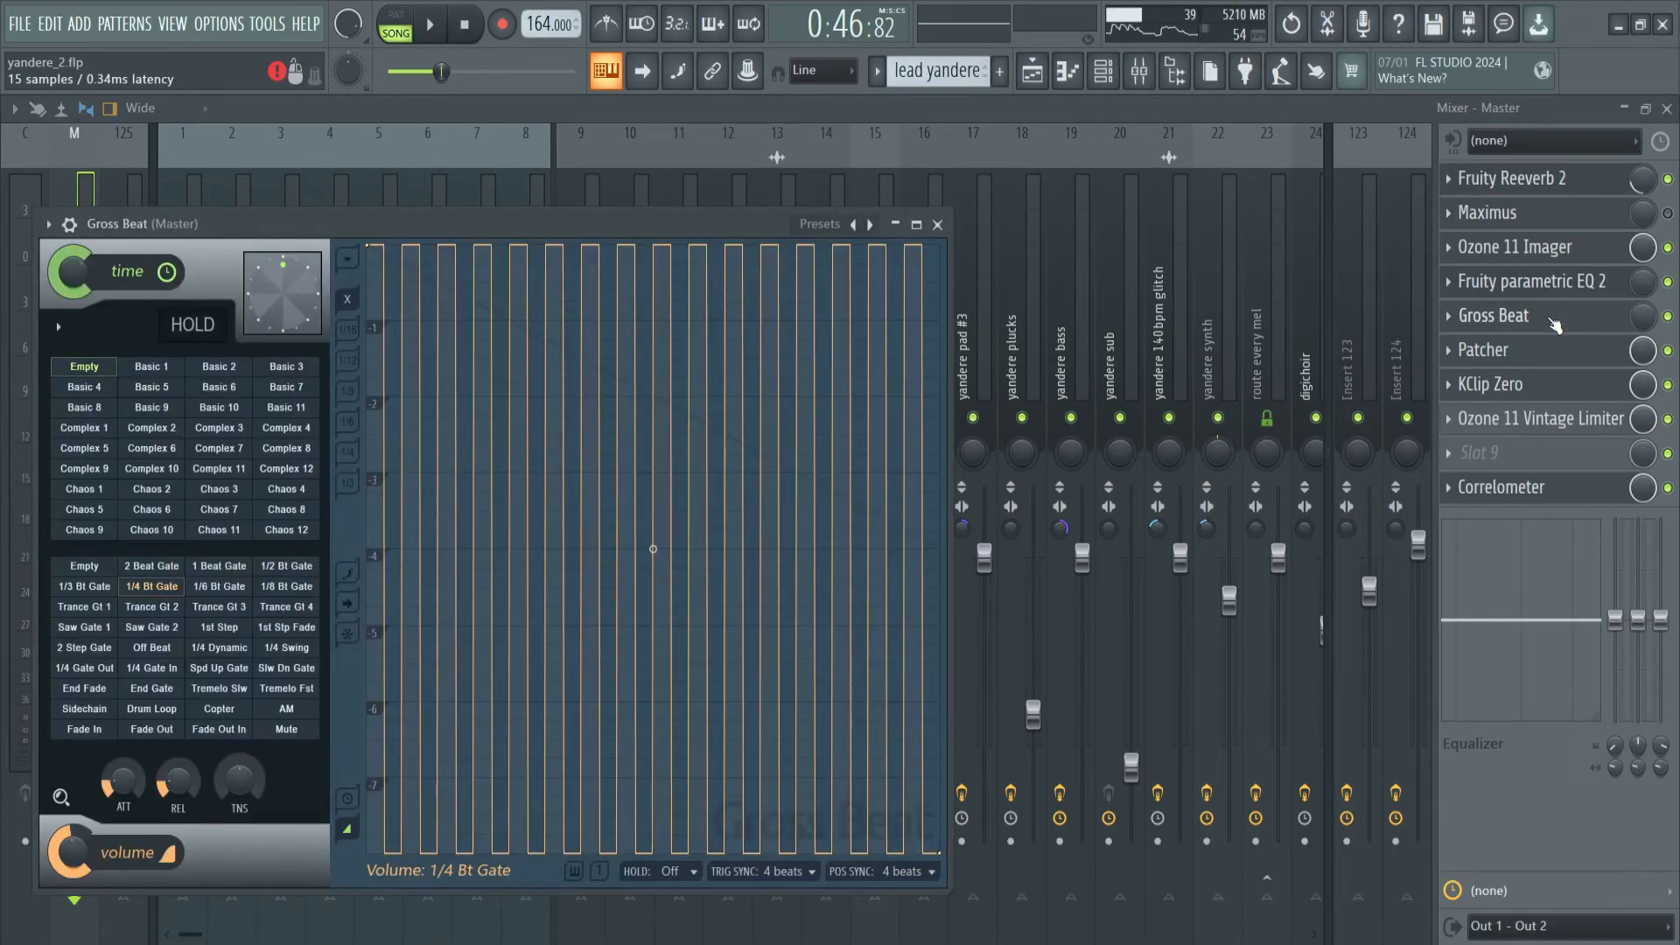
{"action": "left_click", "coordinate": [1067, 72]}
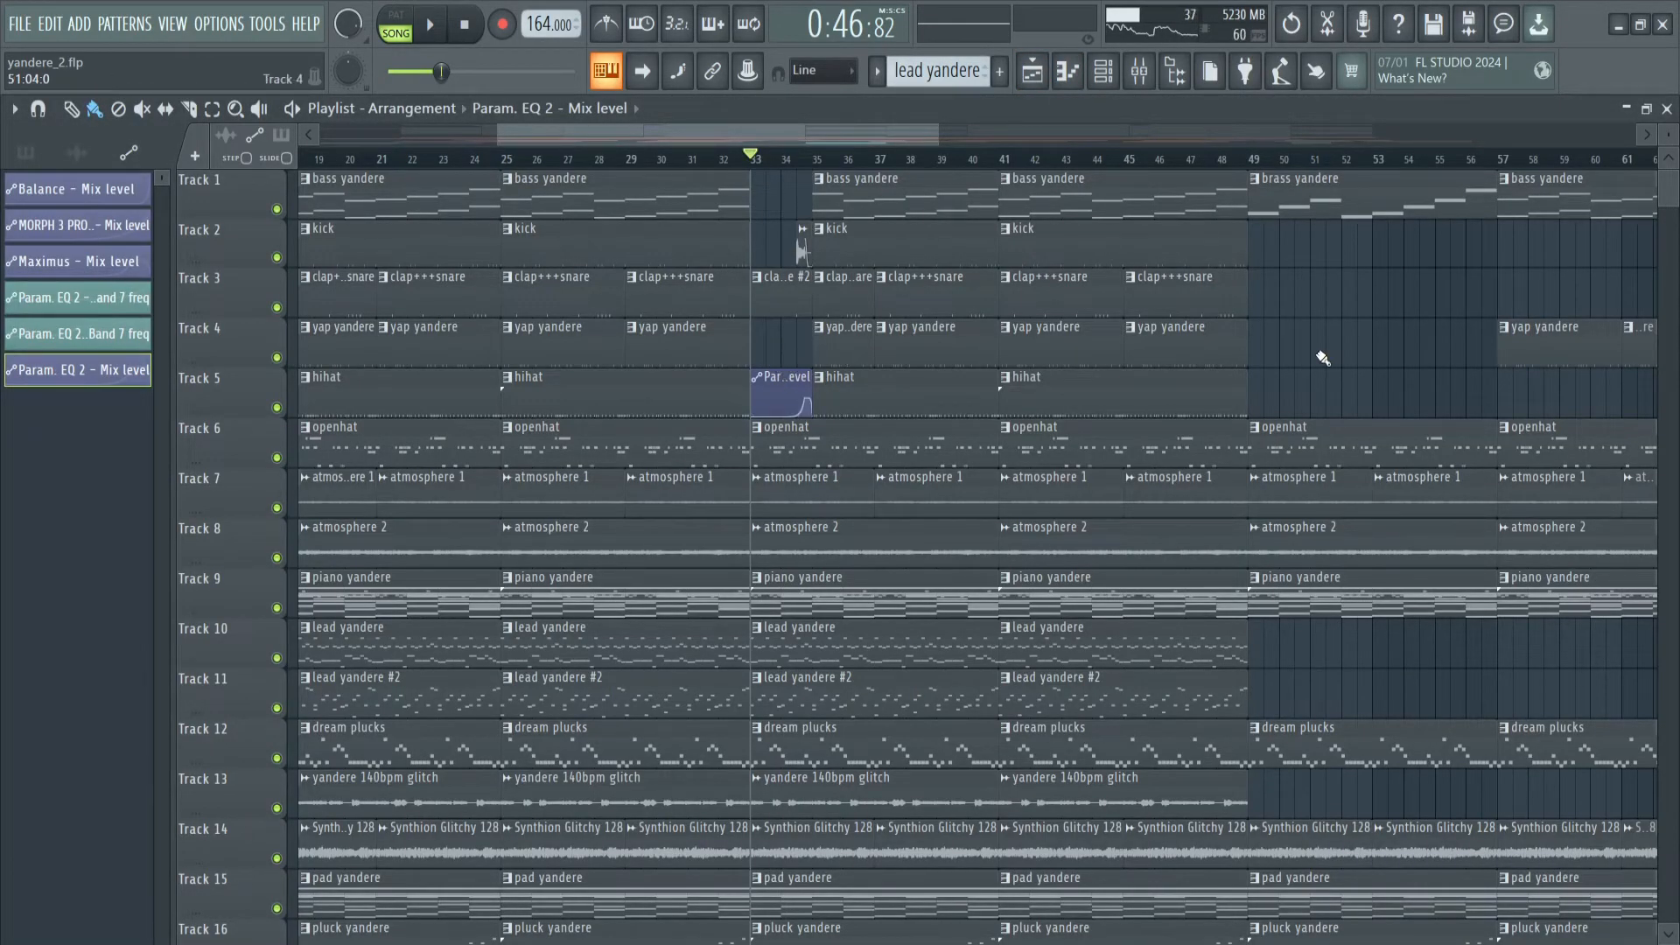
{"action": "key", "text": "space"}
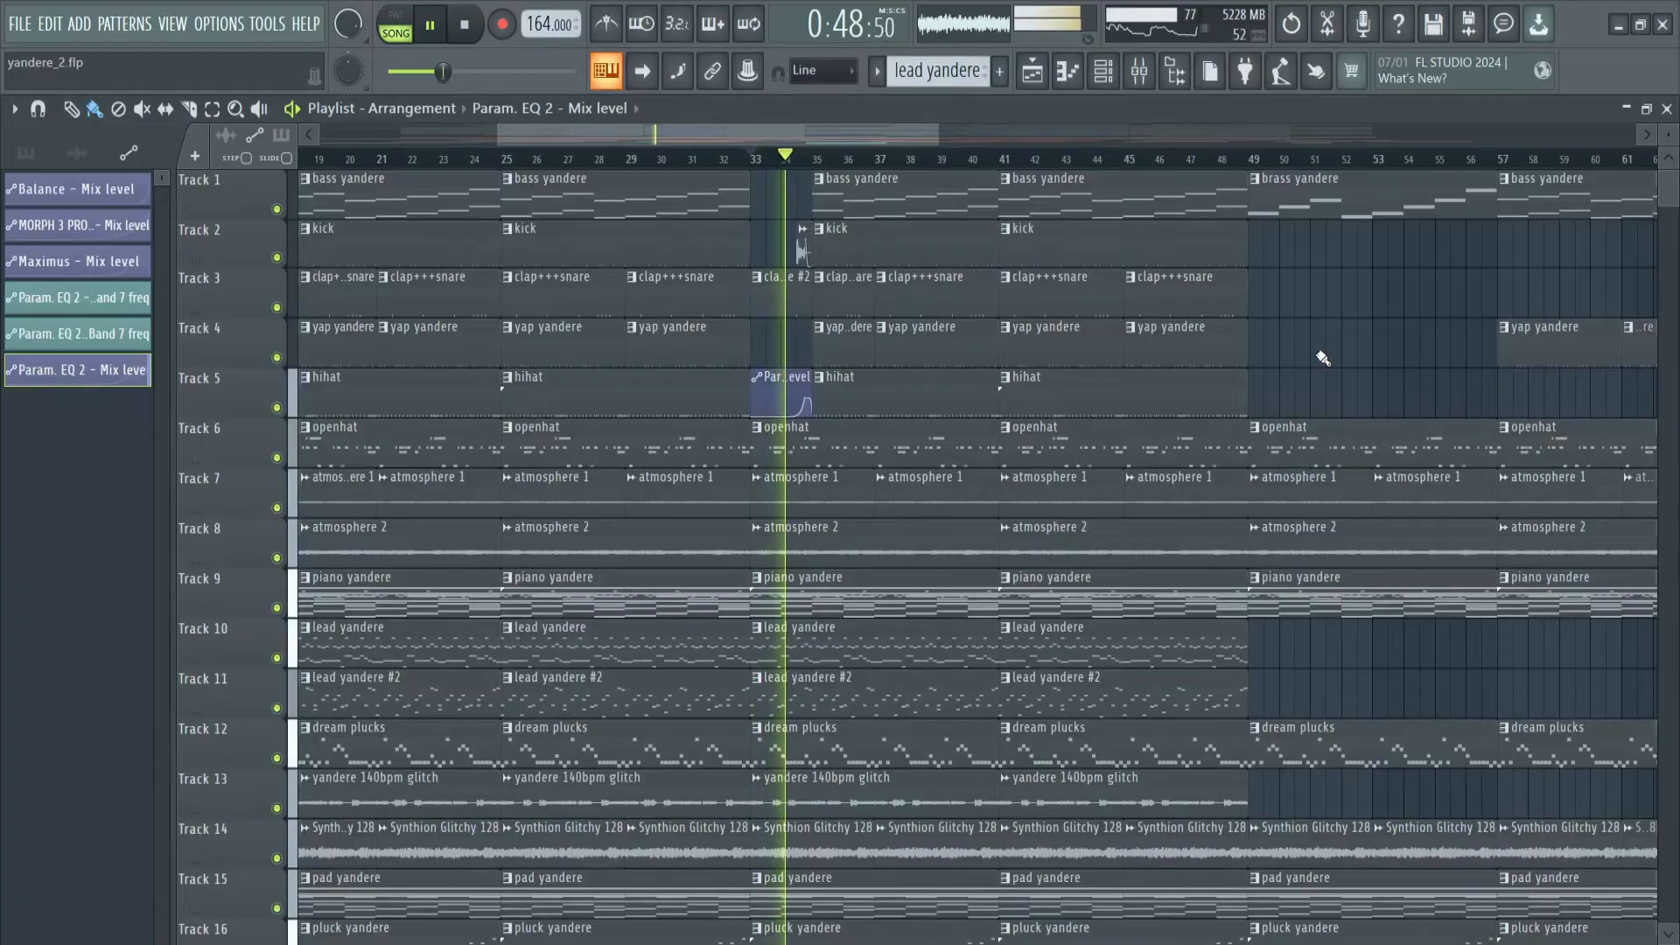